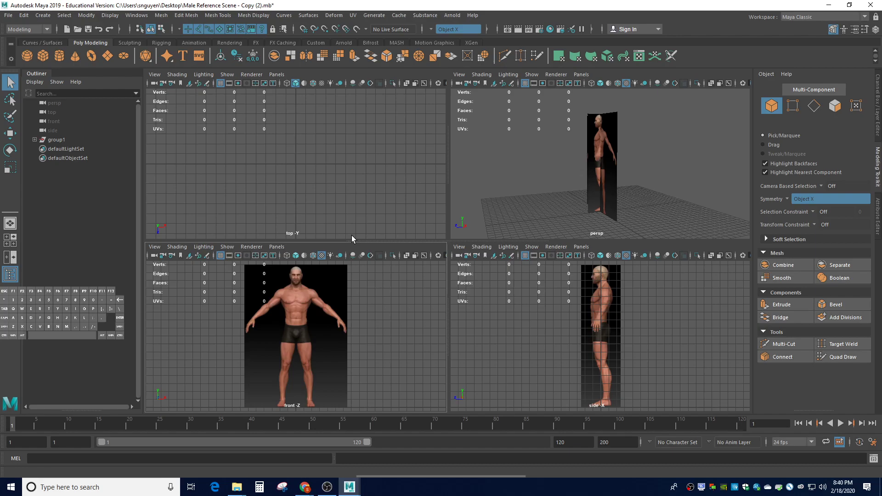
Turn off modeling symmetry.
left_click(785, 199)
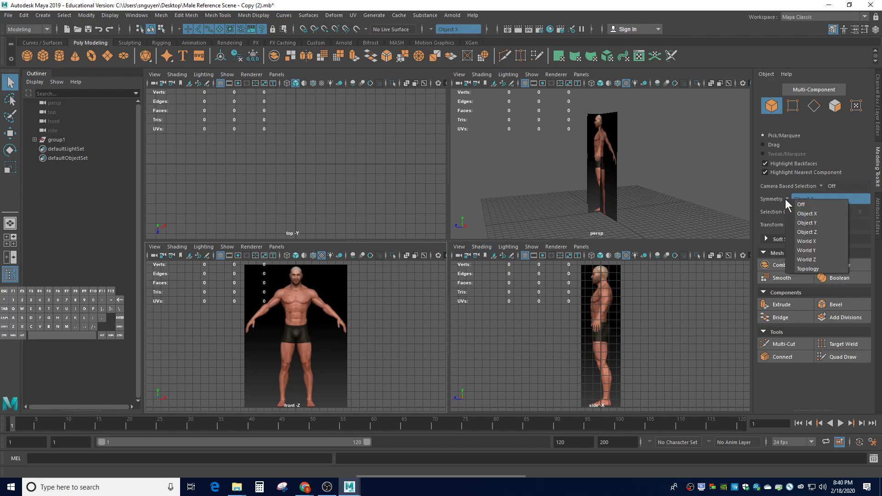
left_click(799, 205)
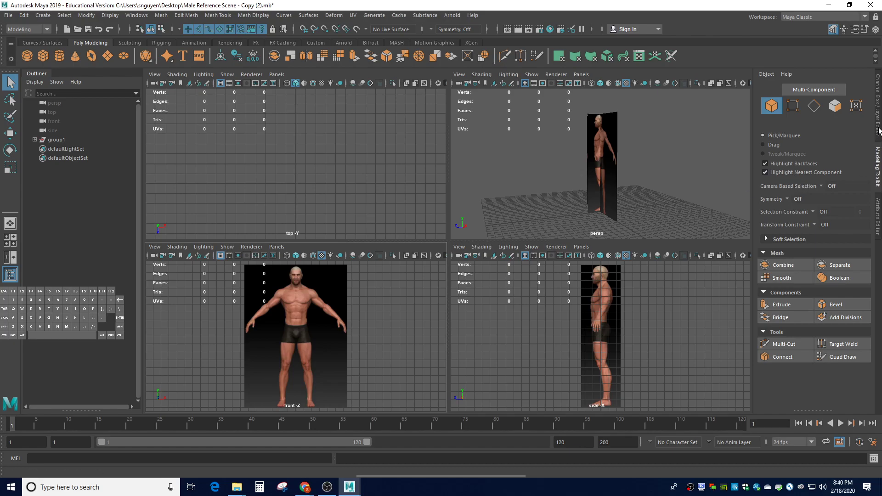
left_click(44, 17)
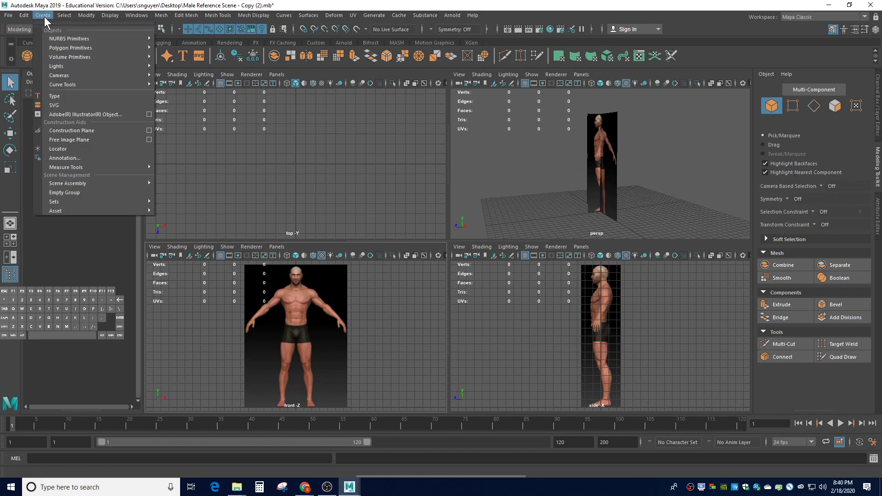
mouse_move(54, 48)
left_click(296, 167)
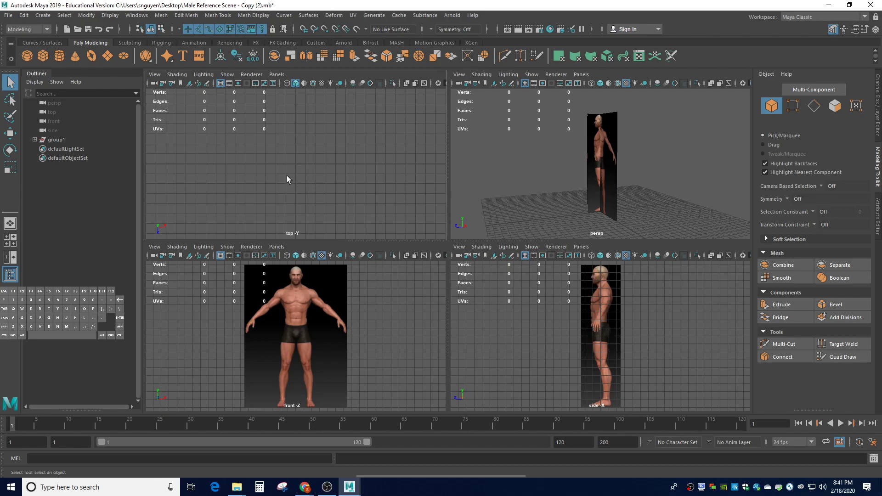
Draw a polygon cylinder near the centre of the top view, about 1.24 in radius and 4.51 high, with its channel values shown.
left_click(878, 131)
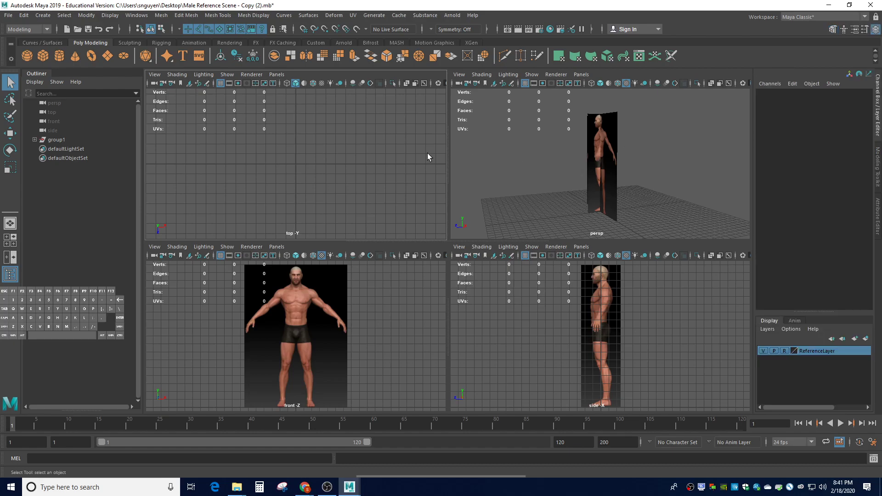
left_click(58, 56)
left_click_drag(295, 165, 302, 120)
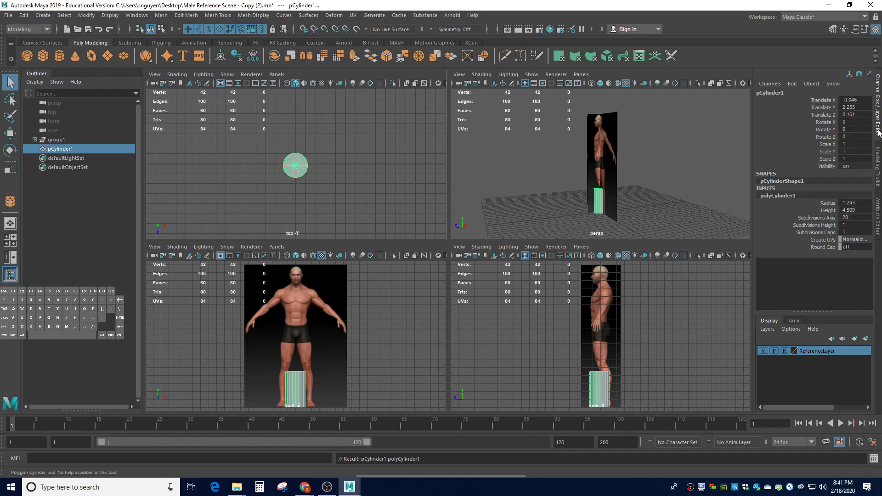
Set the cylinder's radius to 1 and its X, Y and Z translation to 0.
left_click(859, 202)
left_click(858, 202)
type("1")
key("Return")
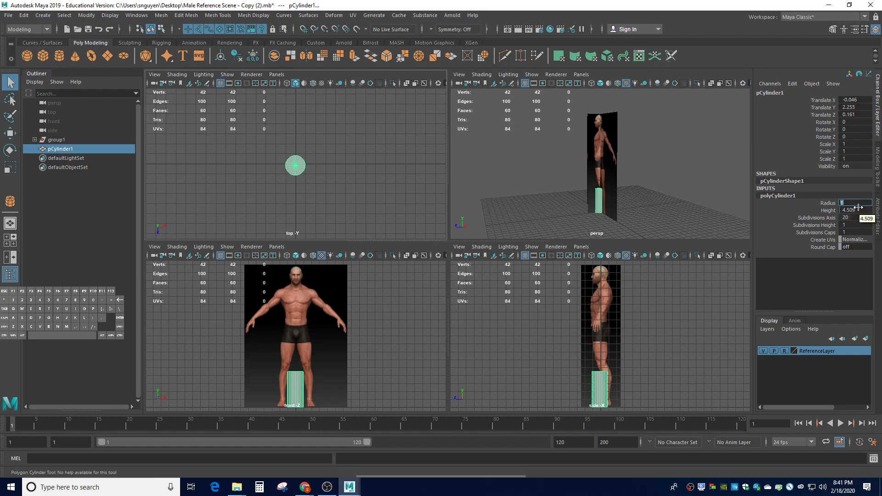
left_click(858, 100)
type("0")
key("Tab")
type("0")
key("Tab")
type("0")
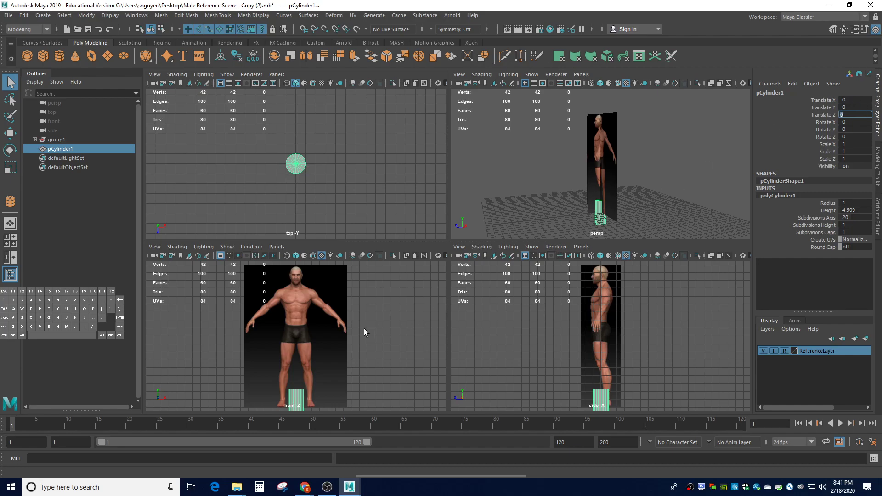
Move the cylinder straight up onto the torso of the front reference, to a Translate Y of about 12.58.
left_click(9, 133)
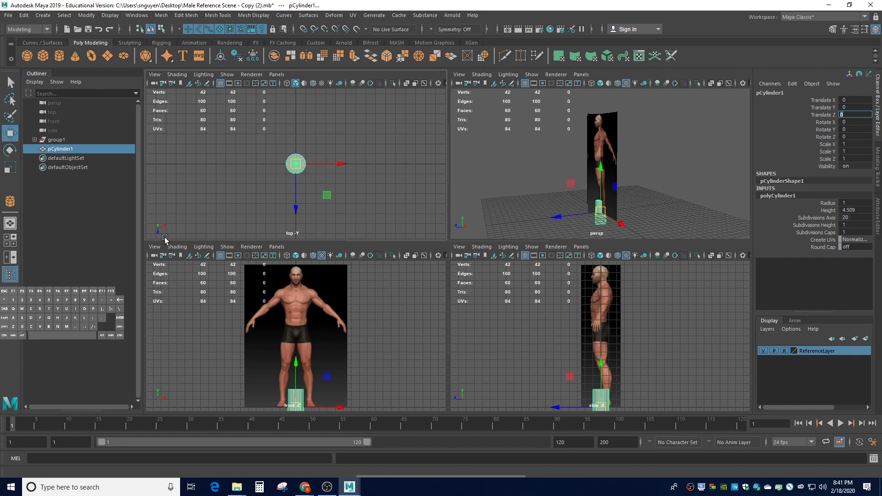
left_click_drag(295, 361, 308, 265)
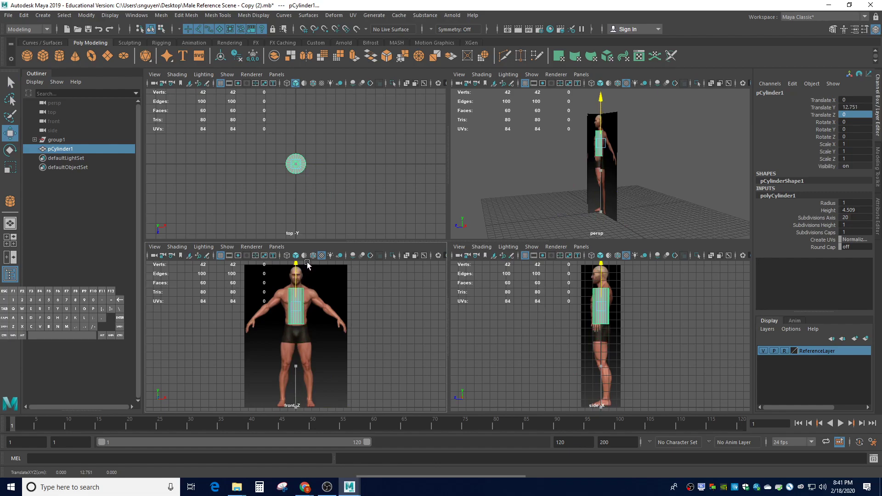
left_click_drag(307, 265, 308, 266)
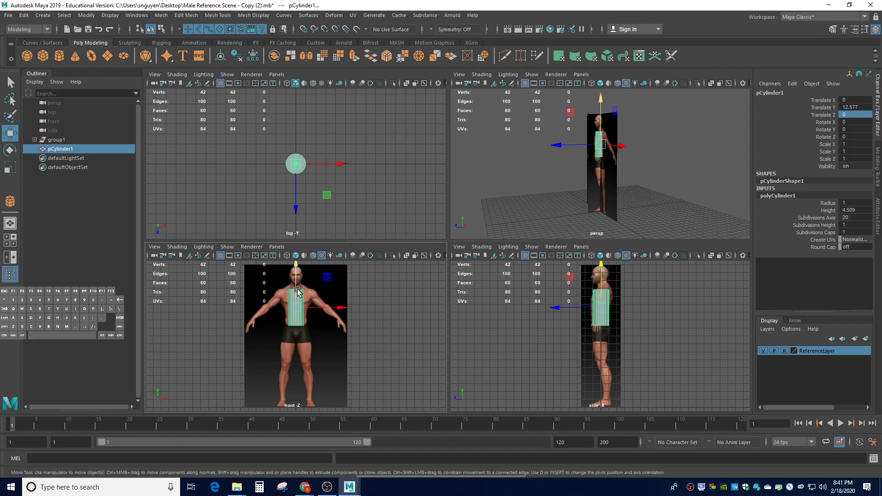
Set the cylinder's height to 6 and lower it along the torso to a Translate Y of about 11.94.
double_click(860, 210)
type("5")
key("Return")
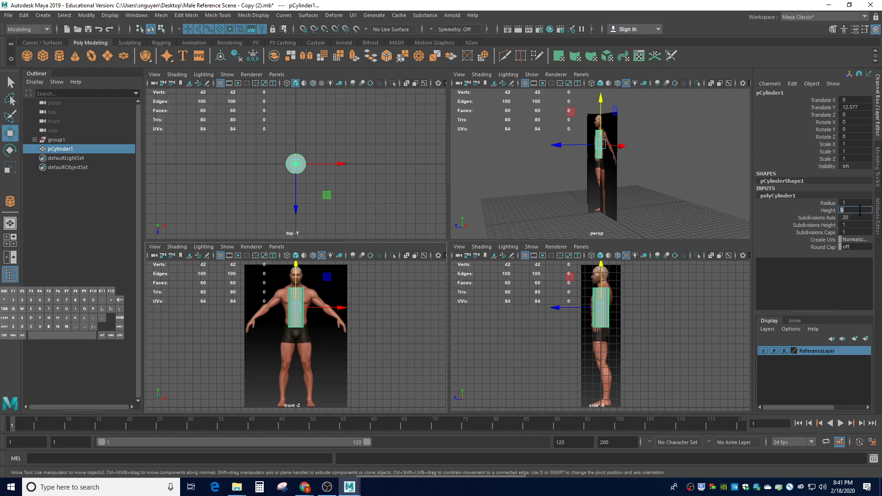
type("6")
key("Return")
left_click_drag(297, 272, 296, 278)
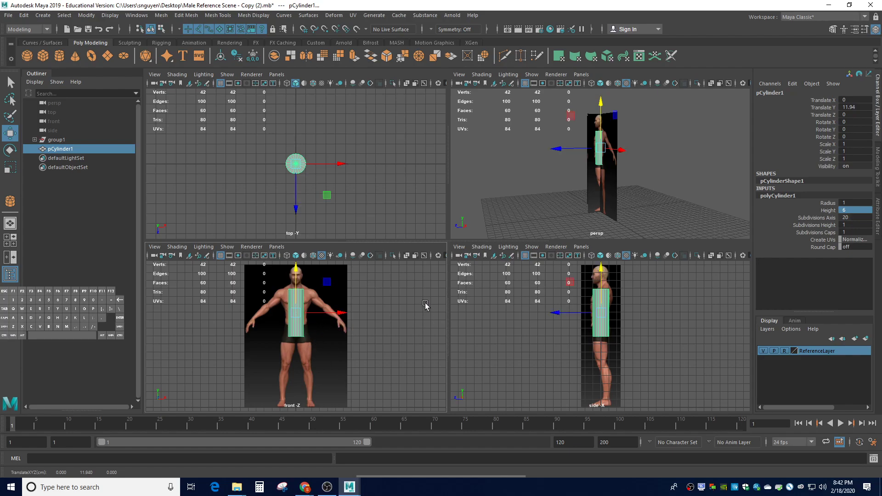
Set the cylinder's radius to 0.75 and compare it with the neck in the side reference.
scroll(329, 315, "up", 1)
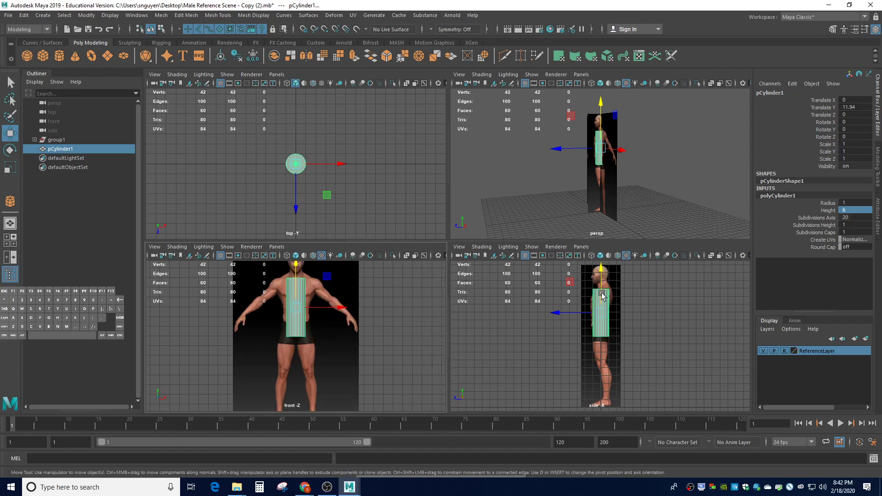
double_click(857, 202)
key("Return")
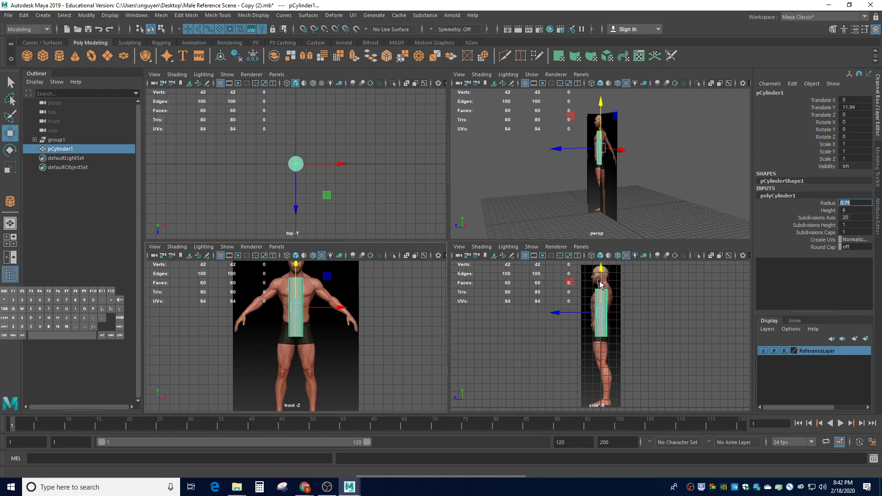
left_click_drag(602, 281, 603, 278)
double_click(856, 203)
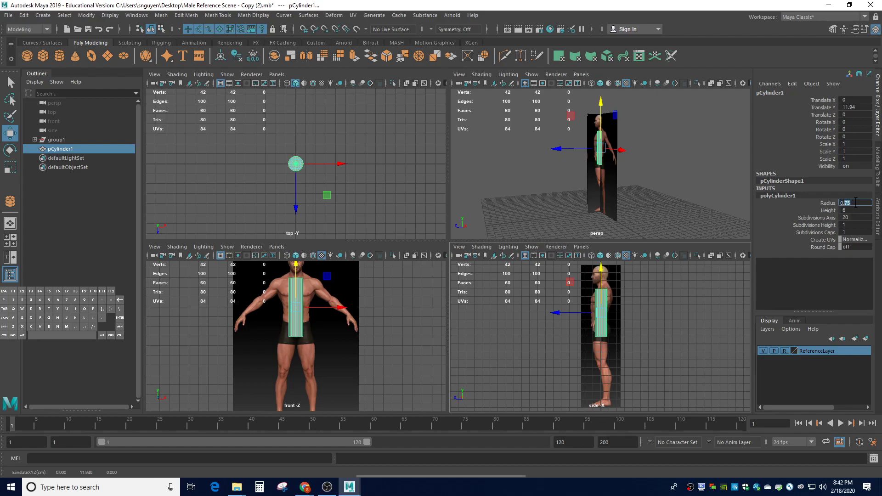
type("0.75")
key("Return")
Set the cylinder's radius to 0.6.
key("BackSpace")
type(".6")
key("Return")
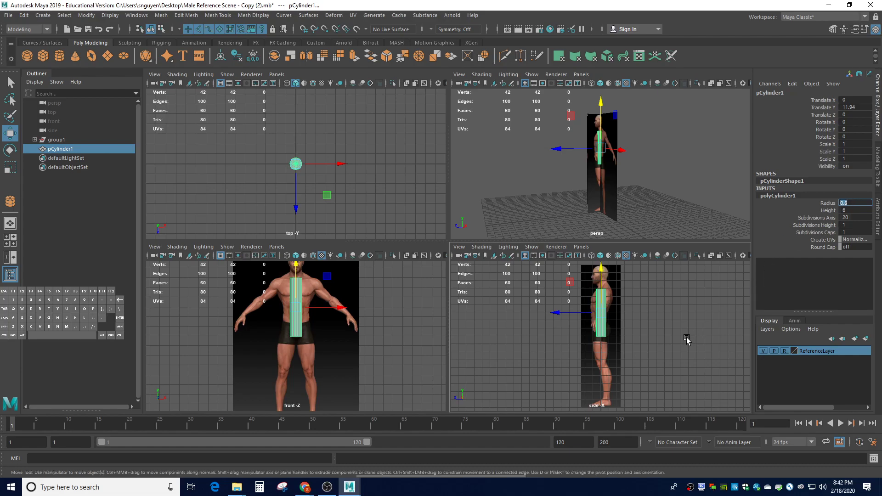
scroll(597, 320, "up", 3)
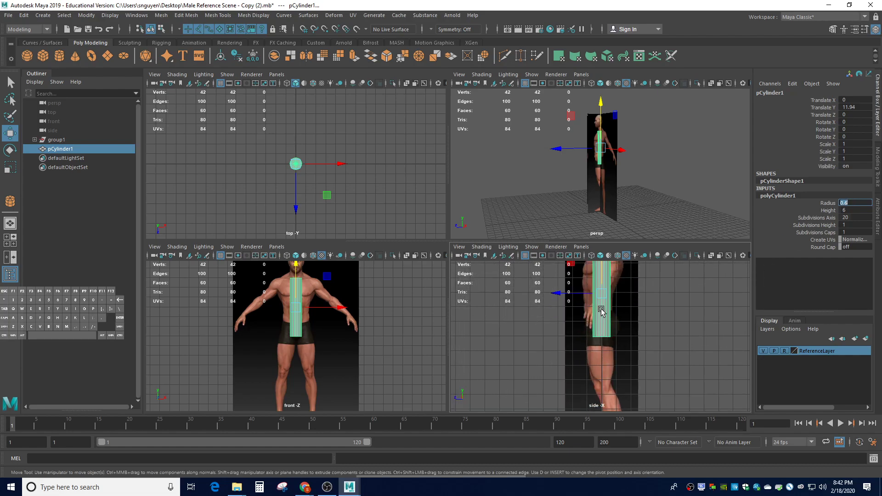
type("ff")
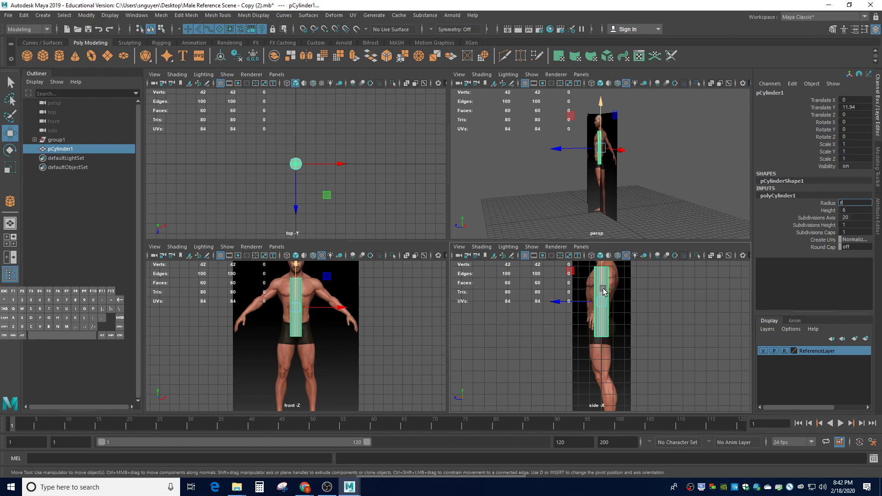
type("f")
key("BackSpace")
key("BackSpace")
key("BackSpace")
type(".6")
Set the cylinder's axis subdivisions to 12 and its height subdivisions to 12.
left_click(853, 217)
type("12")
key("Return")
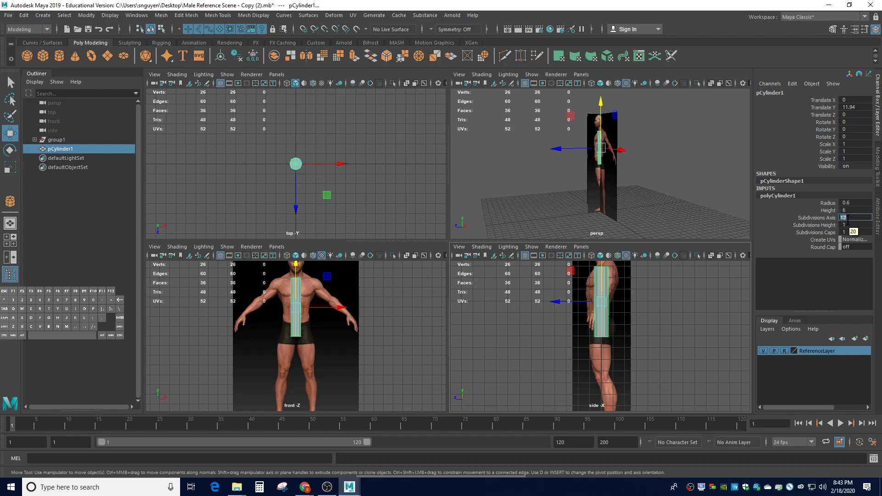
left_click(849, 225)
type("12")
key("Return")
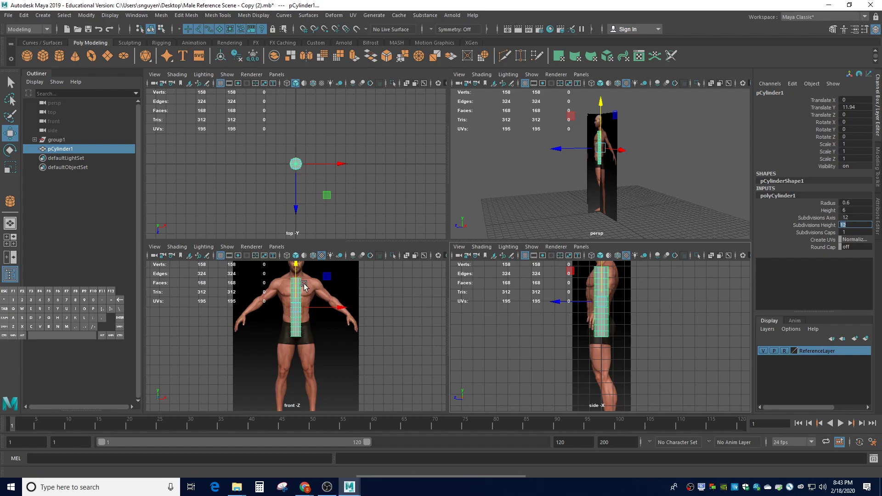
Select the cylinder's bottom row of vertices in the front view and raise it to about Y 9.2, at the crotch.
scroll(297, 322, "up", 5)
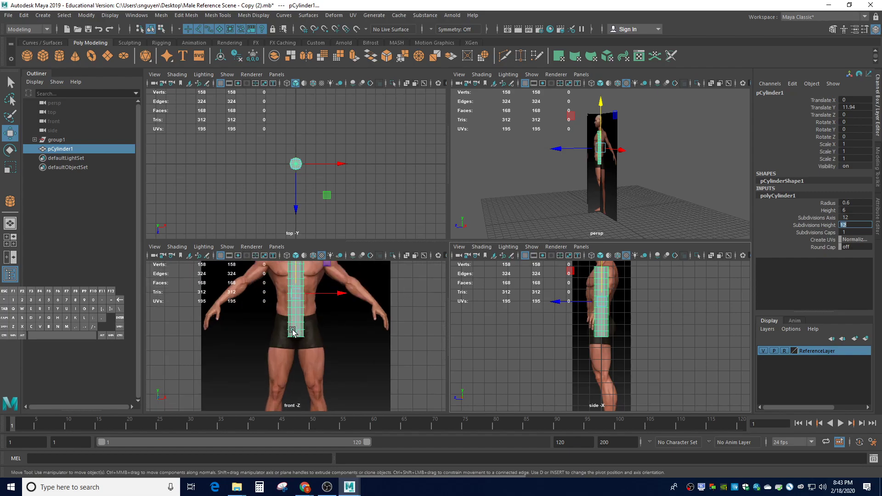
scroll(294, 321, "up", 1)
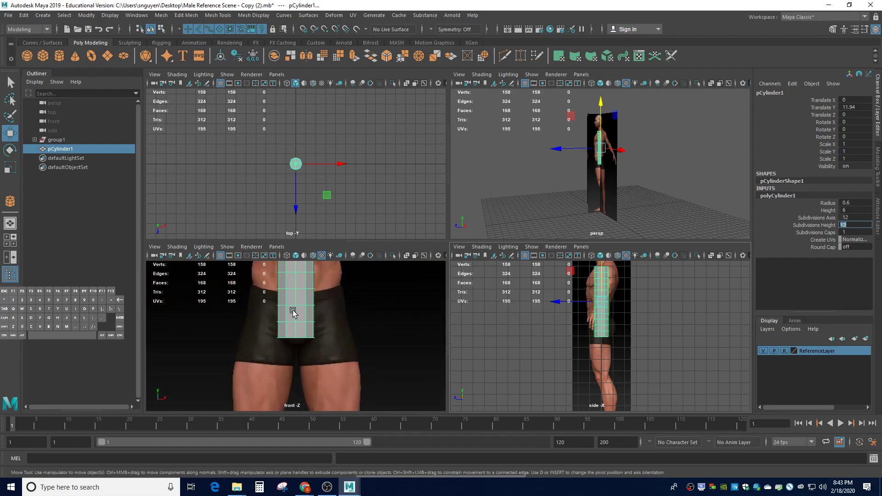
scroll(594, 342, "up", 6)
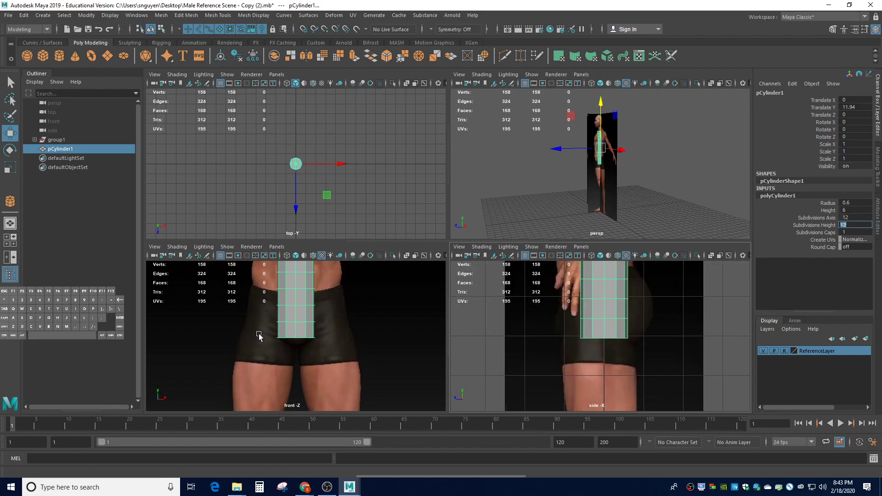
right_click_drag(256, 334, 225, 235)
left_click_drag(257, 330, 344, 350)
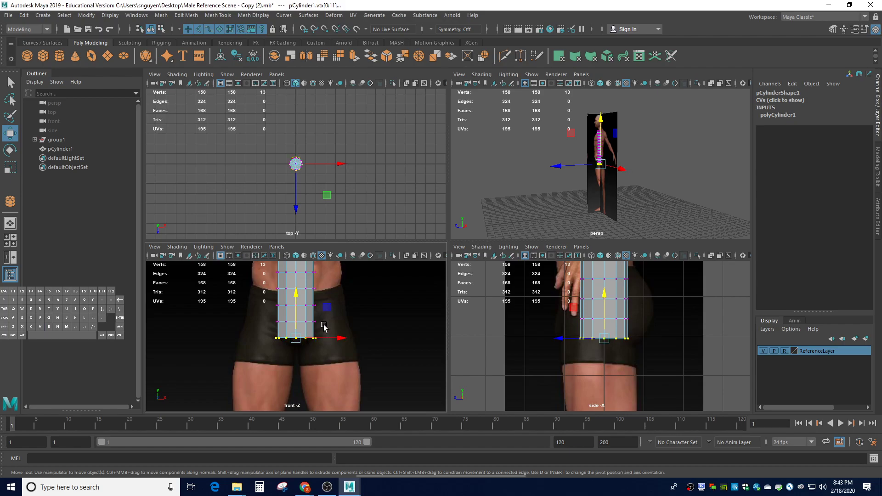
left_click(298, 300)
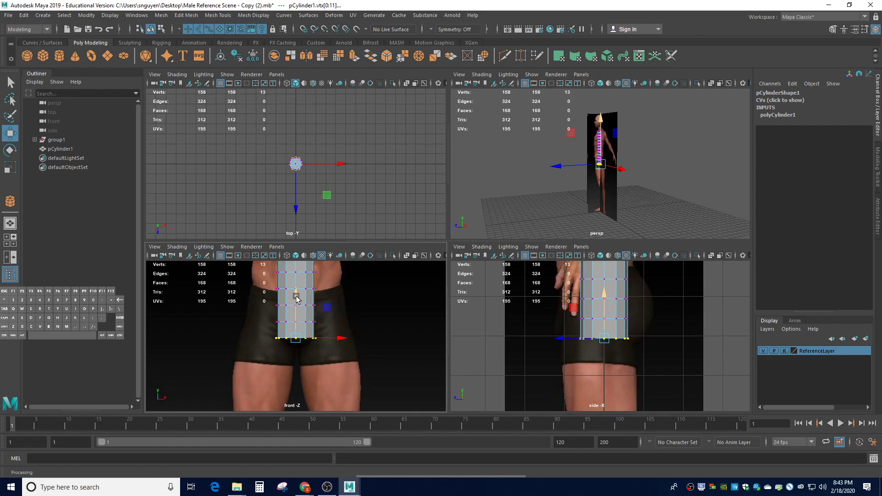
left_click_drag(296, 296, 296, 287)
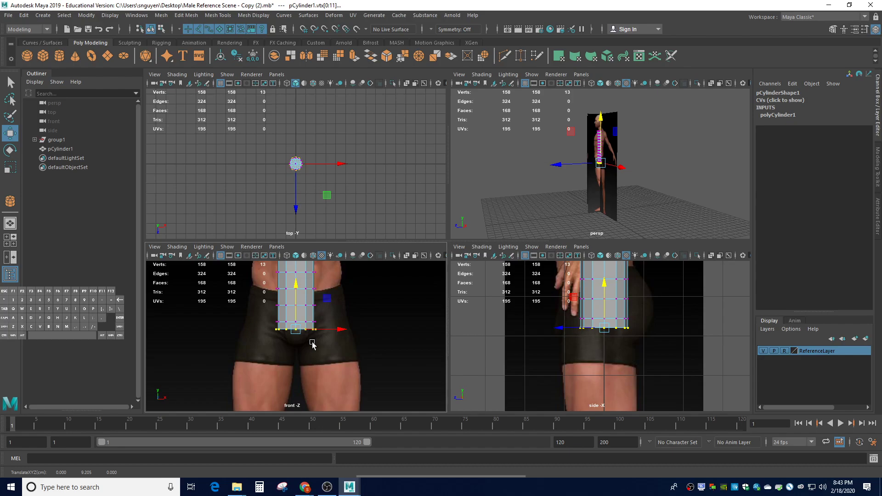
Scale the bottom vertex row evenly to the body's depth in the side view, and widen it along X to the hips.
key("r")
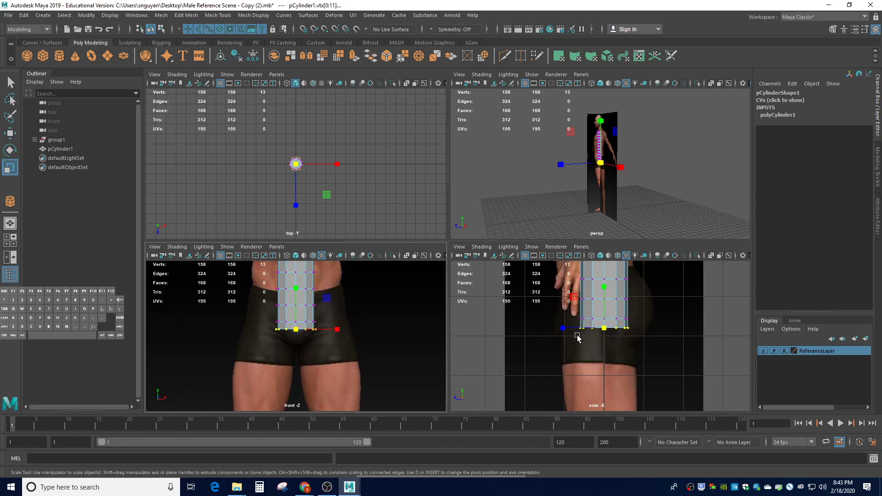
left_click(297, 330)
left_click_drag(604, 329, 634, 329)
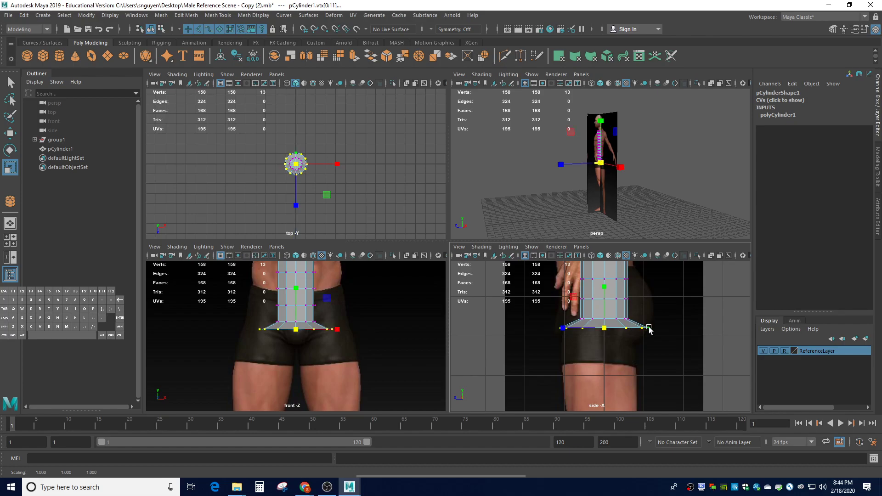
left_click(338, 329)
left_click_drag(339, 332, 357, 334)
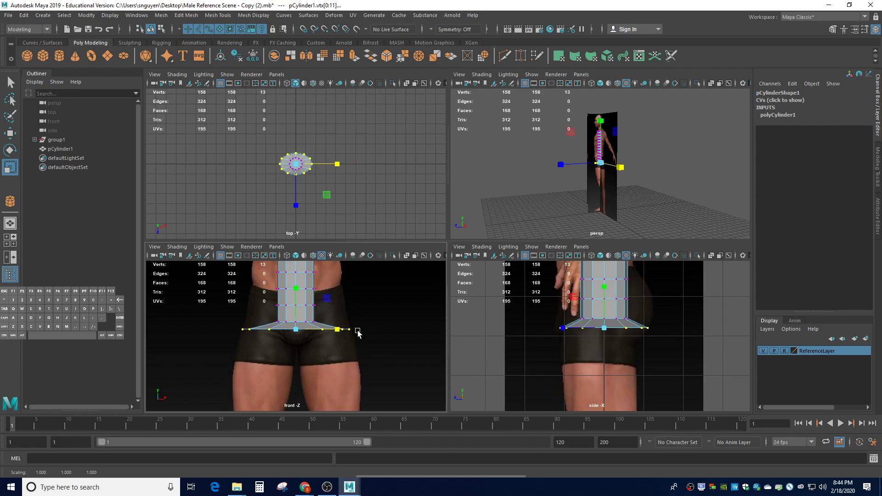
Select the second vertex row from the bottom and raise it to about Y 9.58.
left_click(358, 307)
left_click_drag(255, 316, 296, 302)
key("w")
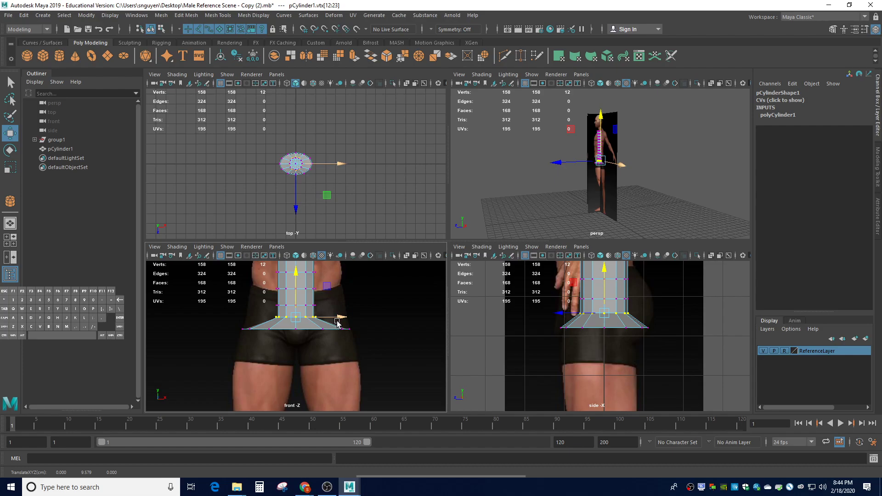
Scale the second vertex row evenly to match the pelvis depth, and widen it along X to the hip outline.
key("r")
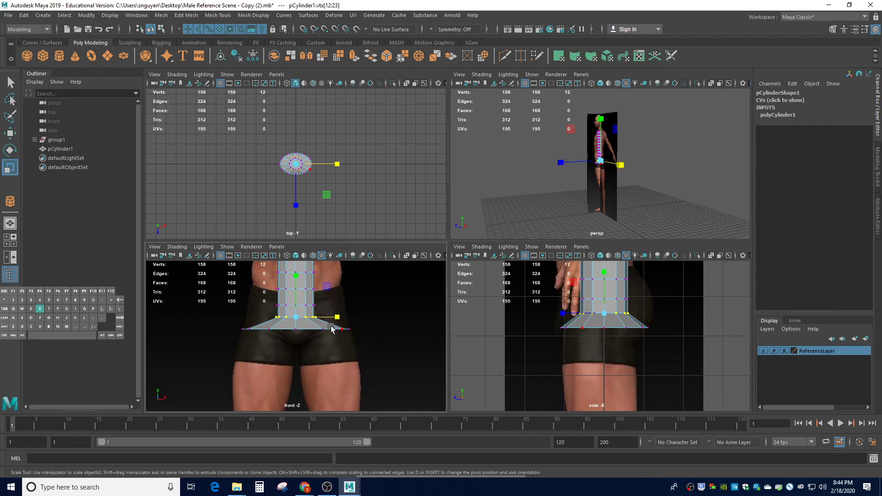
left_click_drag(293, 317, 318, 321)
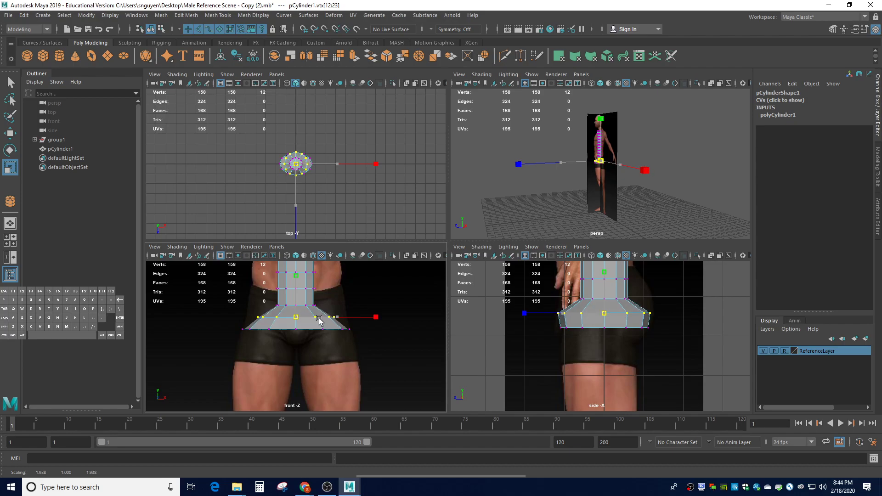
left_click_drag(319, 320, 320, 322)
left_click_drag(605, 319, 604, 317)
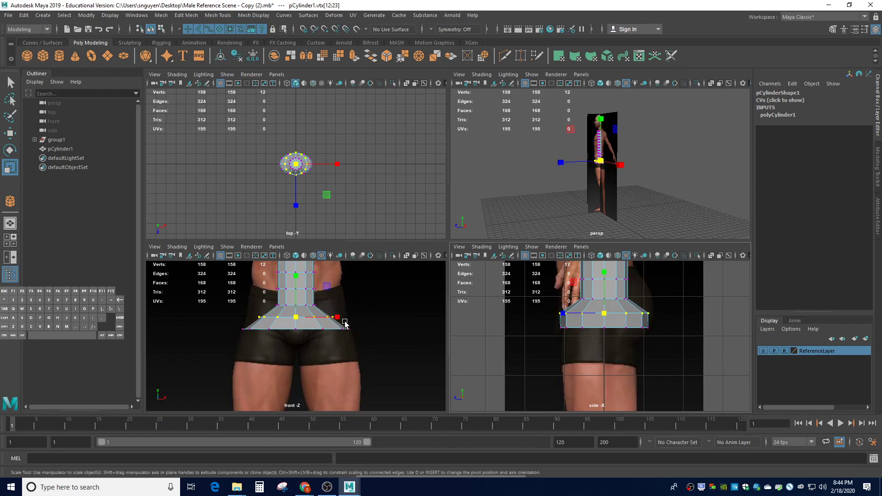
left_click_drag(336, 317, 355, 317)
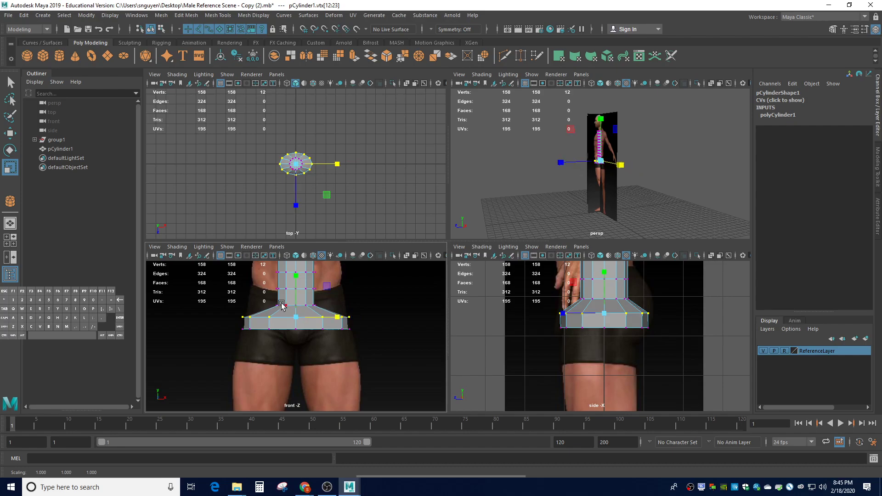
Select the third vertex row from the bottom in the front view and raise it to about Y 9.98.
left_click_drag(266, 298, 345, 311)
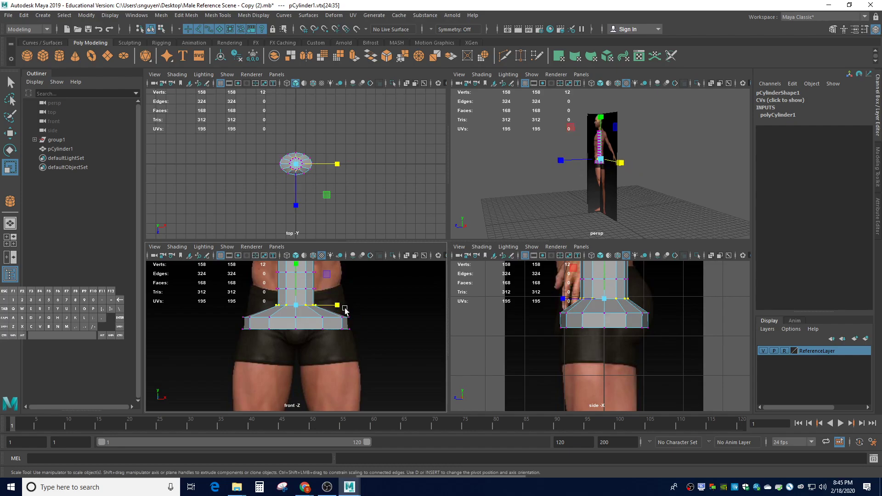
key("w")
left_click_drag(296, 281, 296, 280)
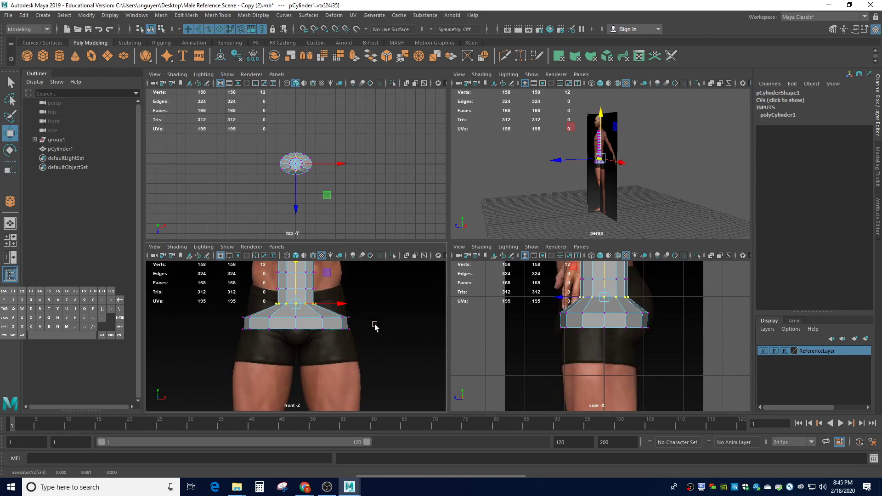
Scale the third vertex row evenly to the pelvis depth, and widen it along X to the hip outline.
key("r")
left_click_drag(296, 304, 317, 303)
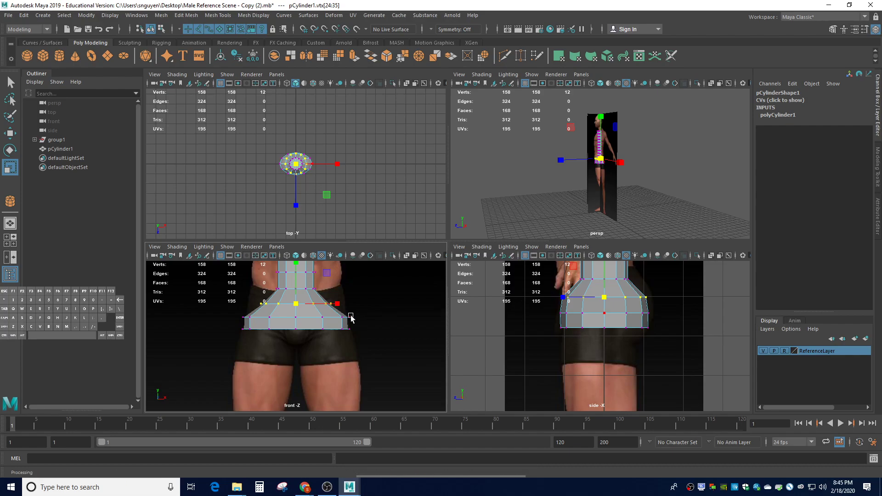
left_click(338, 304)
left_click_drag(338, 305, 359, 305)
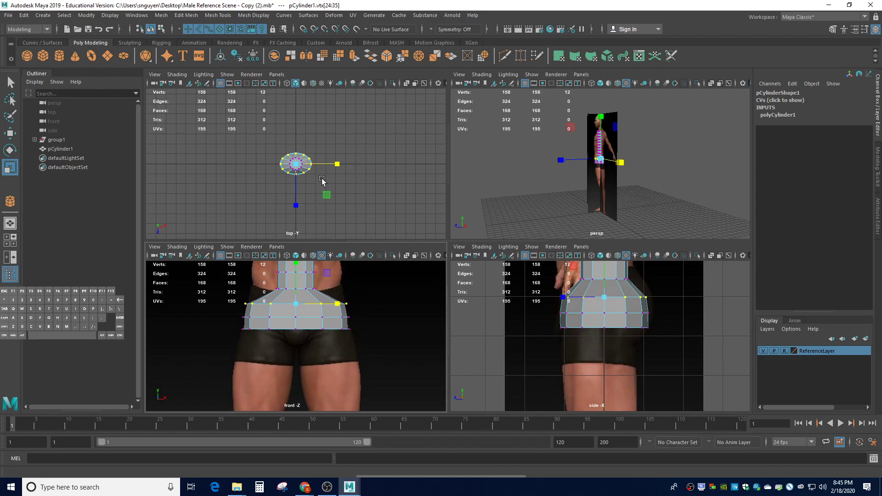
scroll(301, 171, "up", 5)
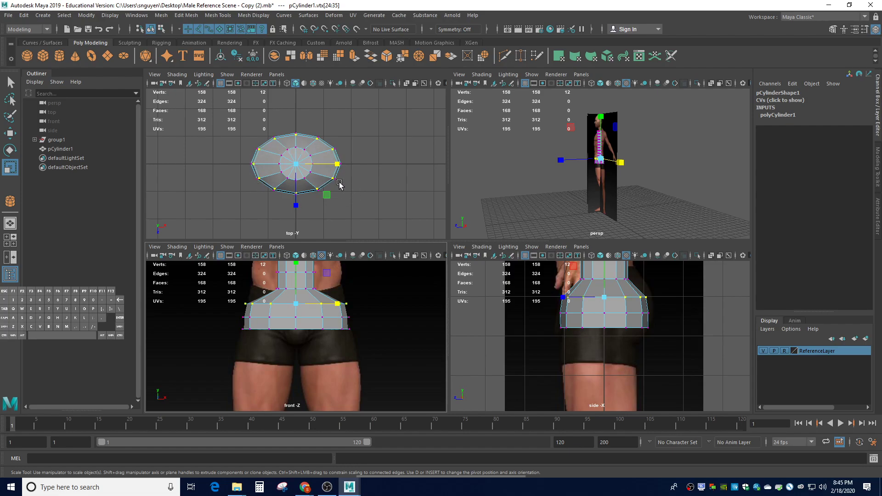
Scale the fourth vertex row from the bottom to the body's depth and width, and widen the fifth row along X to the waist outline.
left_click_drag(269, 284, 328, 296)
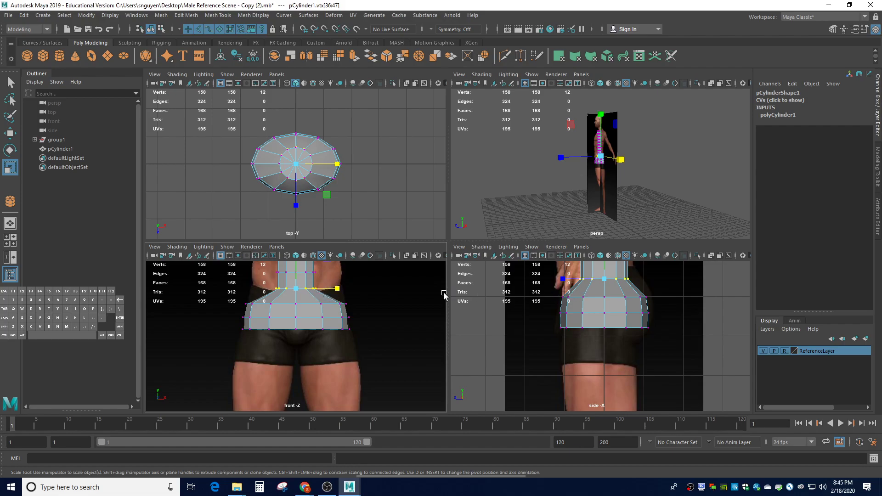
left_click_drag(291, 289, 312, 290)
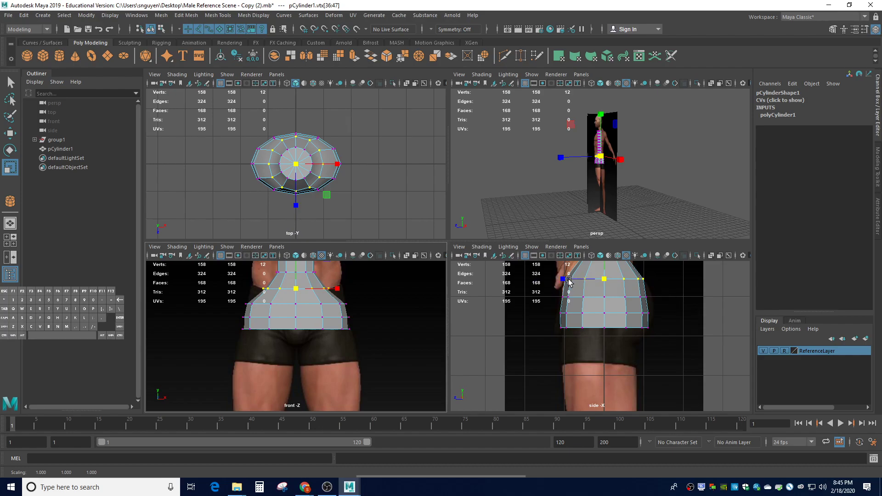
left_click_drag(337, 288, 357, 288)
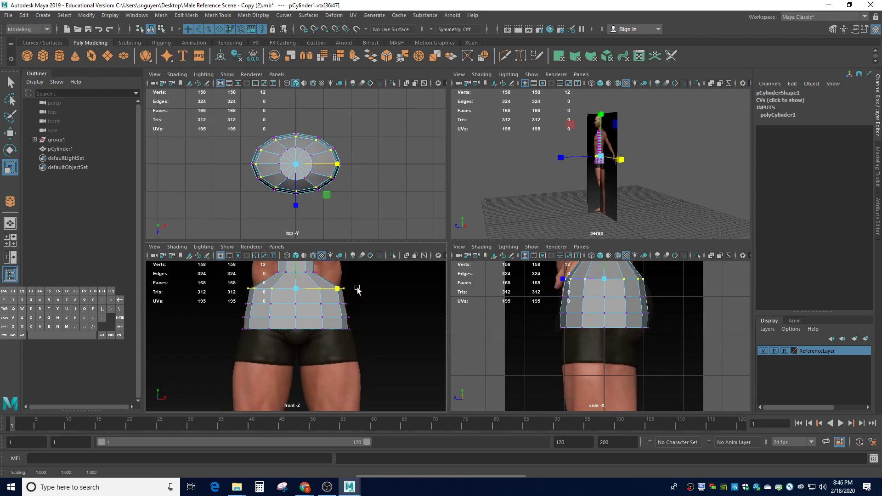
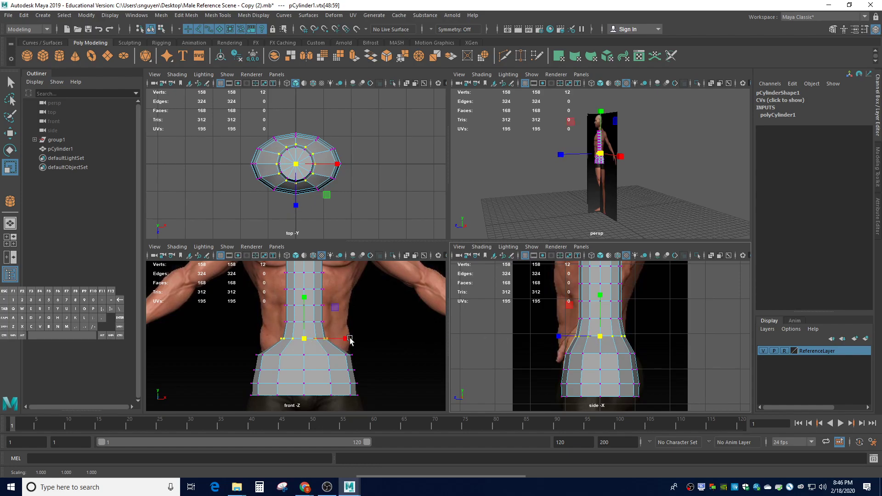
left_click_drag(352, 340, 395, 339)
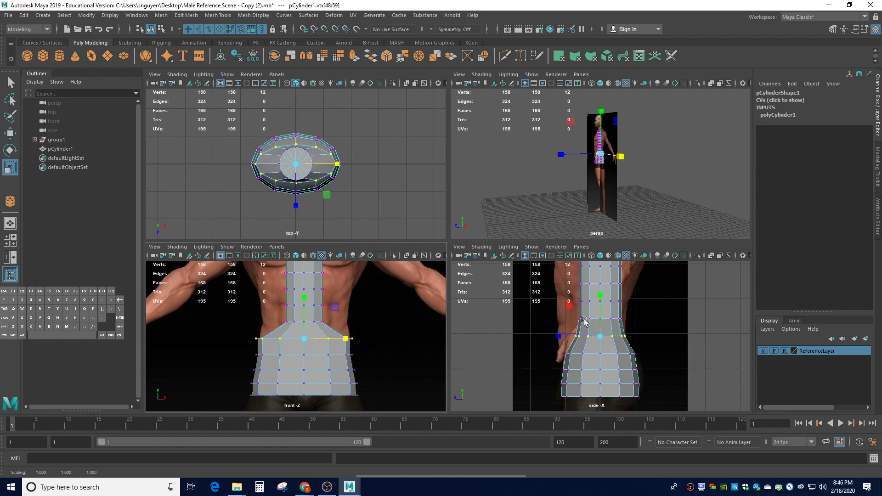
Scale the sixth and seventh vertex rows evenly to the waist depth in the side view, and widen each along X to the torso outline.
left_click_drag(577, 316, 634, 321)
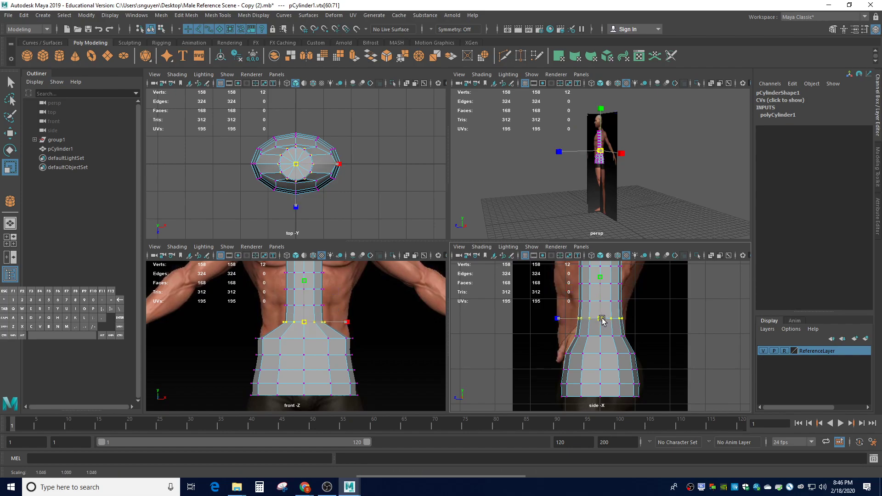
left_click_drag(600, 320, 625, 321)
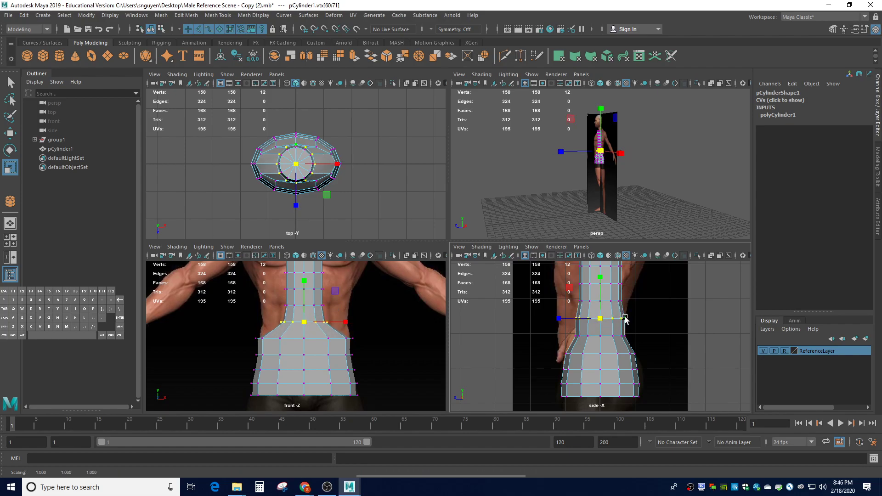
left_click_drag(346, 322, 385, 327)
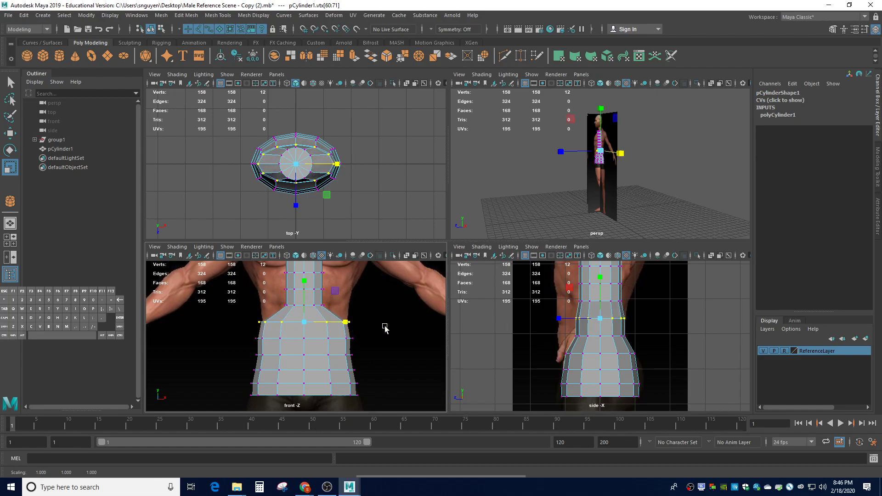
left_click_drag(274, 301, 336, 312)
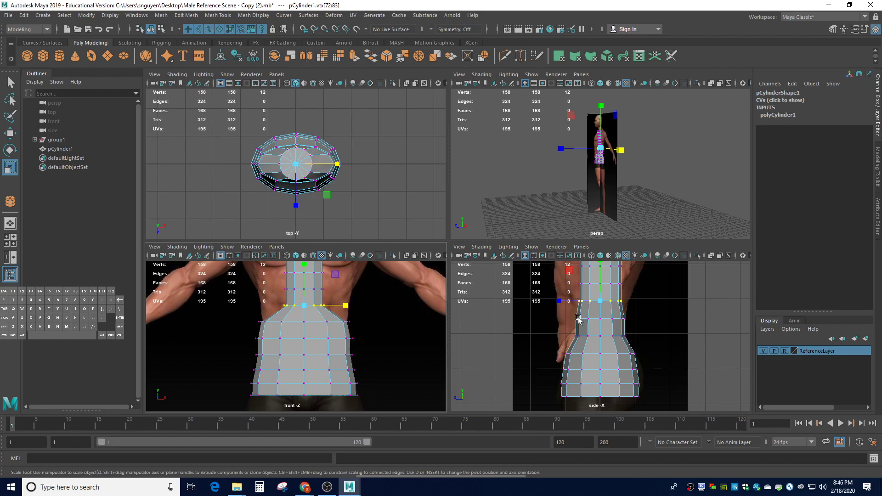
left_click_drag(601, 304, 632, 306)
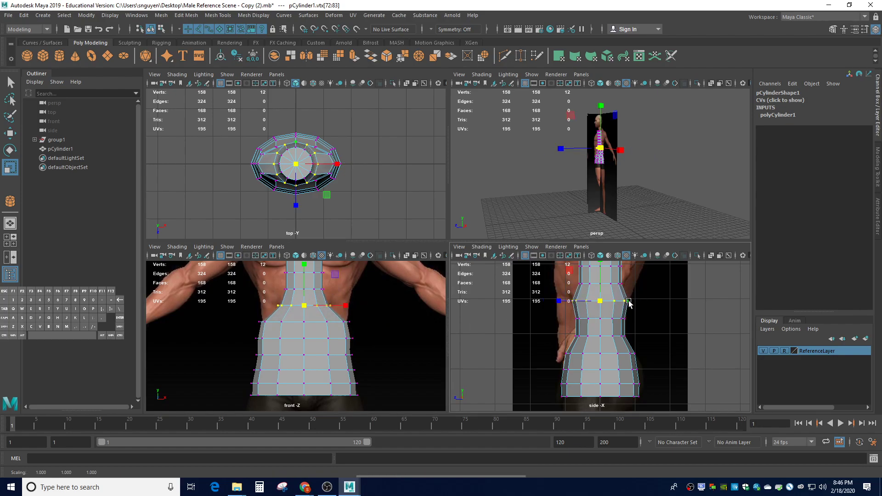
left_click_drag(344, 305, 377, 301)
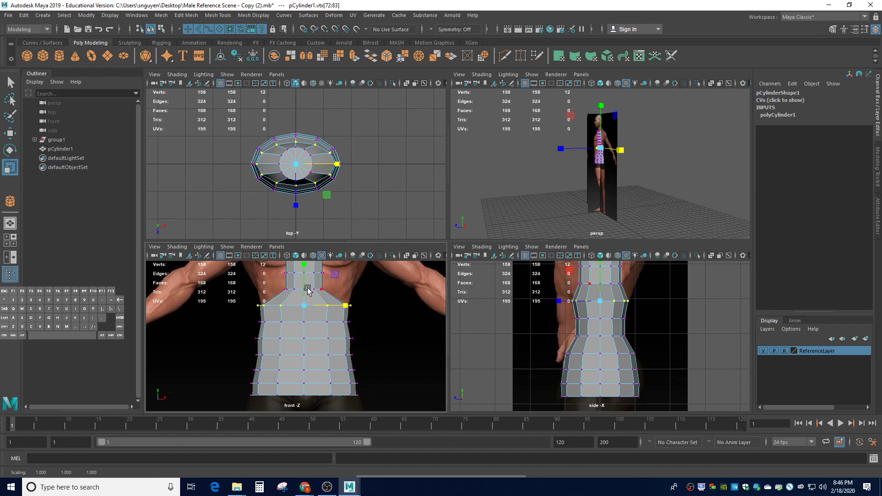
Scale the eighth vertex row evenly to the rib cage depth, and widen it along X to the torso sides.
left_click_drag(274, 280, 357, 303)
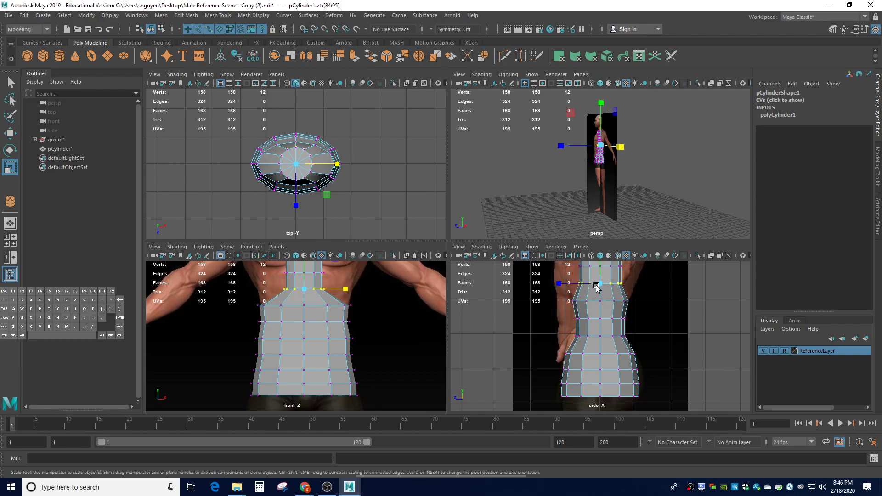
left_click_drag(601, 286, 621, 285)
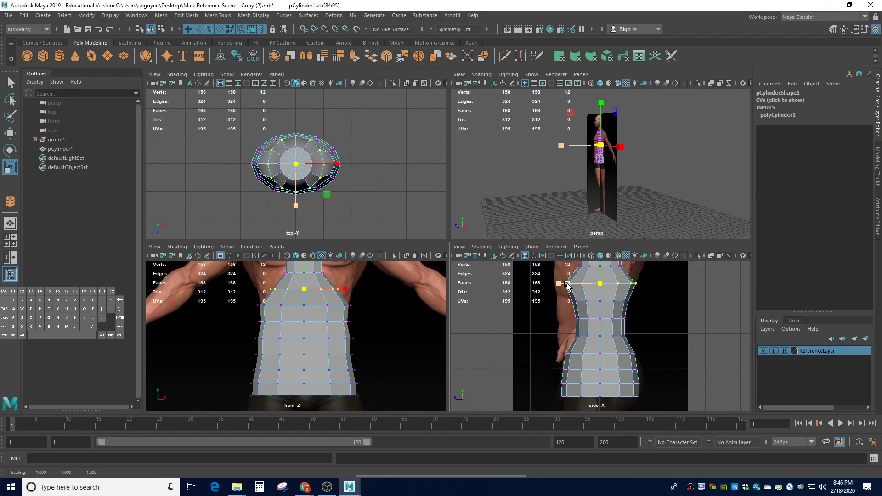
left_click_drag(346, 289, 369, 289)
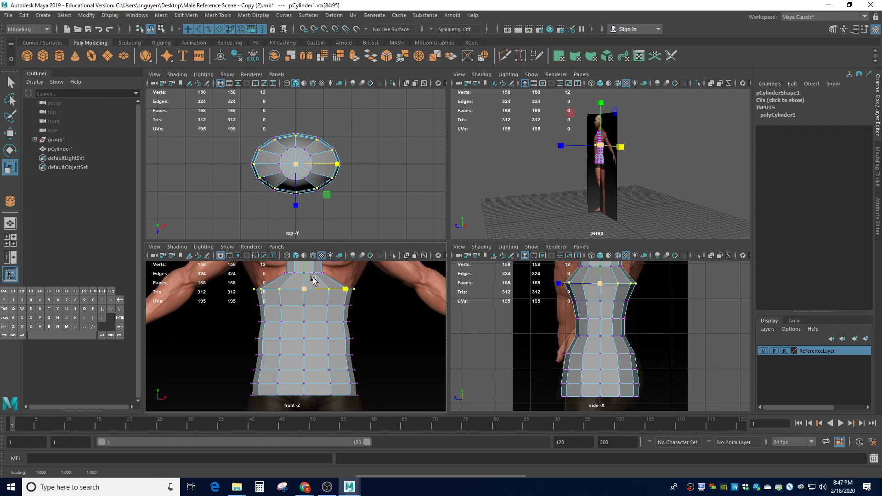
Scale the ninth vertex row evenly to the lower chest depth, and widen it along X to the outline below the pectorals.
middle_click_drag(312, 279, 292, 326, "alt")
left_click_drag(291, 327, 349, 341)
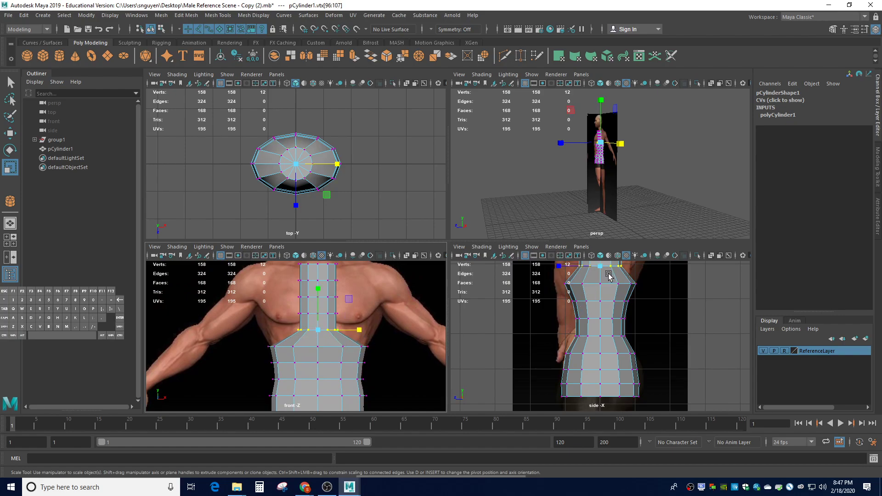
middle_click_drag(604, 271, 602, 335, "alt")
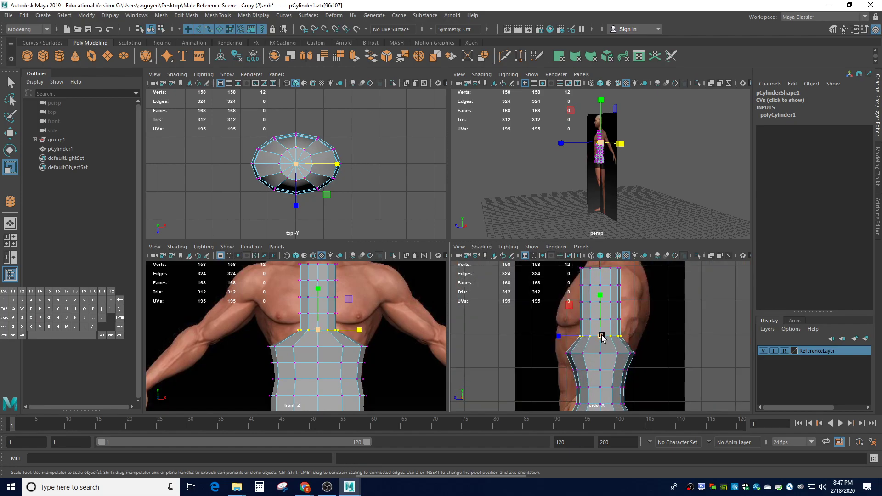
left_click_drag(602, 338, 633, 339)
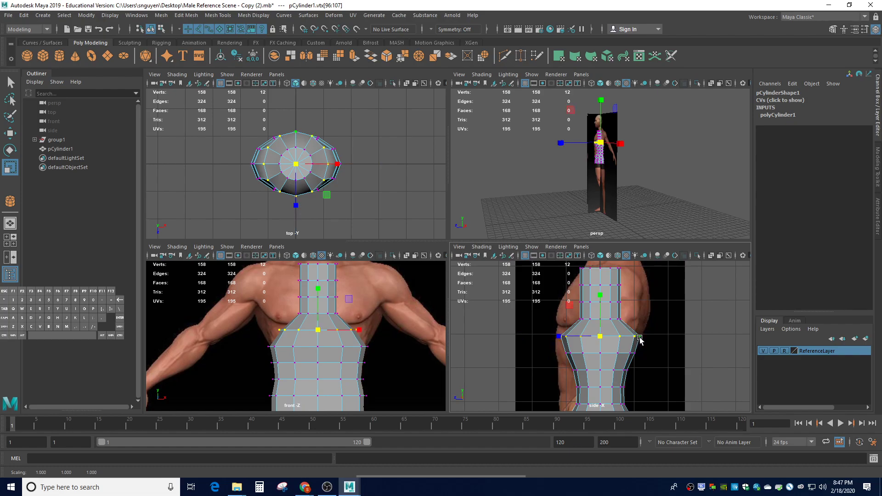
left_click_drag(362, 331, 379, 329)
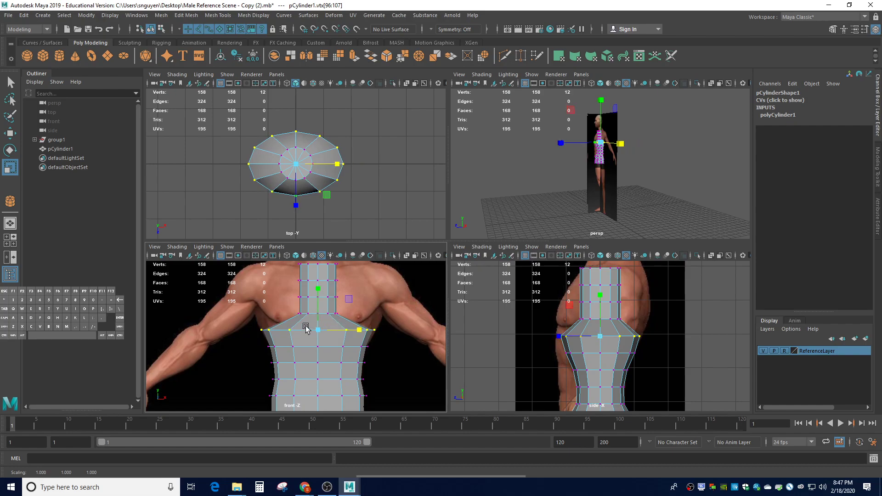
Scale the tenth vertex row evenly to the chest depth in the side view, and widen it along X to the armpits.
left_click_drag(288, 311, 350, 321)
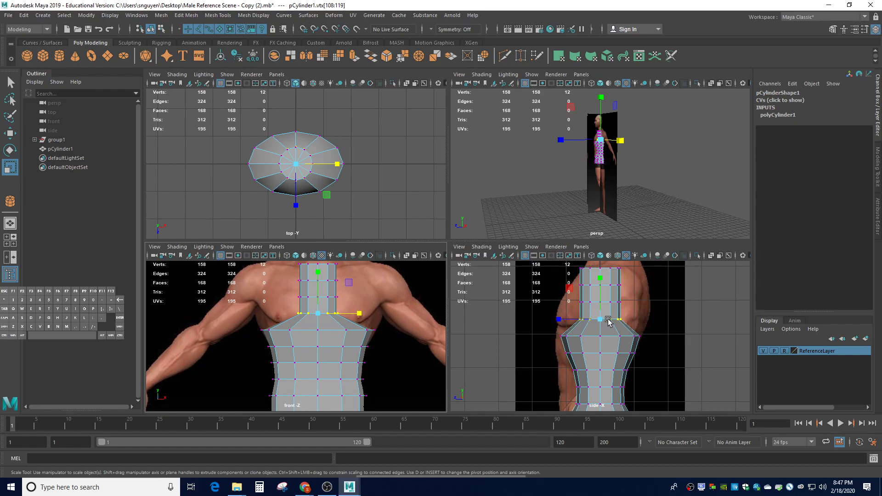
left_click_drag(608, 321, 632, 325)
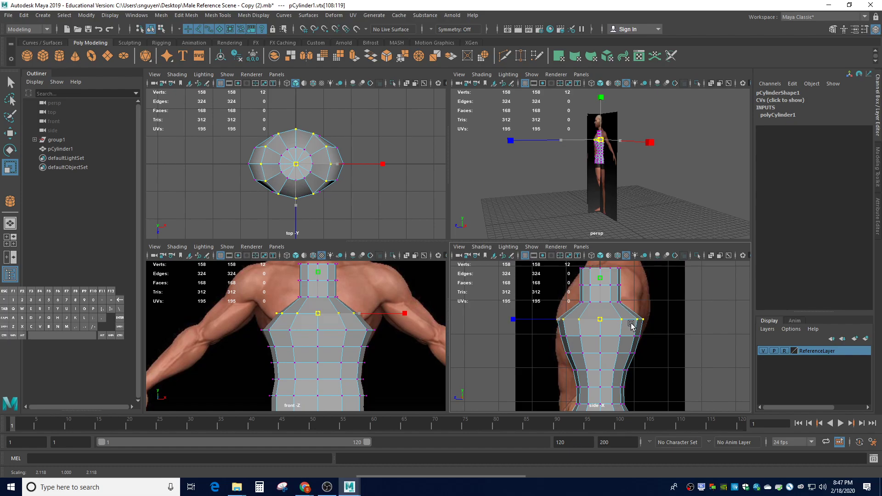
left_click_drag(358, 314, 384, 313)
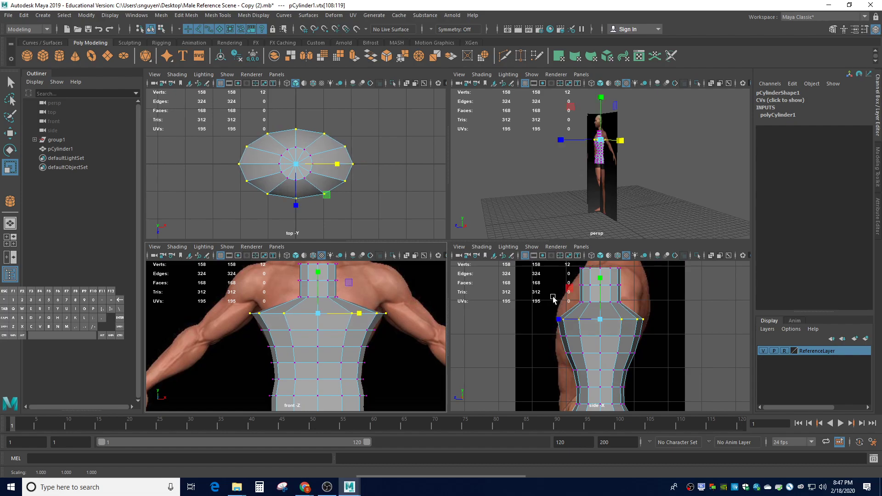
Scale the eleventh vertex row to the upper chest's depth and width, and narrow the tenth row slightly along X.
left_click_drag(553, 299, 651, 317)
left_click_drag(601, 304, 631, 305)
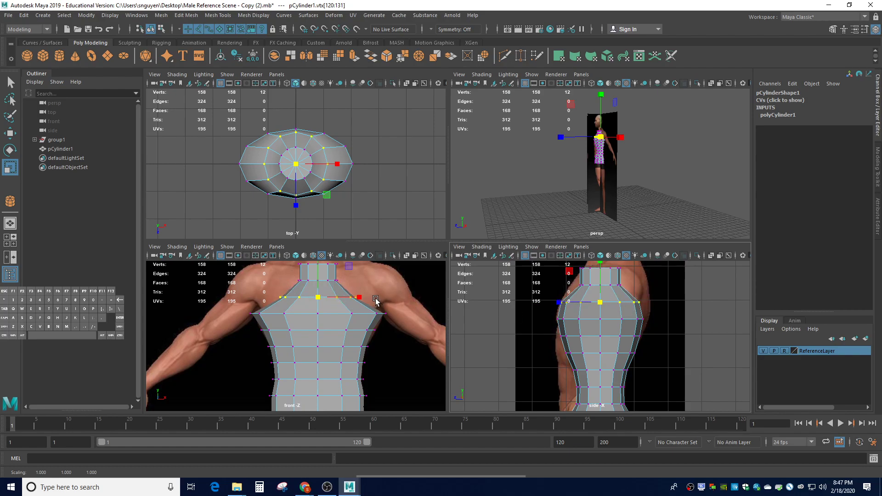
left_click_drag(368, 300, 388, 299)
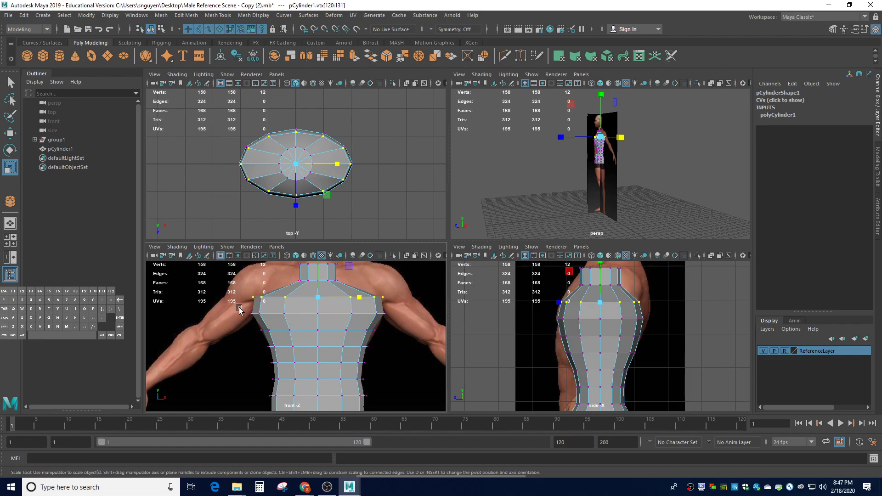
left_click_drag(239, 313, 359, 313)
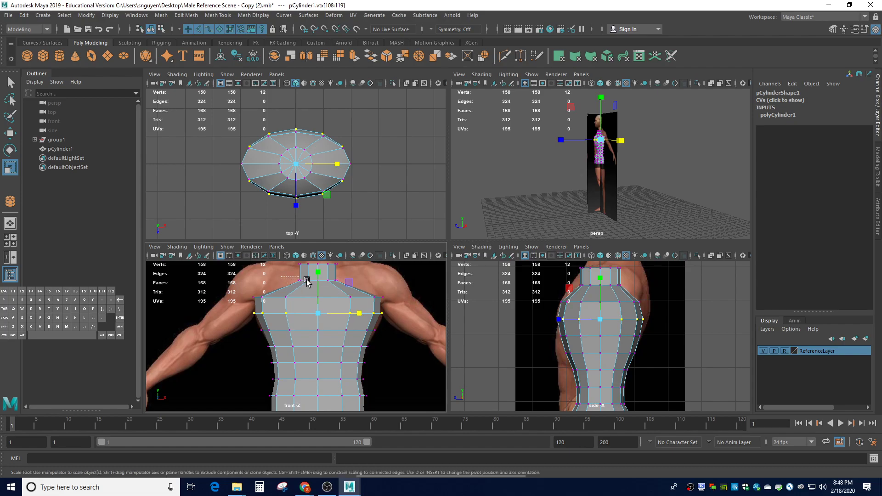
Scale the twelfth vertex row evenly to the depth below the shoulders, and widen it along X to the shoulder joints.
left_click_drag(281, 276, 353, 289)
left_click_drag(601, 294, 612, 288)
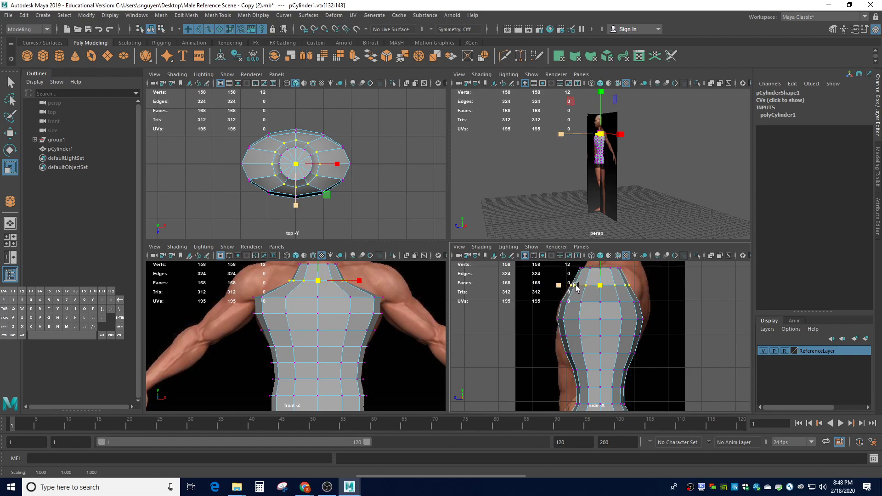
left_click_drag(359, 281, 415, 279)
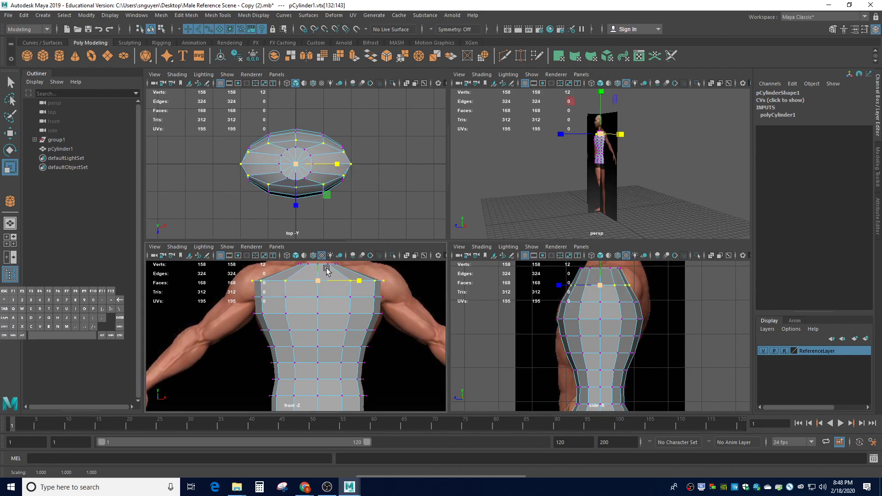
Select the cylinder's top vertex row, shrink it evenly in the side view, and widen it along X to the shoulder width.
left_click_drag(328, 270, 331, 289, "alt")
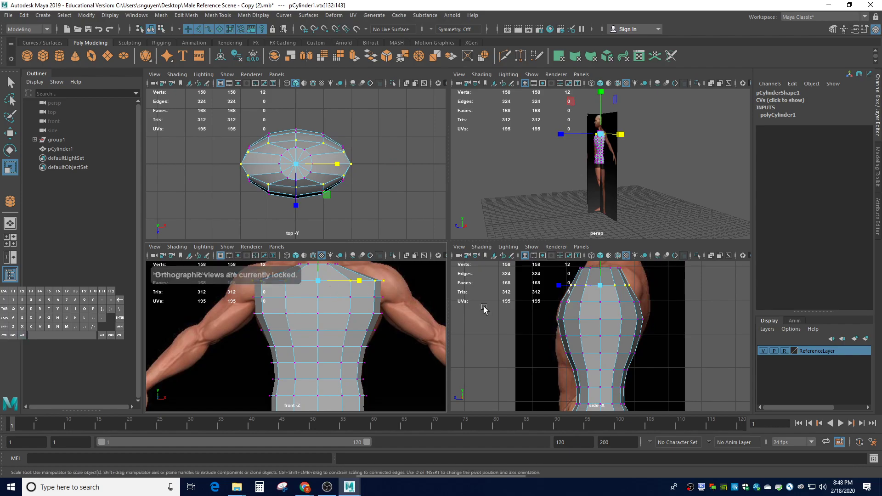
left_click_drag(573, 273, 575, 274, "alt")
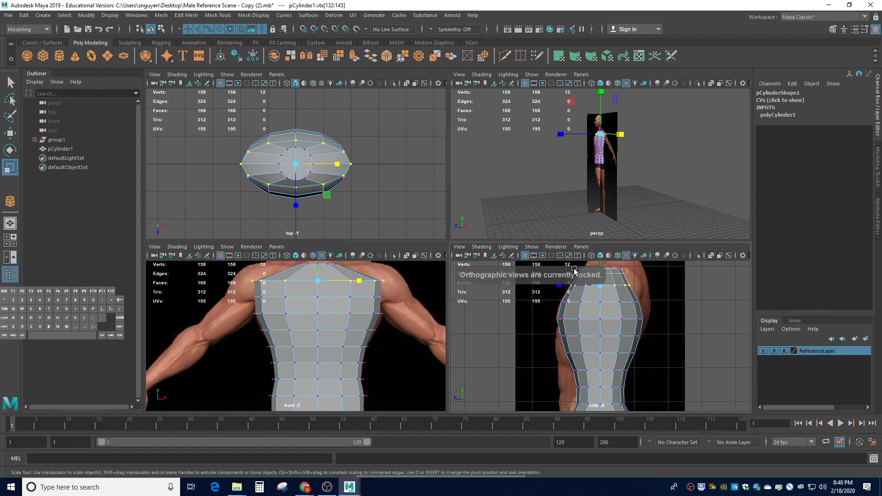
left_click_drag(628, 260, 520, 289)
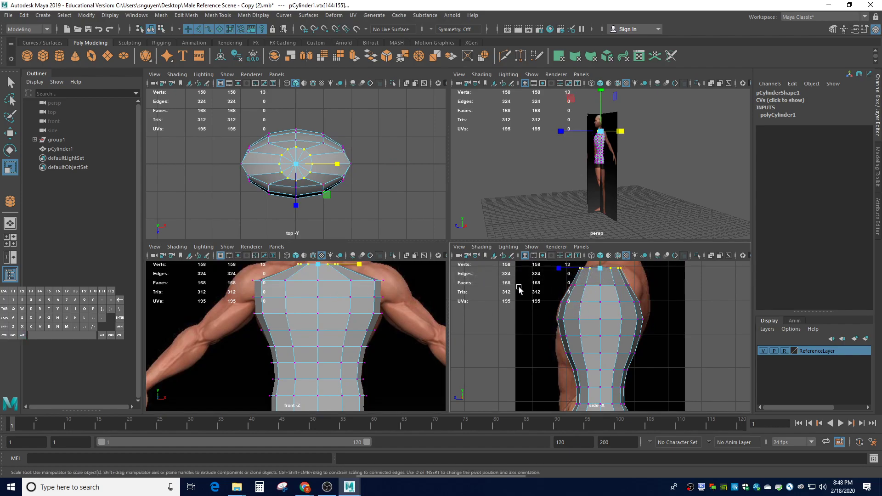
left_click(600, 268)
left_click_drag(600, 271, 590, 271)
left_click_drag(359, 264, 488, 272)
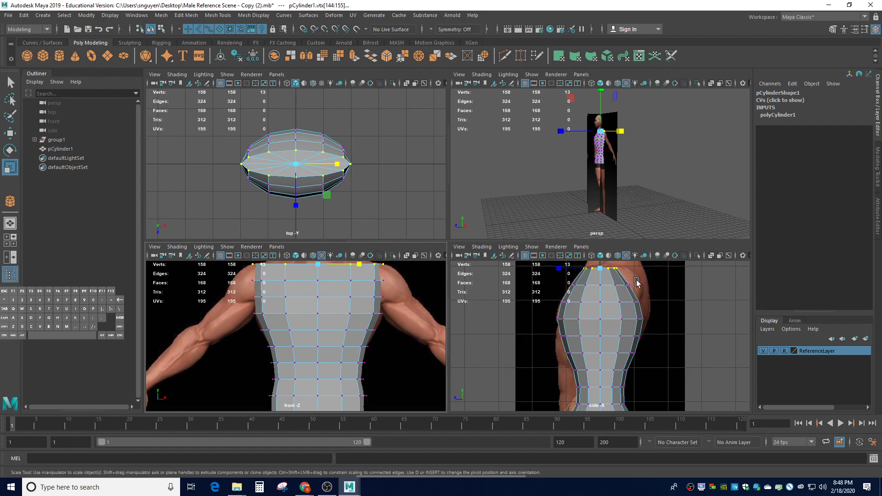
Pull the front center vertex of the second row from the bottom forward along Z to about 1.21, using soft selection.
middle_click_drag(581, 353, 603, 305, "alt")
middle_click_drag(577, 331, 495, 322, "alt")
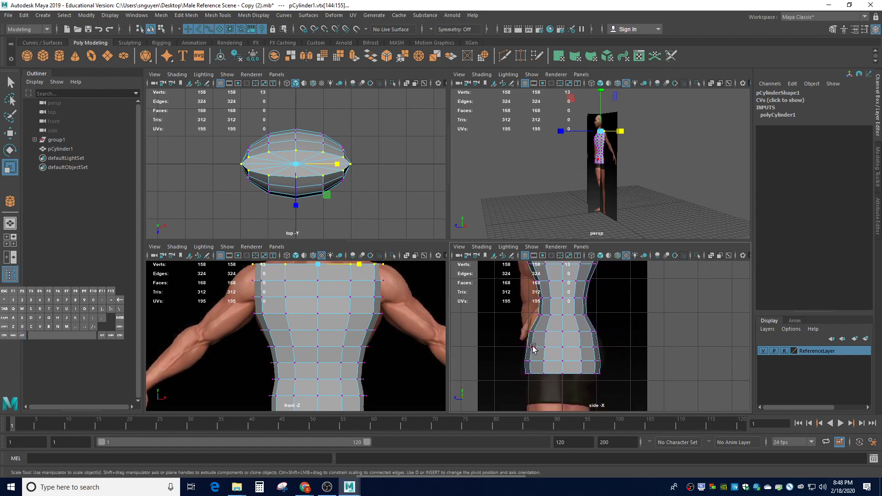
middle_click_drag(502, 317, 513, 387, "alt")
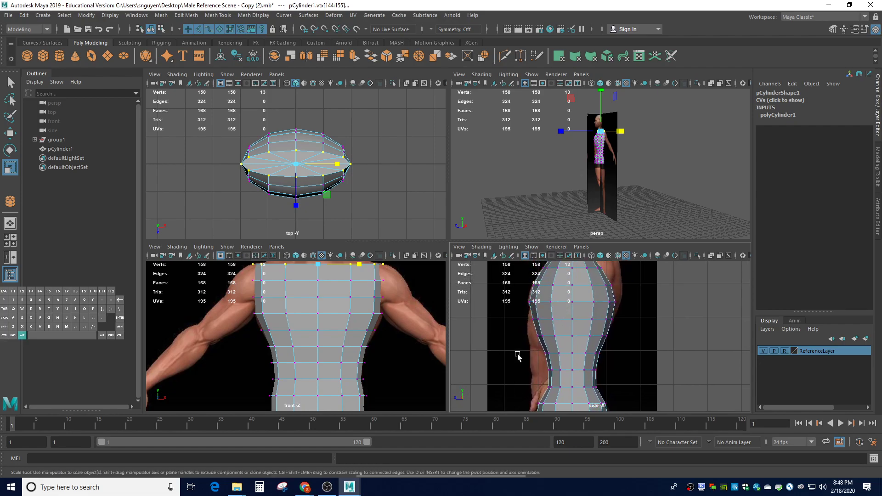
middle_click_drag(518, 357, 535, 371, "alt")
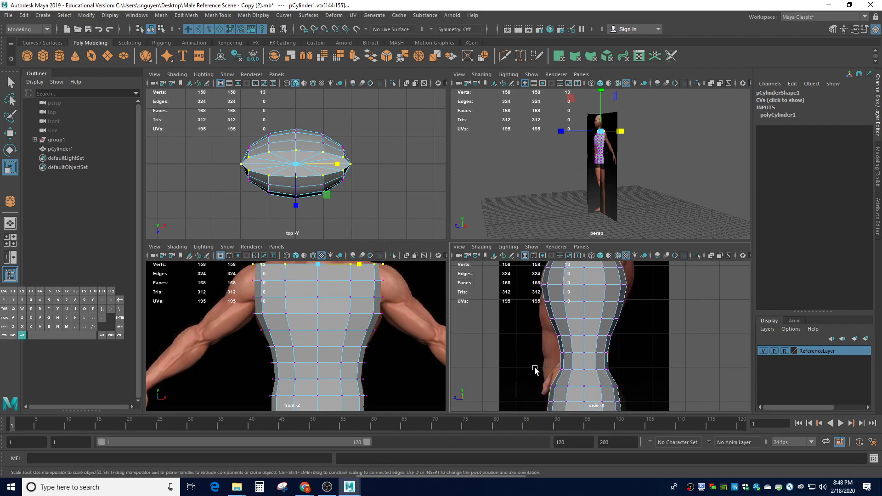
middle_click_drag(537, 339, 535, 299, "alt")
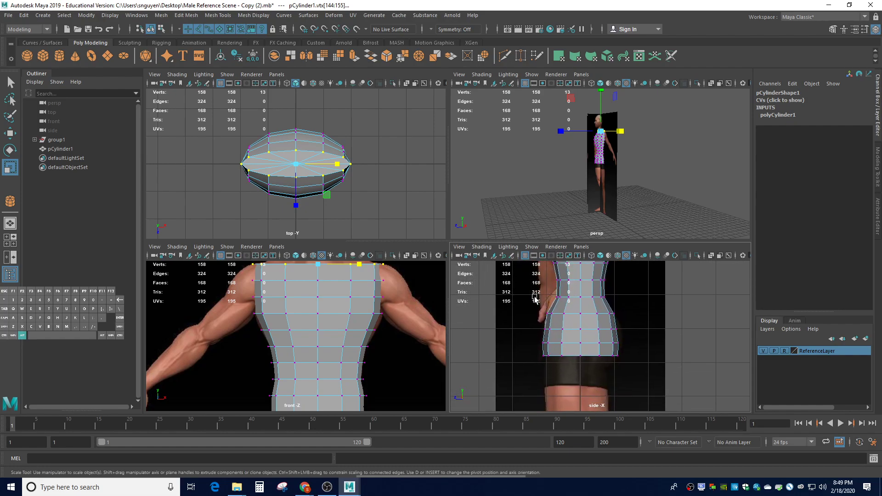
left_click(542, 345)
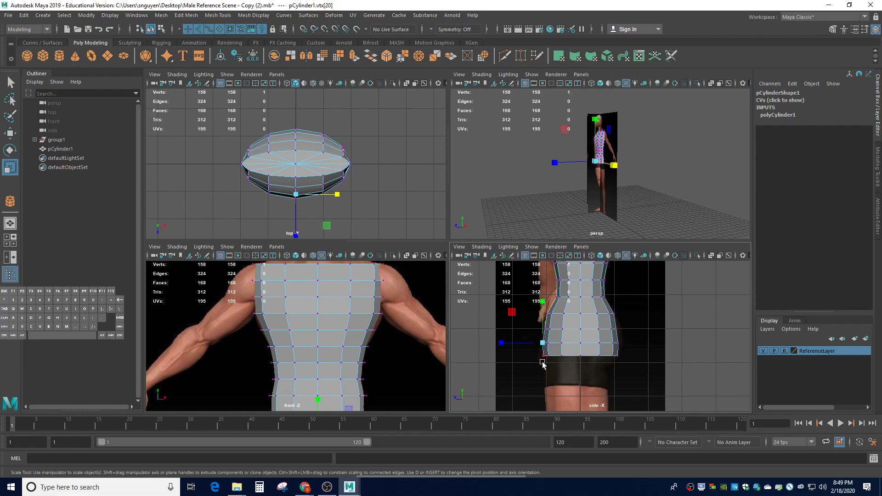
left_click(542, 345)
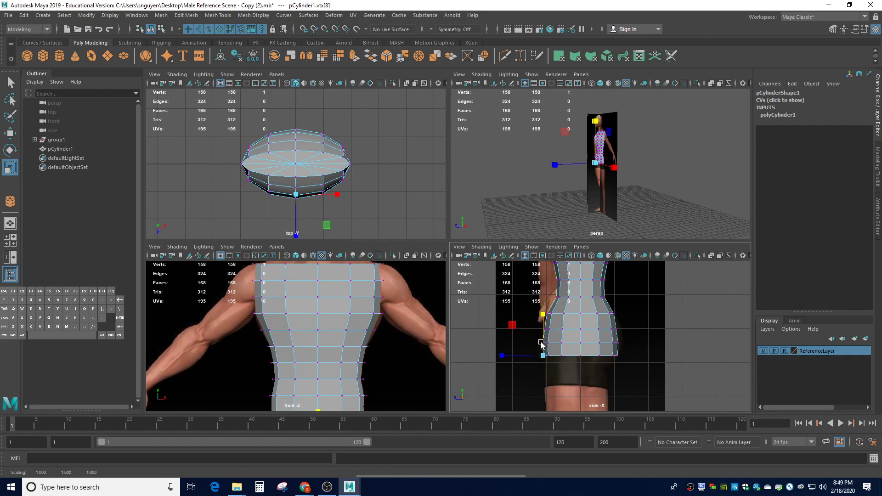
left_click(531, 343)
left_click(543, 344)
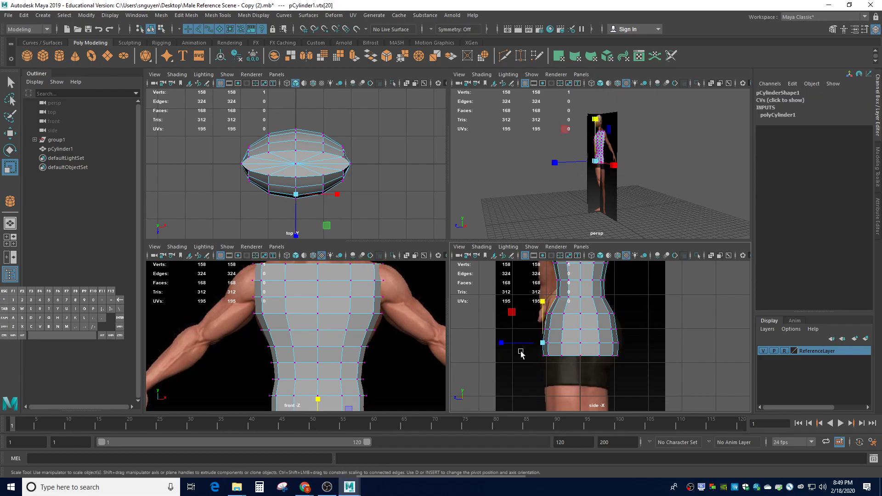
key("w")
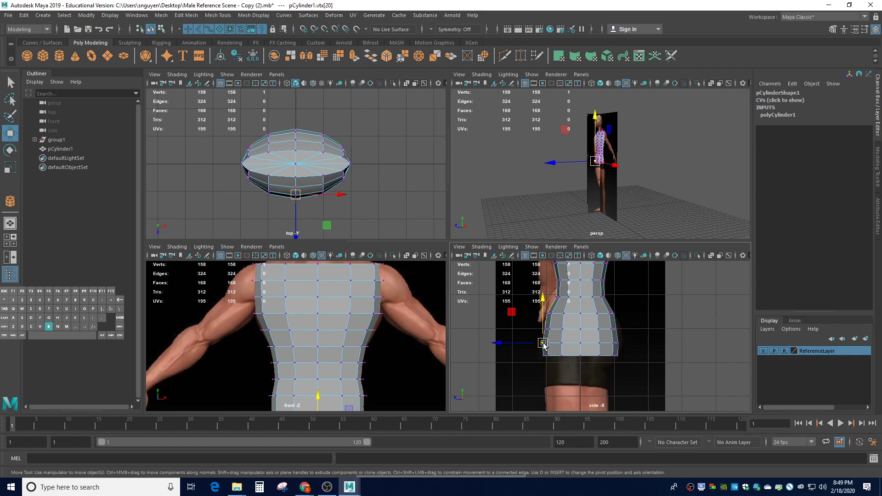
left_click_drag(543, 345, 514, 347)
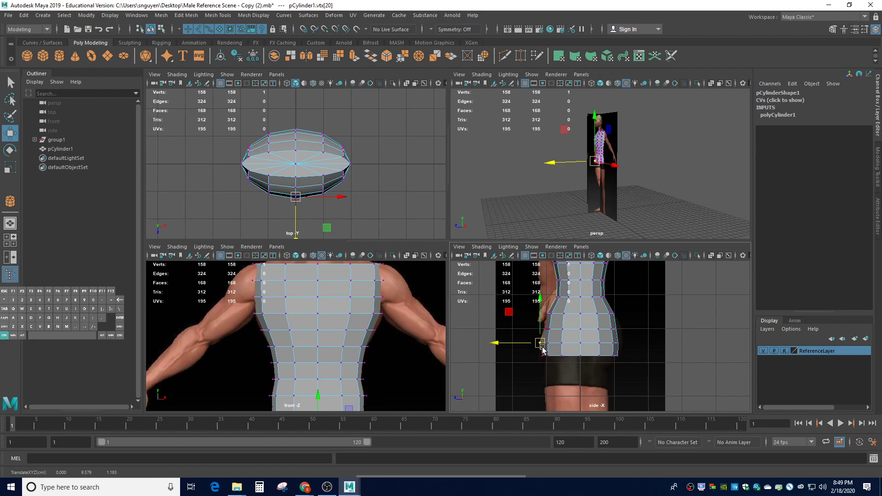
key("ctrl+z")
key("b")
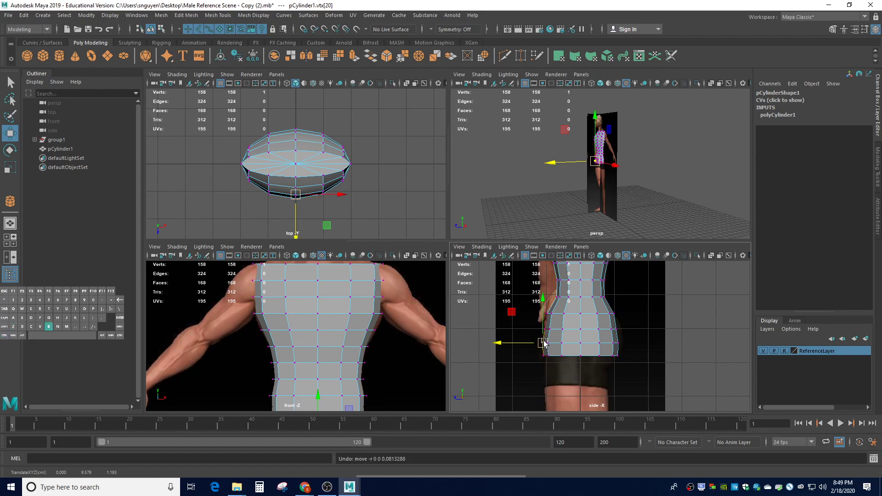
left_click_drag(543, 343, 512, 346)
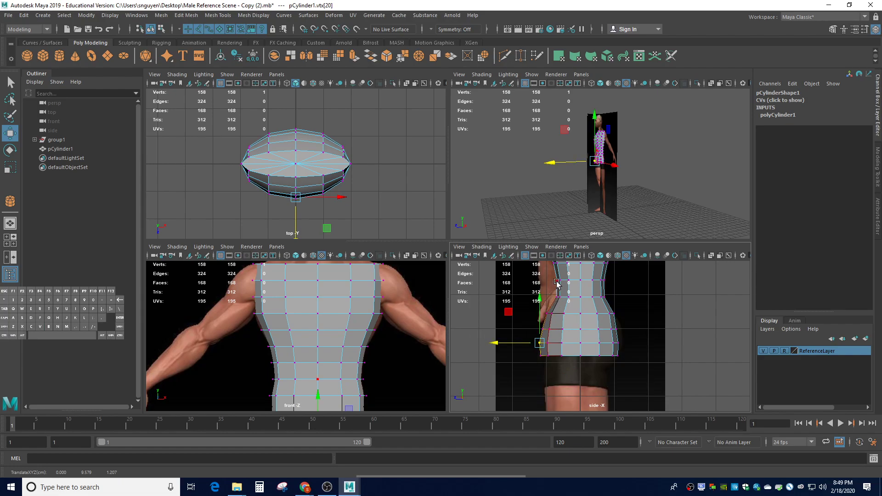
Select the sixth row's front center vertex, shrink the soft selection falloff, and pull the vertex forward to about Z 1.19 at the abdomen.
middle_click_drag(643, 301, 648, 356, "alt")
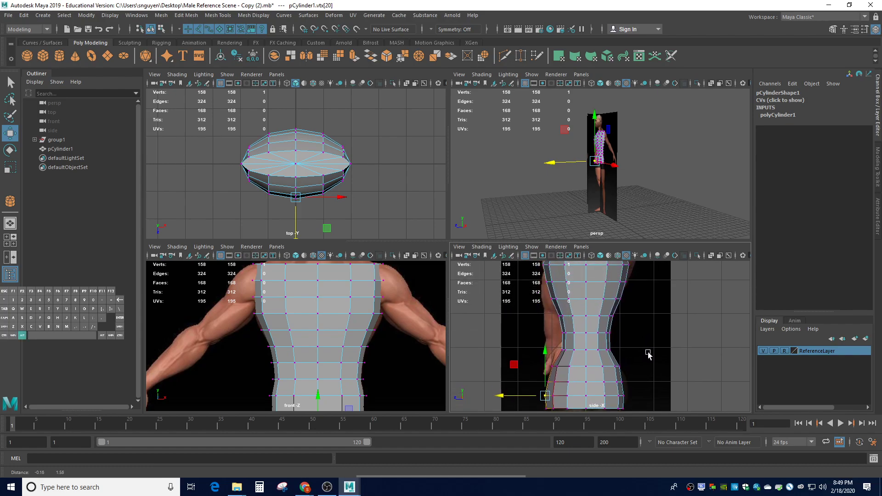
left_click(561, 337)
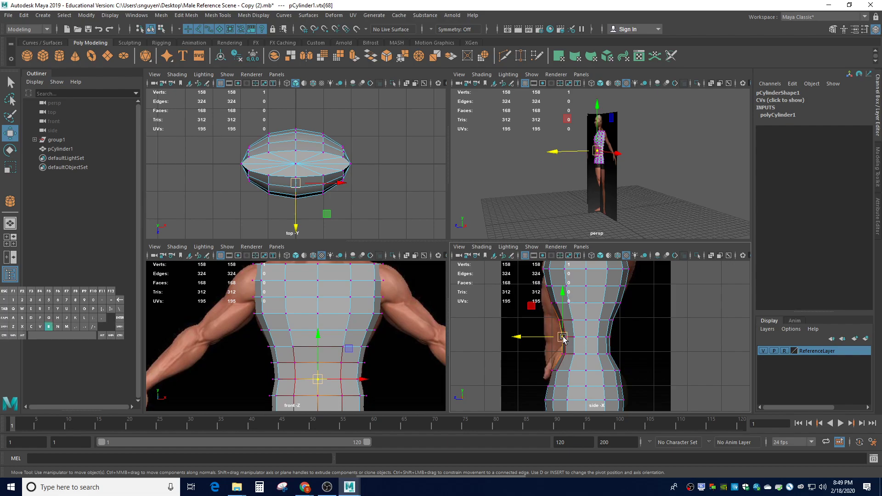
left_click_drag(563, 339, 602, 351)
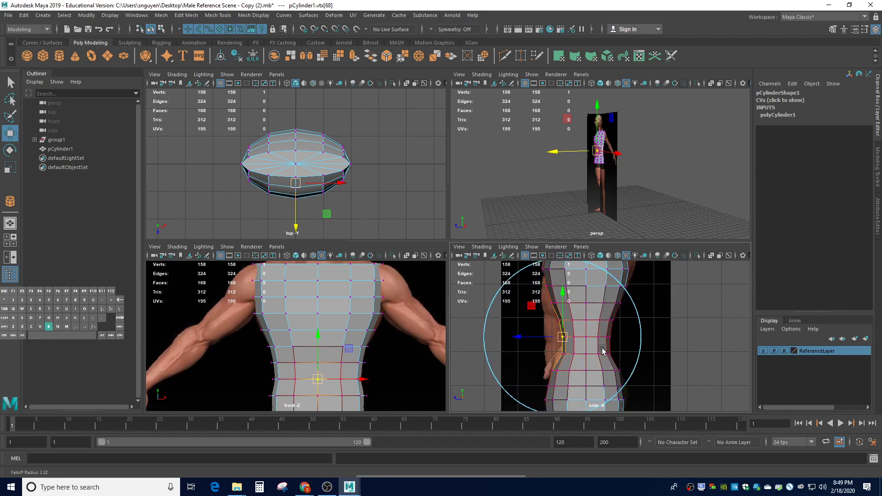
left_click_drag(522, 339, 508, 345)
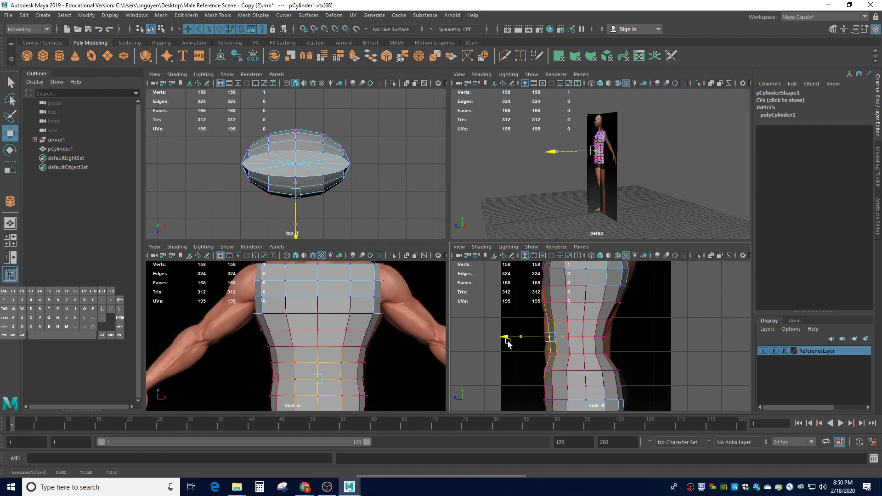
left_click_drag(508, 342, 508, 342)
key("ctrl+z")
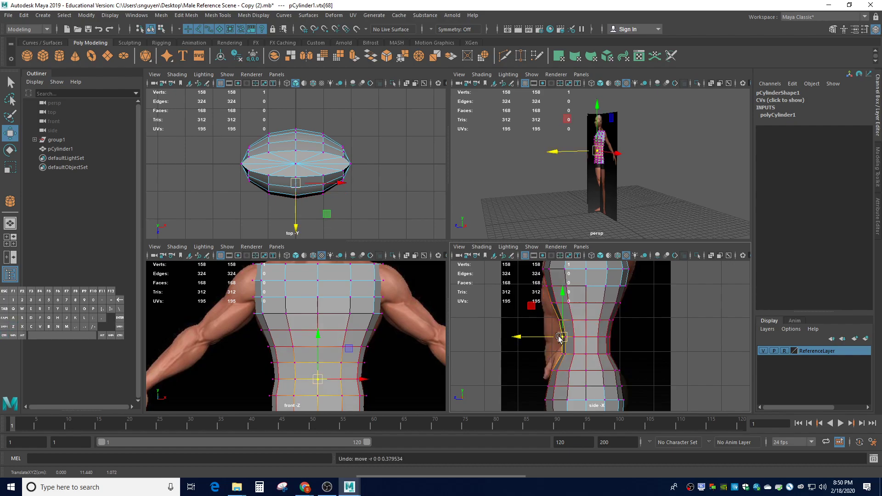
key("b")
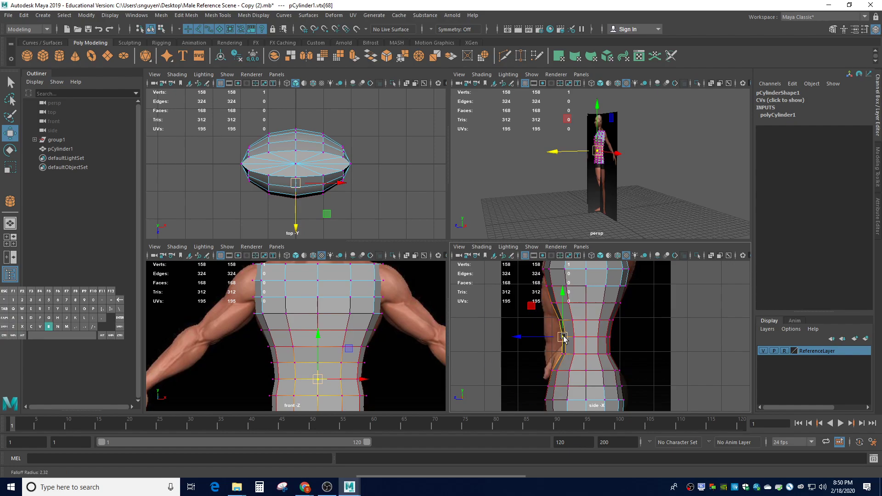
left_click_drag(563, 339, 504, 338)
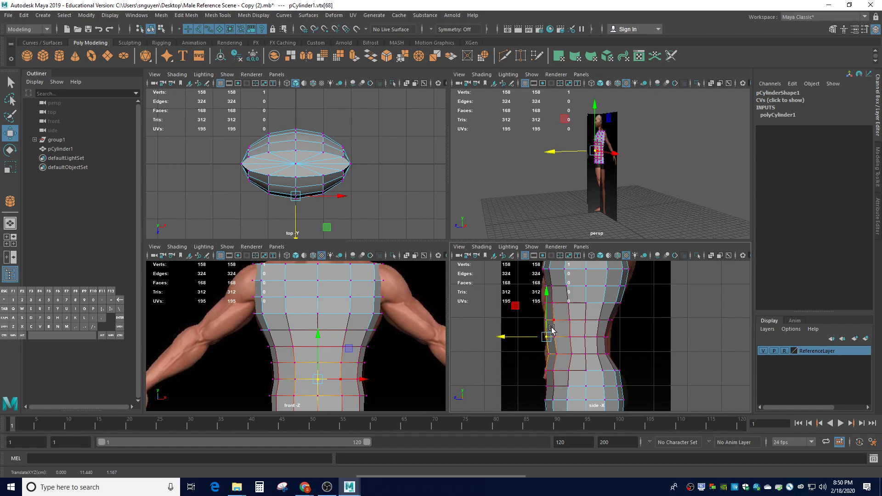
Pull the front center vertex of the fifth row slightly forward along Z to about 1.18, and clear the selection.
left_click(547, 356)
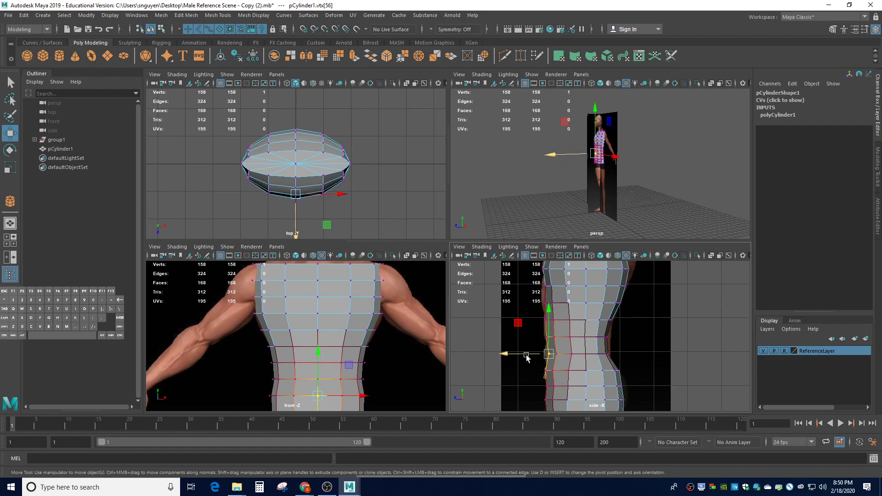
left_click_drag(522, 358, 518, 358)
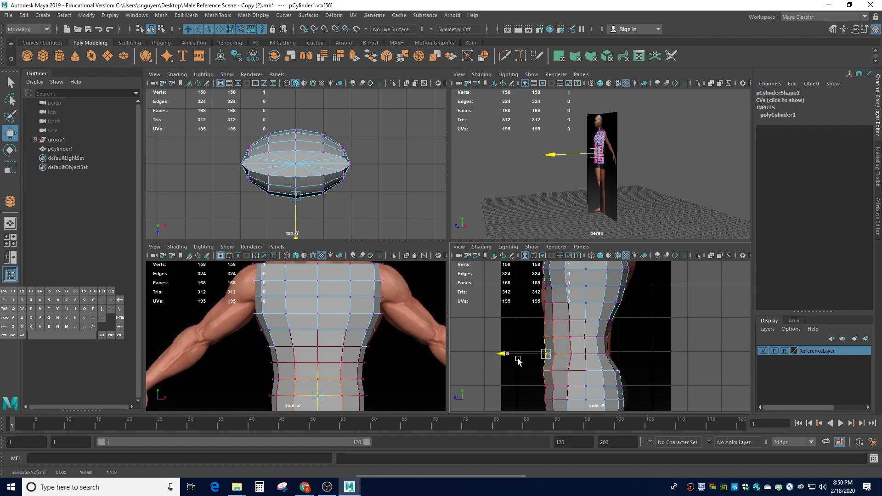
left_click(546, 287)
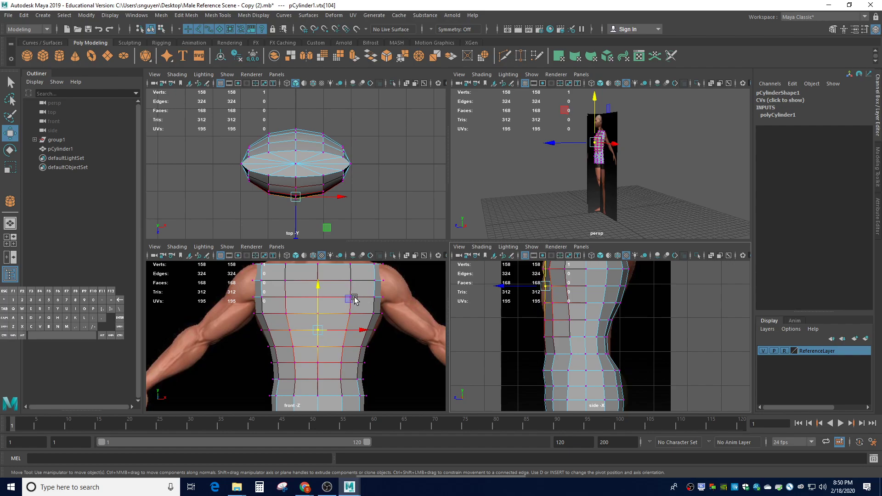
left_click(520, 323)
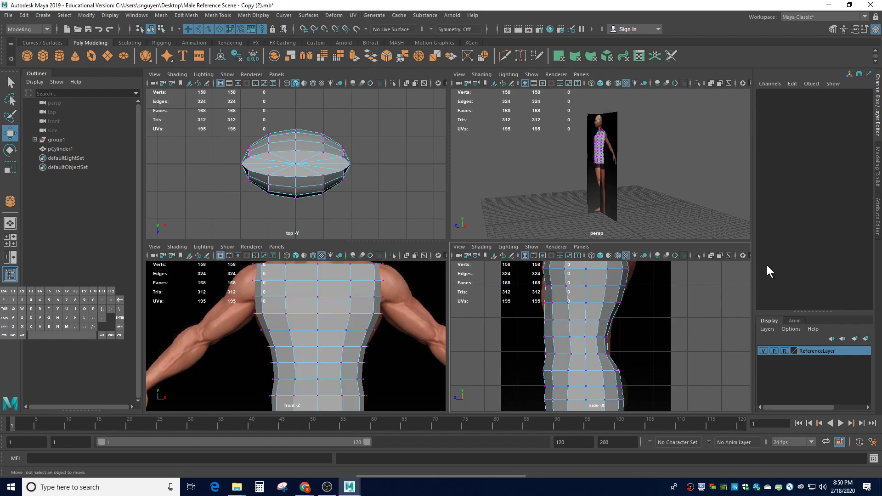
Turn on Object X symmetry for component editing.
left_click(876, 178)
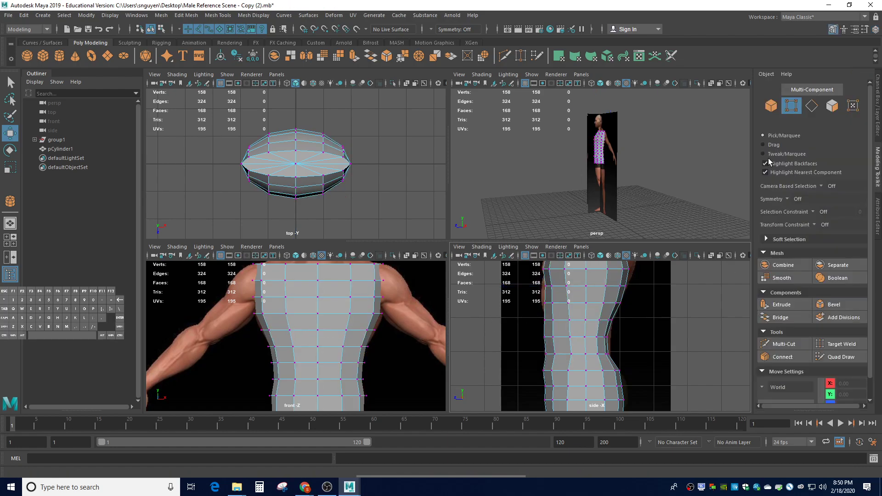
left_click(788, 199)
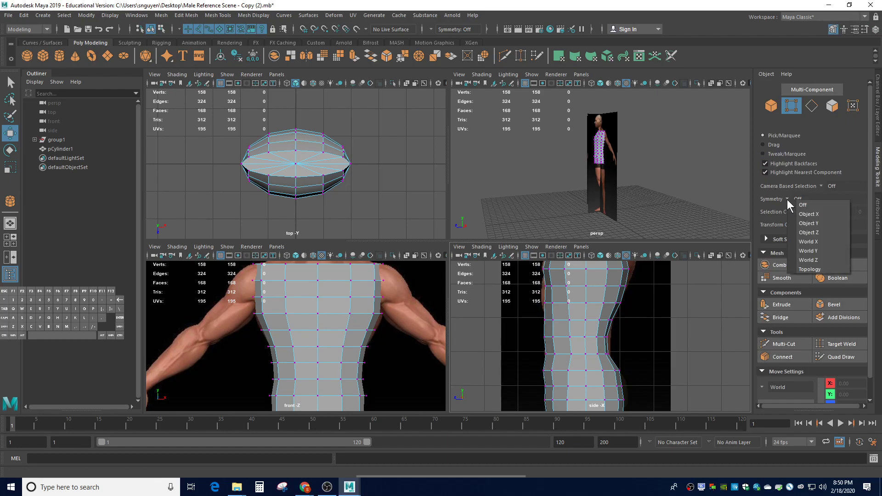
left_click(814, 214)
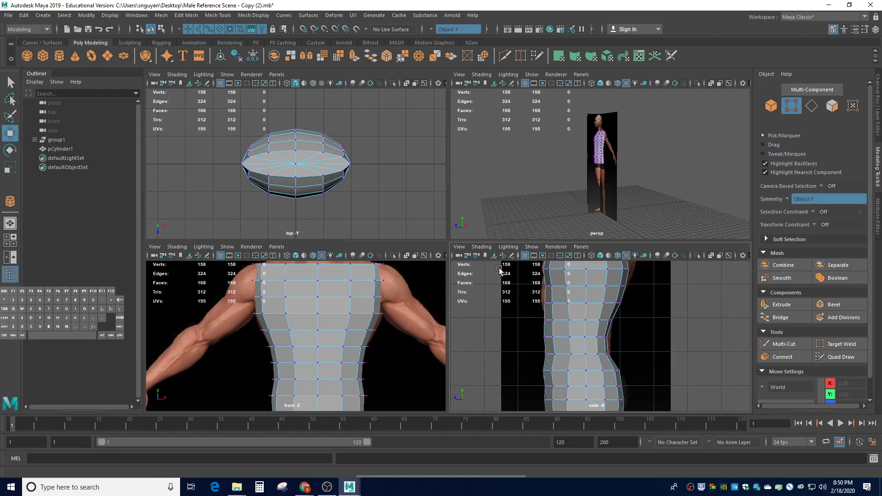
Select the front center vertex of the ninth row and pull it forward along Z to about 1.35 in the side view.
left_click(350, 298)
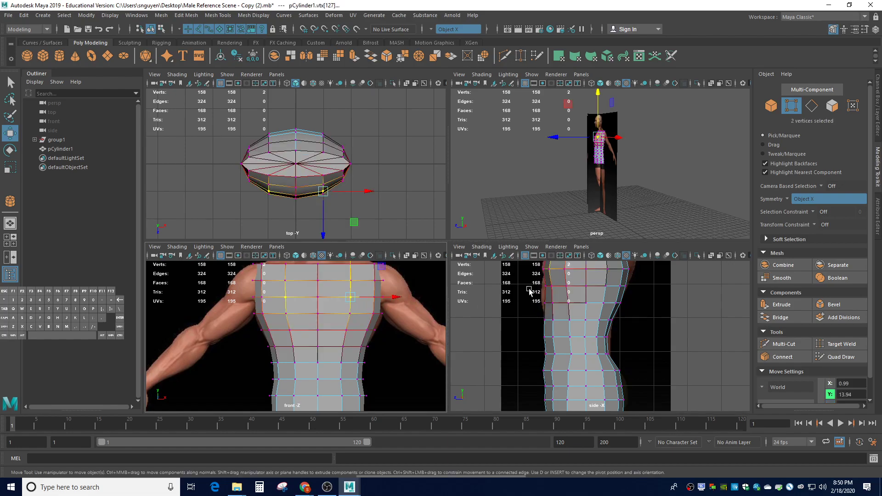
scroll(573, 287, "down", 5)
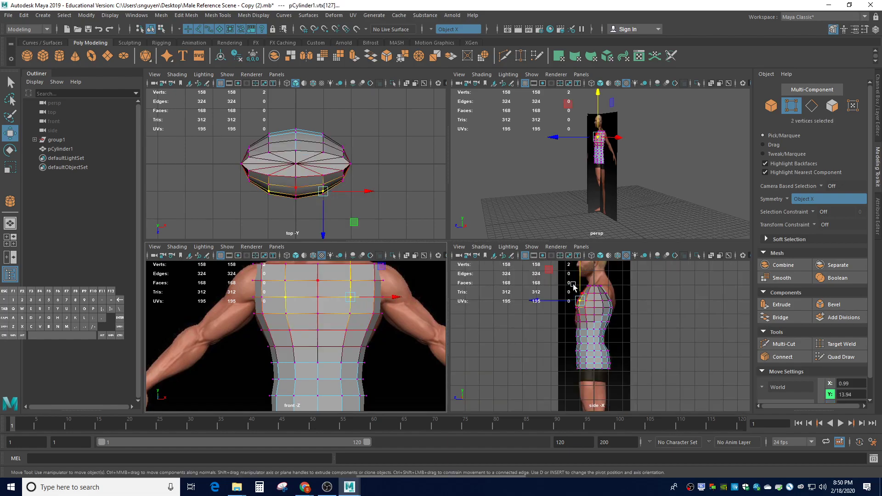
scroll(573, 287, "up", 1)
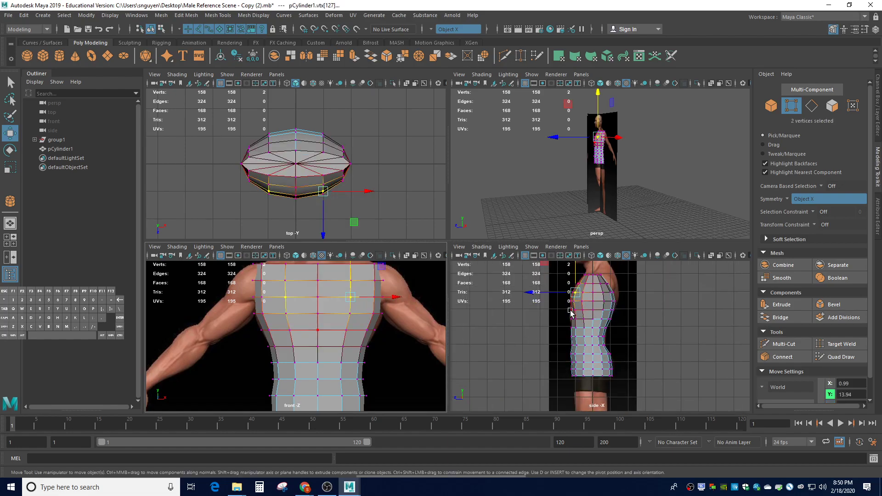
left_click(570, 311)
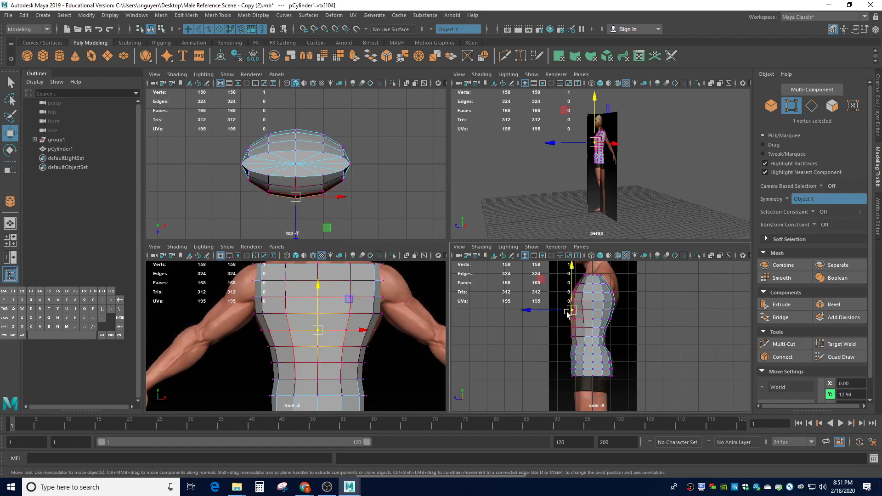
left_click(523, 314)
left_click_drag(531, 313, 527, 310)
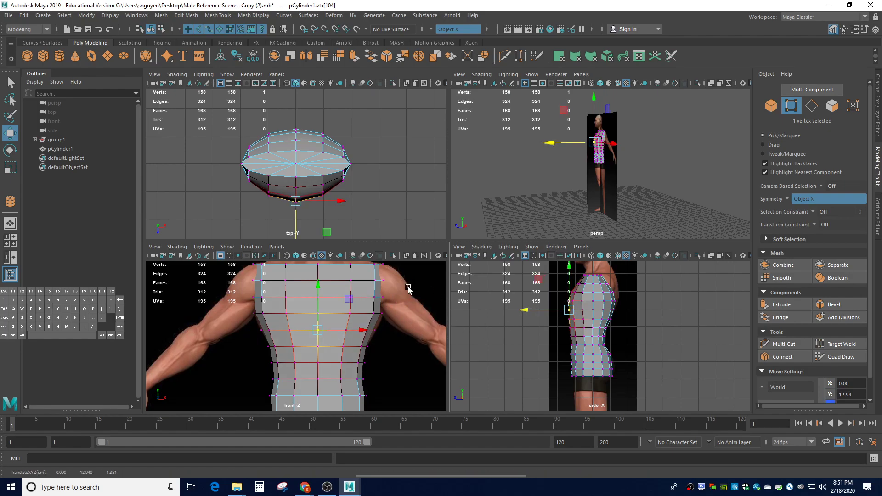
Push the eleventh row's front center vertex back along Z, and pull the mirrored vertex pair beside it forward to about Z 1.18.
left_click(329, 292)
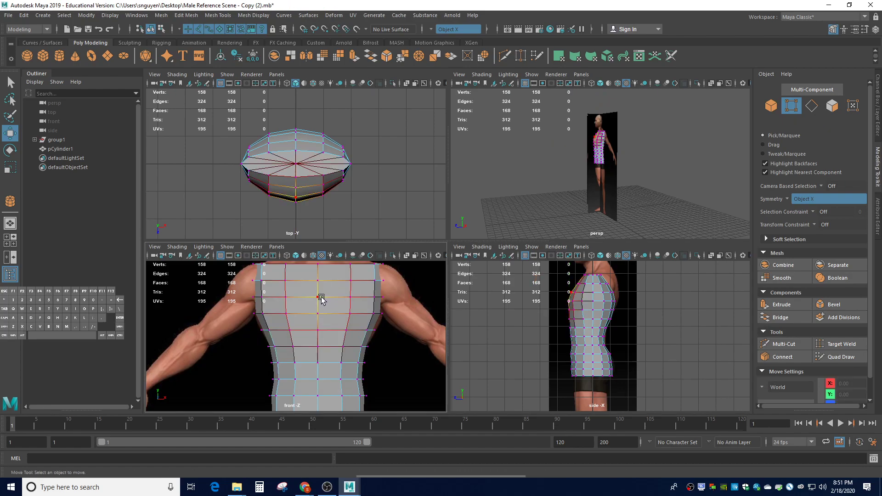
left_click(319, 298)
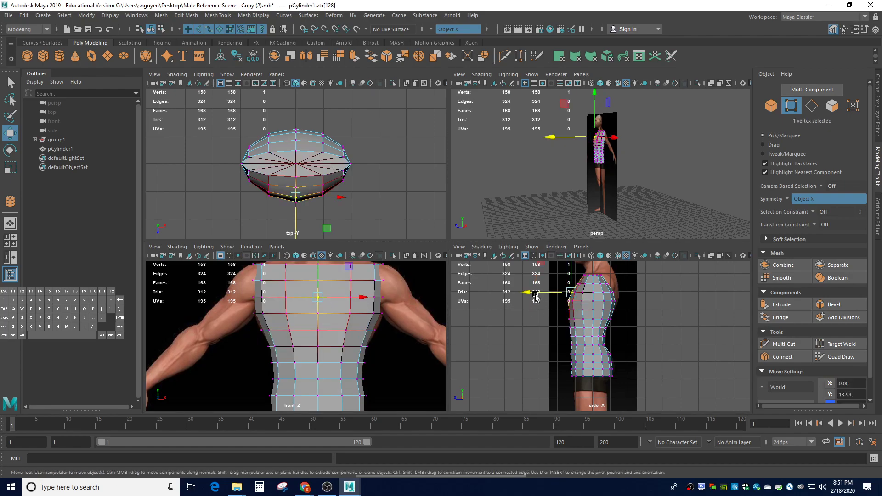
left_click_drag(533, 294, 537, 294)
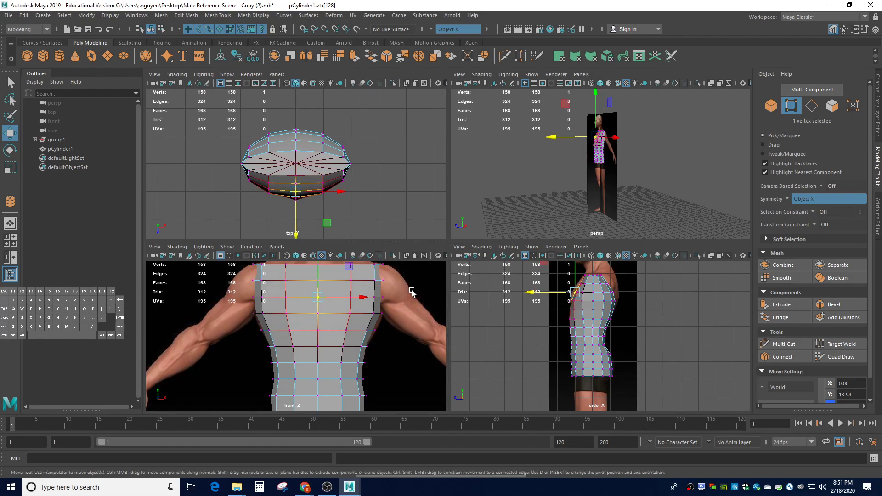
left_click(361, 298)
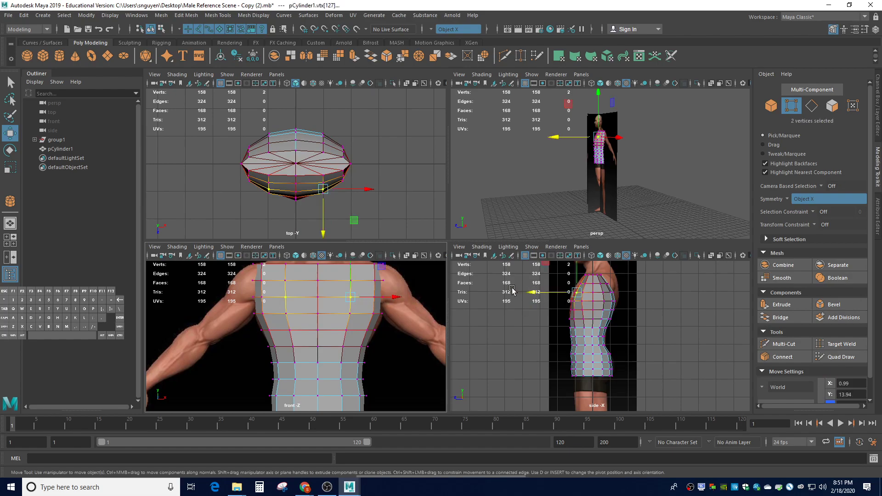
left_click_drag(539, 295, 533, 294)
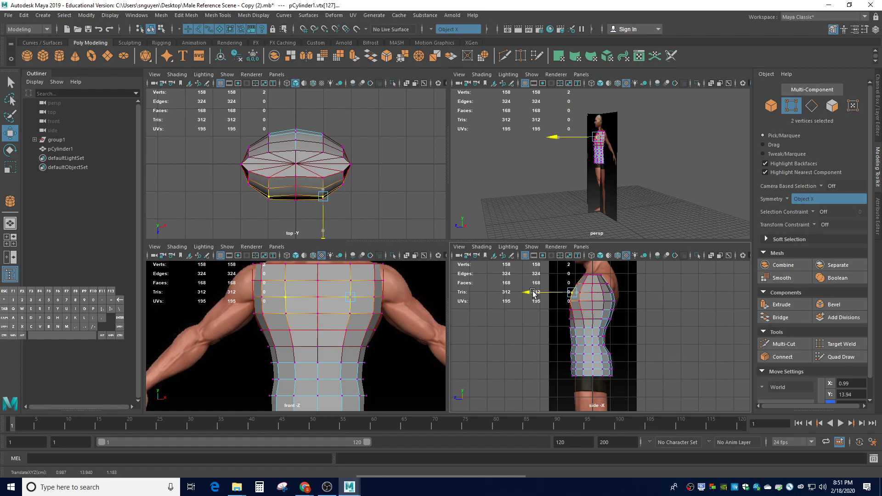
Select the front center vertex at Y 12.44 and push it slightly back along Z in the side view.
scroll(322, 195, "up", 2)
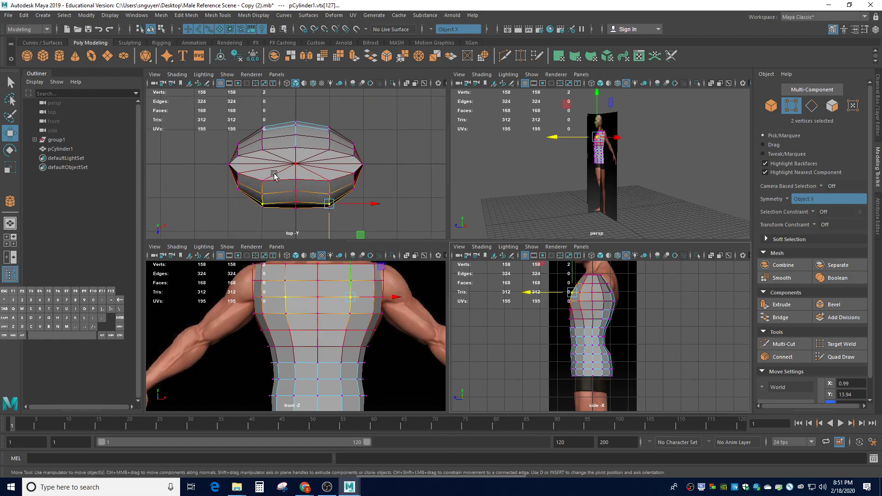
scroll(297, 213, "up", 2)
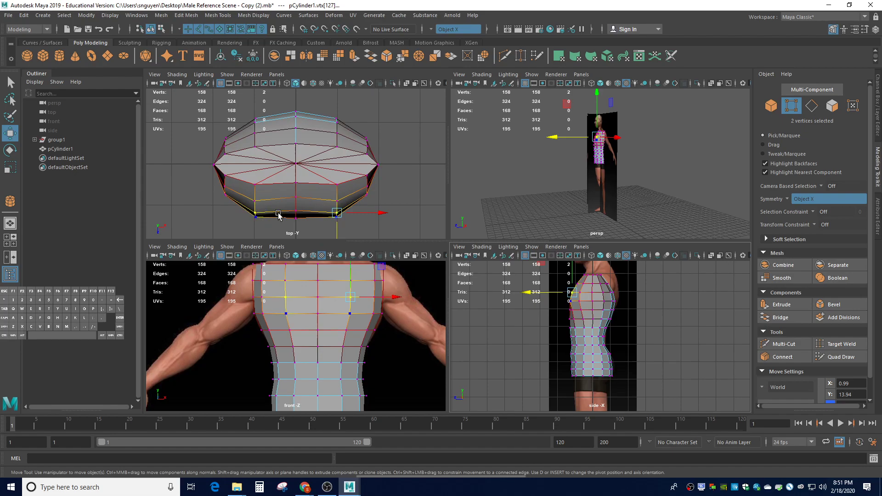
left_click(296, 211)
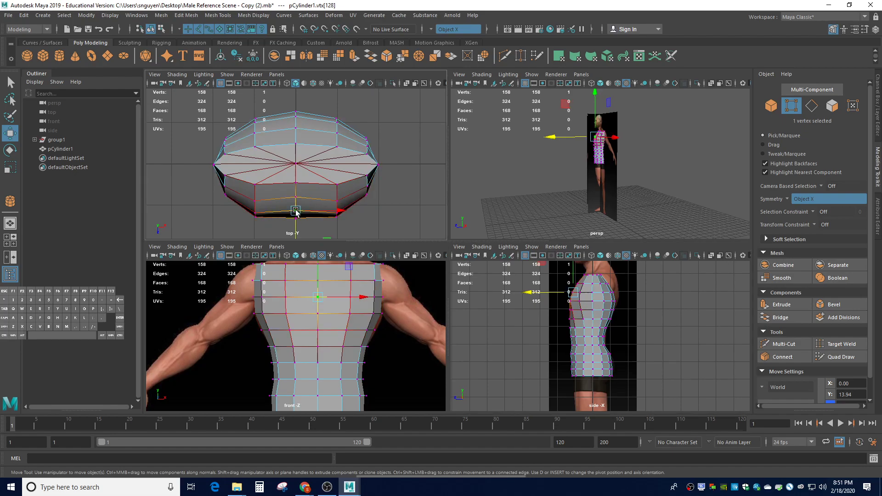
left_click(256, 213)
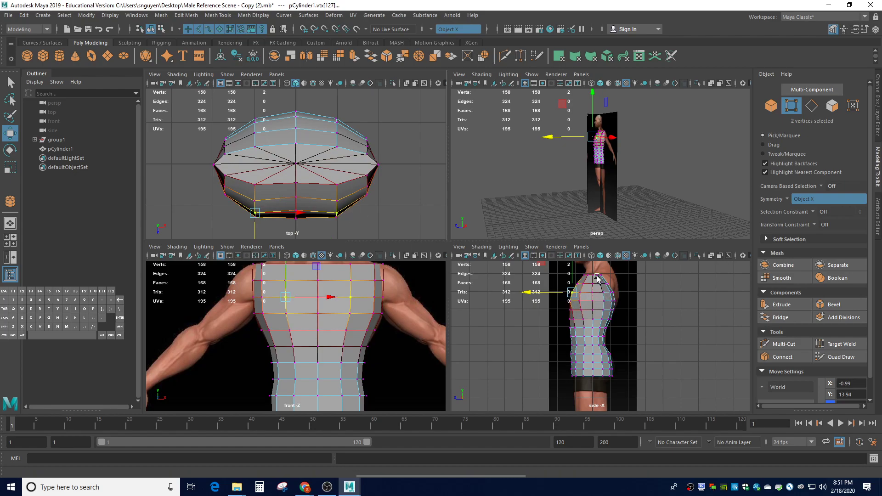
scroll(573, 311, "up", 3)
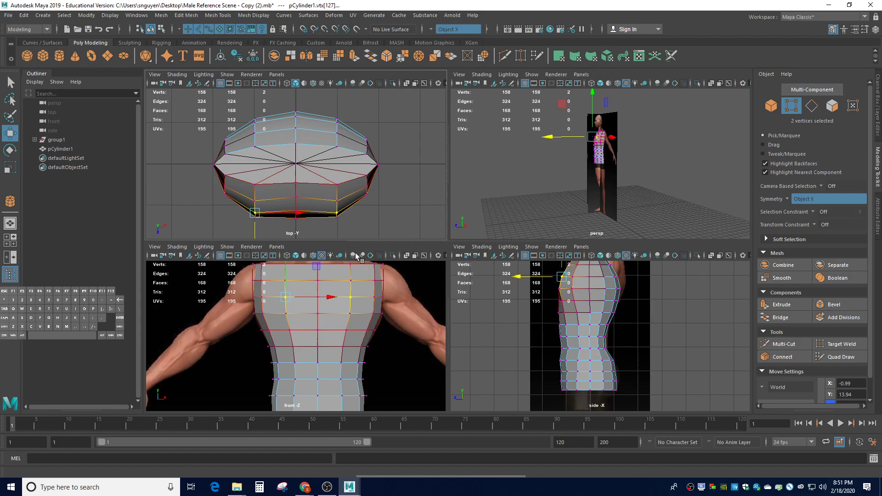
left_click(318, 330)
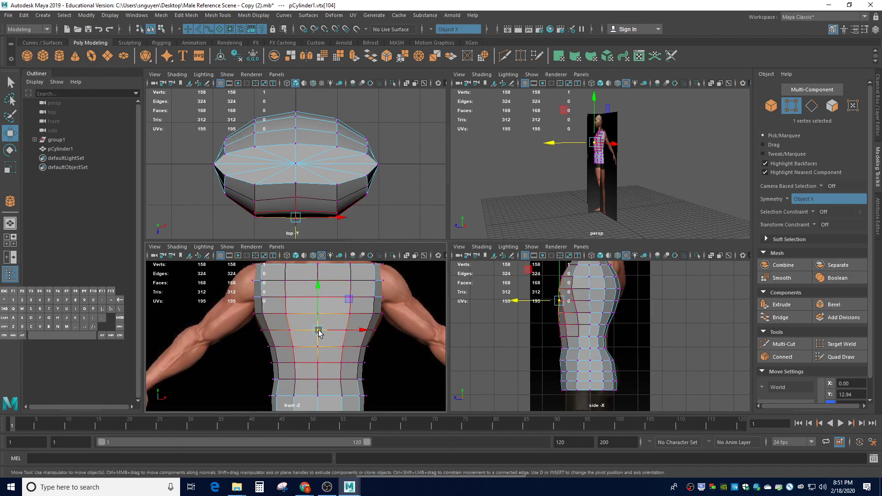
left_click(553, 324)
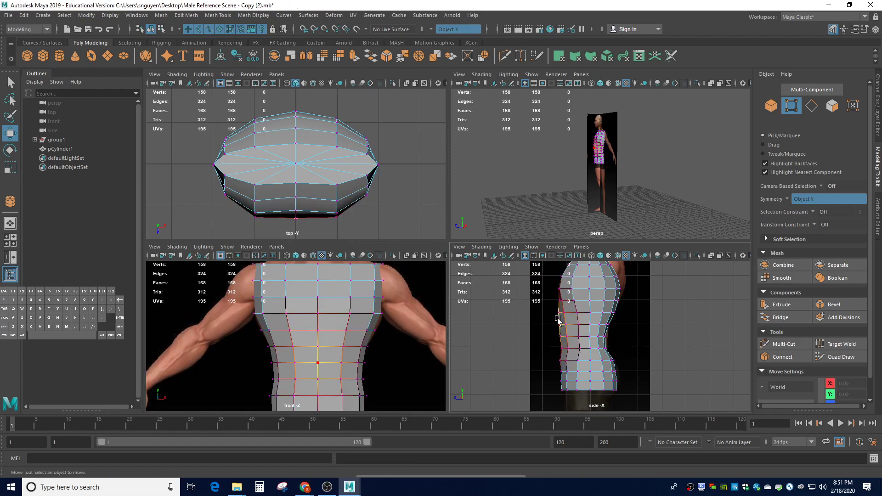
left_click_drag(525, 316, 527, 315)
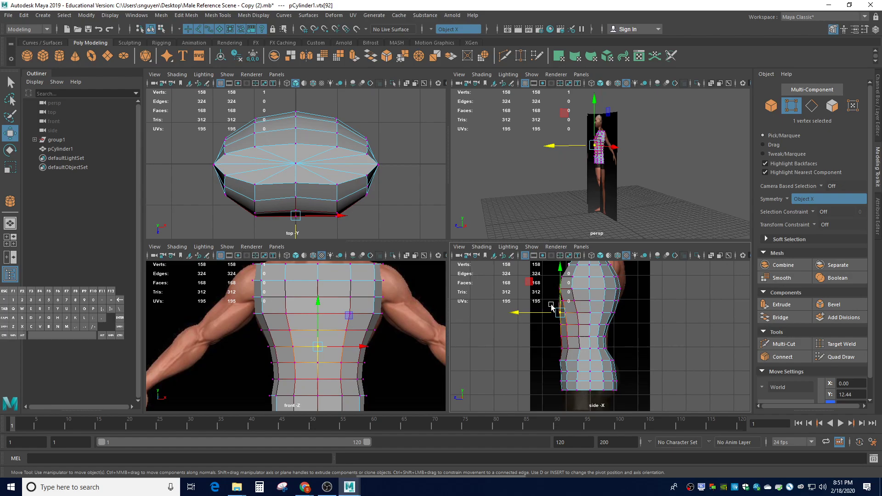
Pull the mirrored front vertex pair at X ±0.76, Y 12.44 forward along Z.
left_click(346, 329)
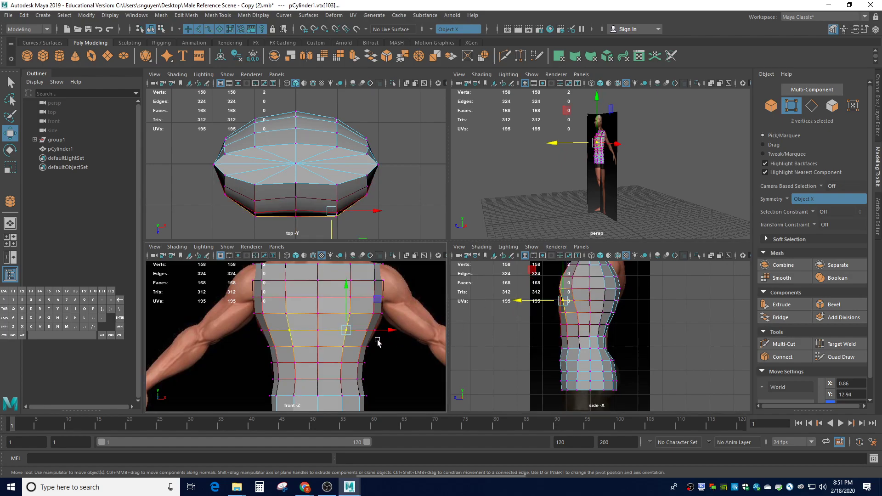
left_click(343, 347)
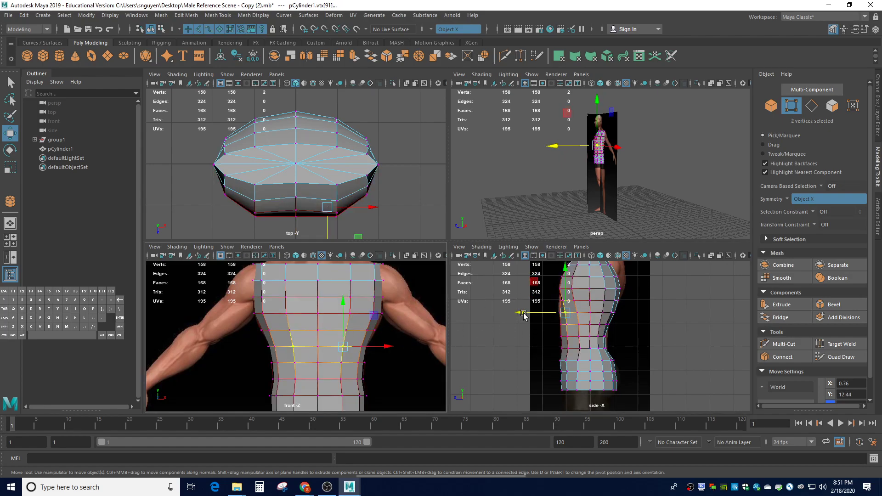
left_click_drag(524, 315, 520, 314)
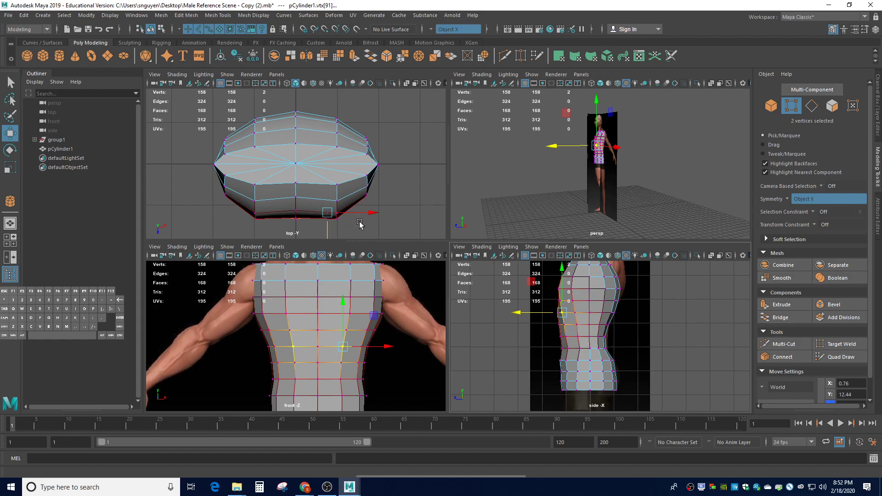
Move the front center vertex at Y 11.94 to about Z 1.20, pull the mirrored pair beside it to about 1.16, and clear the selection.
left_click(317, 362)
left_click_drag(534, 330, 533, 328)
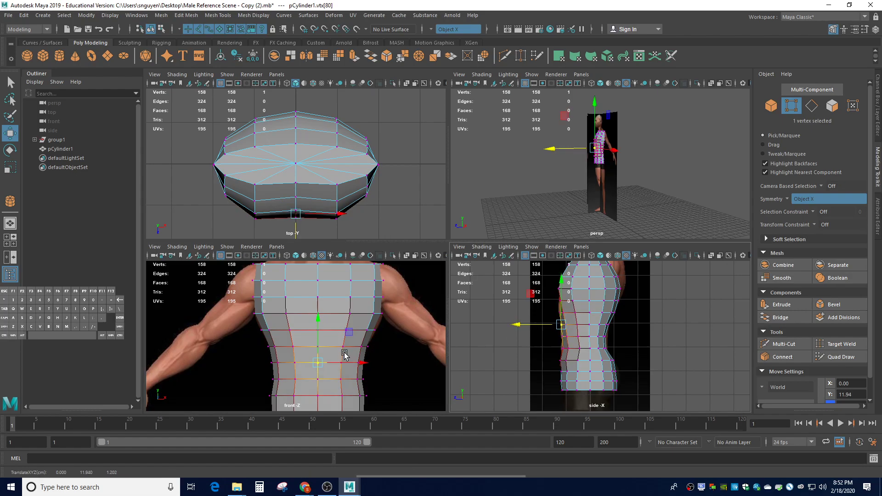
left_click(340, 363)
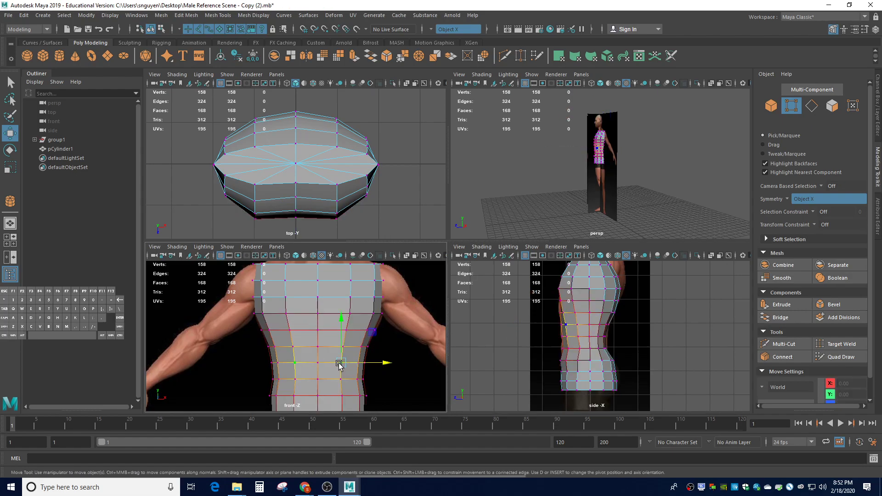
left_click_drag(528, 325, 523, 325)
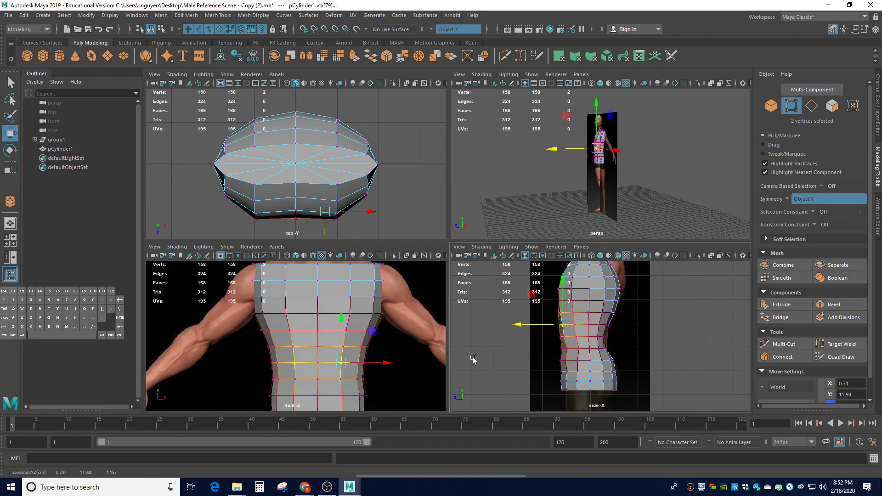
left_click(282, 222)
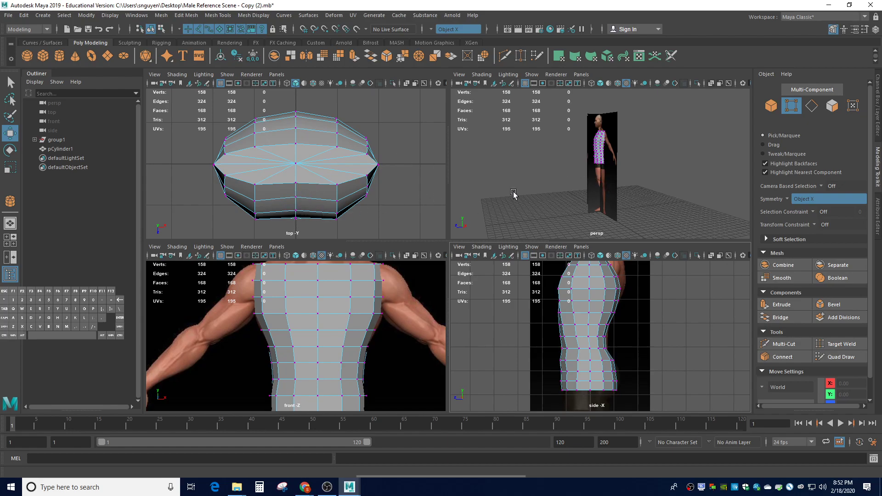
Preview the torso with smoothing in the perspective view, and return it to the unsmoothed display.
left_click_drag(559, 167, 667, 212, "alt")
scroll(675, 180, "up", 5)
key("3")
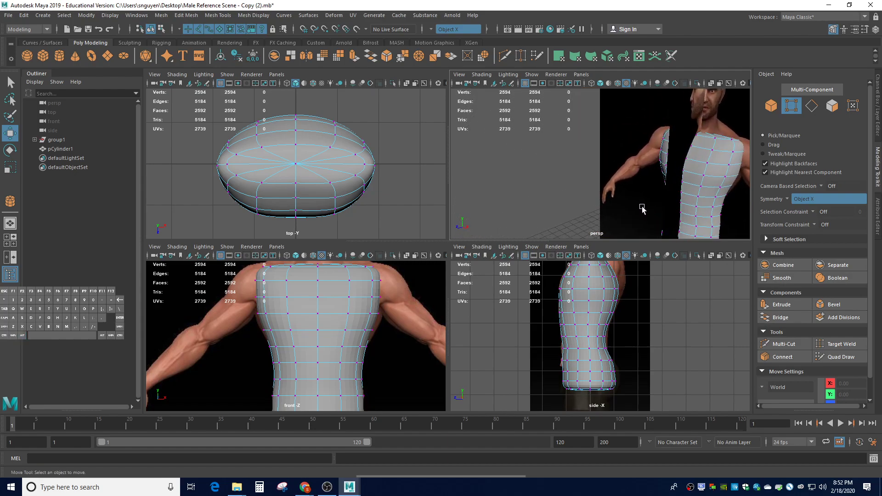
key("1")
left_click_drag(642, 209, 634, 184, "alt")
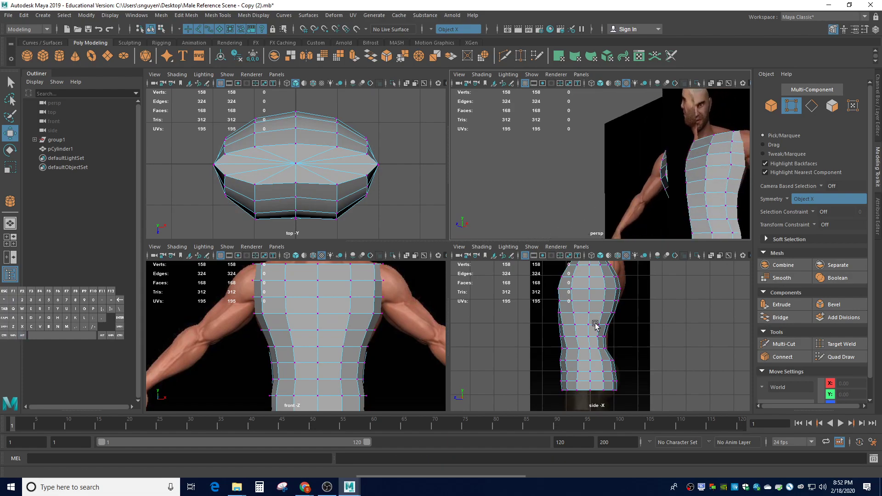
Select the back center vertex at Y 9.98 and push it back along Z to about -1.21.
scroll(592, 331, "up", 2)
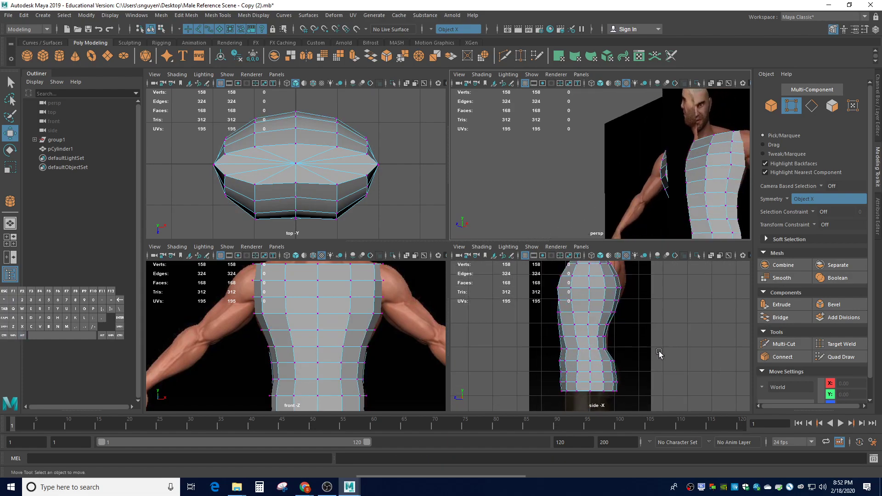
scroll(662, 355, "up", 1)
left_click(620, 383)
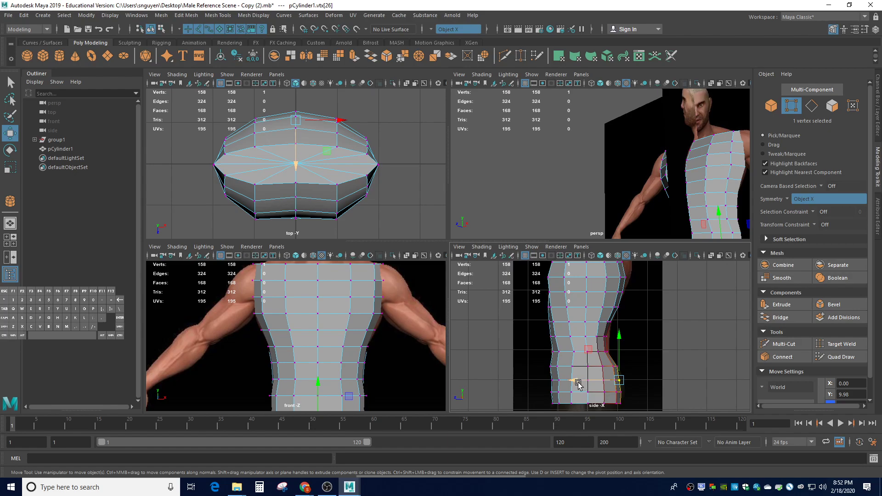
left_click_drag(579, 385, 582, 385)
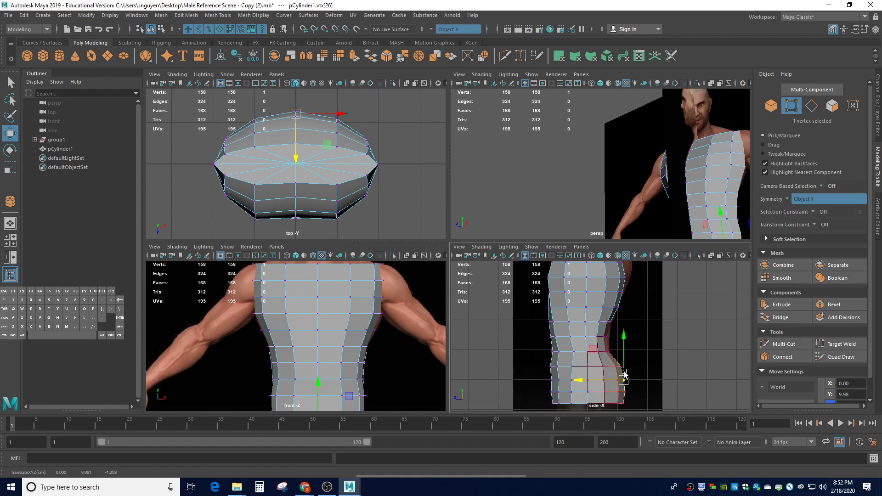
Pull the back center vertex at Y 9.98 forward along Z, and push the mirrored pair at X ±0.77 backward.
left_click_drag(703, 222, 625, 223, "alt")
left_click_drag(643, 237, 595, 215, "alt")
scroll(593, 213, "up", 3)
scroll(594, 214, "down", 4)
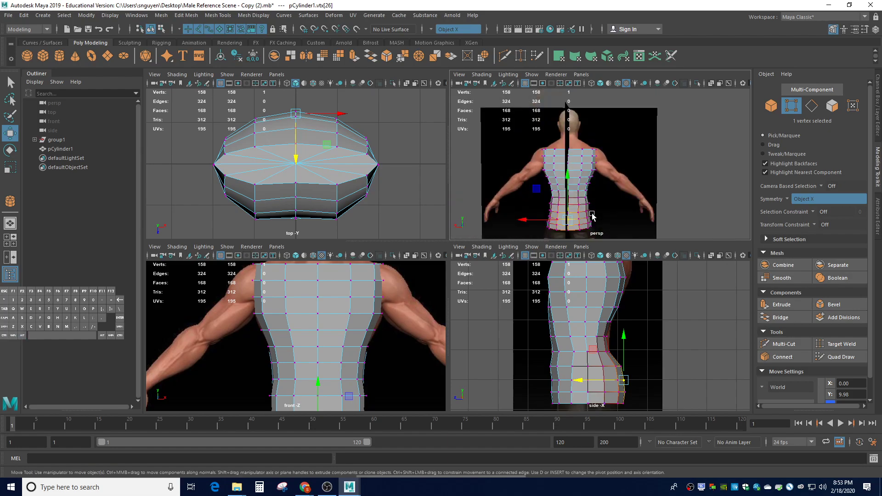
left_click_drag(586, 381, 580, 382)
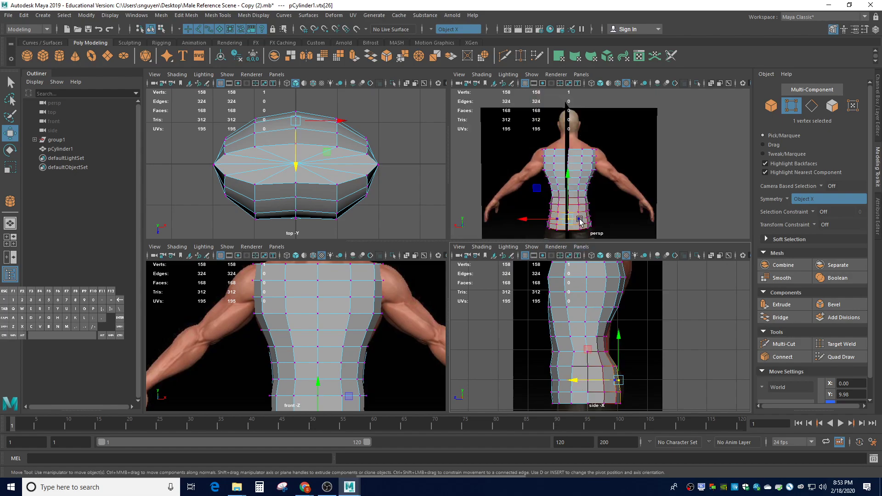
left_click(582, 217)
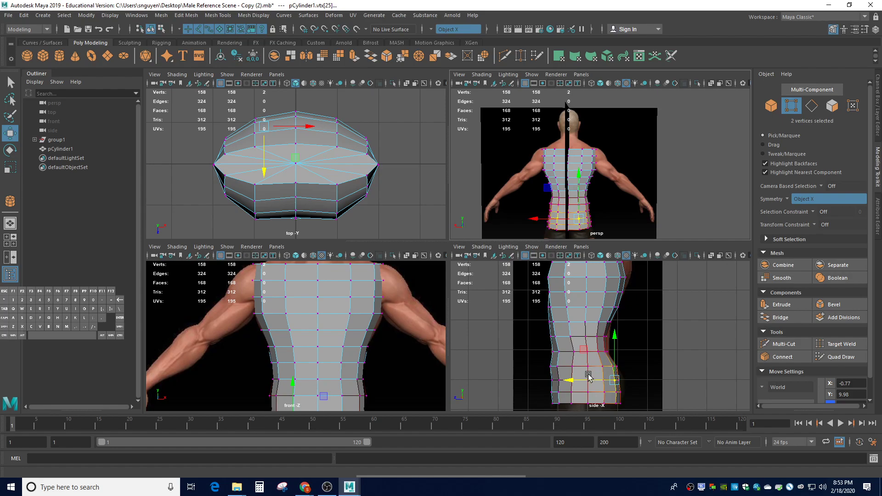
left_click_drag(576, 384, 579, 384)
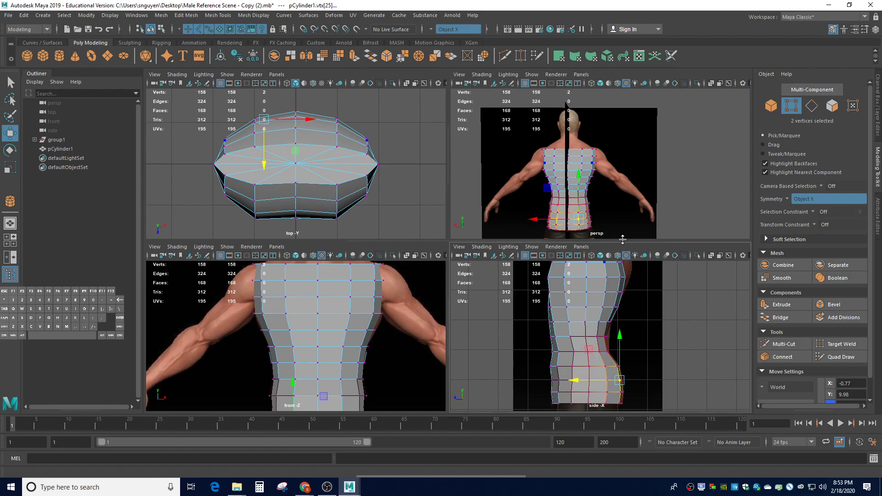
Examine the buttocks area from behind with the smooth preview, and return to the unsmoothed display.
left_click_drag(597, 220, 586, 201, "alt")
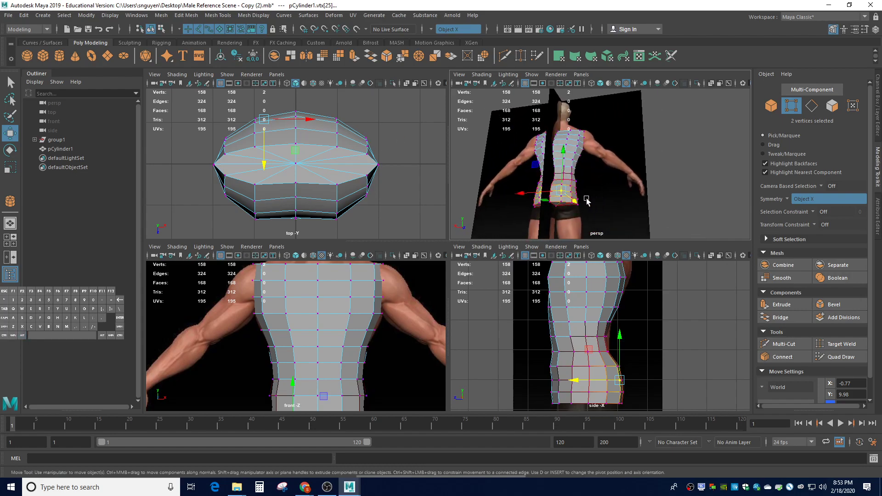
scroll(578, 200, "up", 3)
scroll(533, 201, "up", 3)
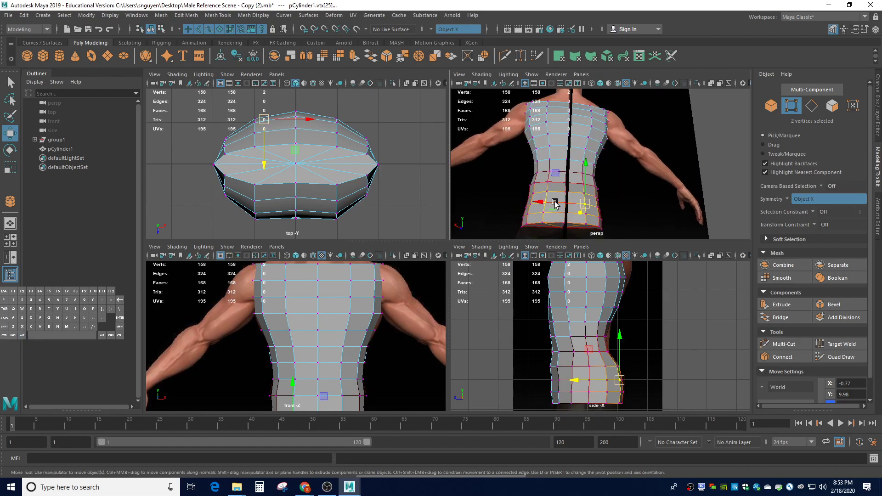
key("3")
mouse_move(546, 197)
left_mouse_down("alt")
mouse_move(595, 205)
mouse_move(541, 192)
left_mouse_up("alt")
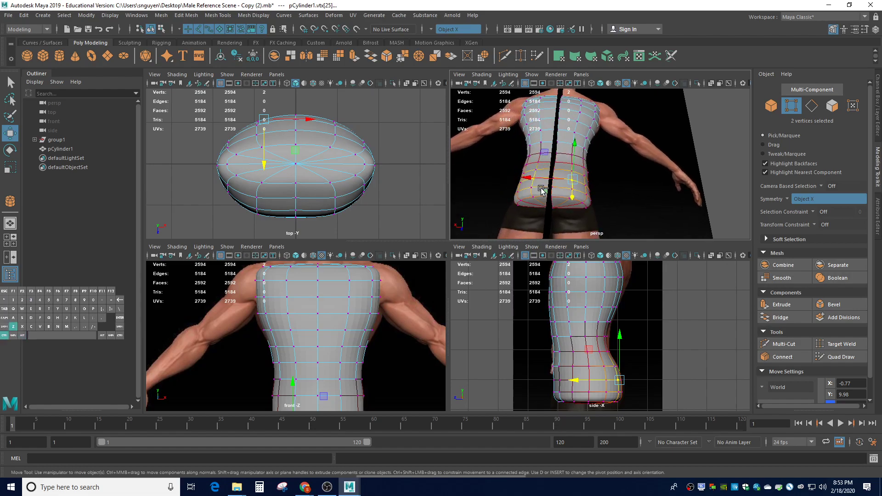
key("ctrl+z")
key("1")
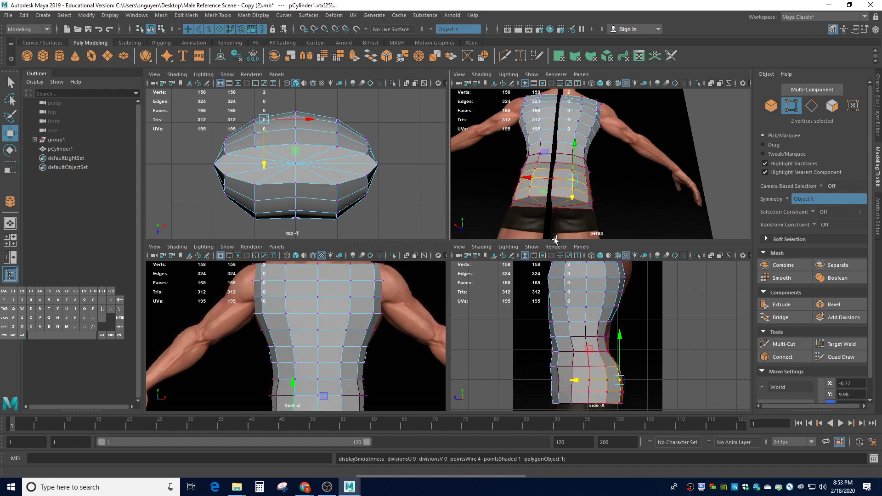
Reduce the soft selection falloff and pull the back center vertex at Y 9.98 forward along Z.
left_click(550, 178)
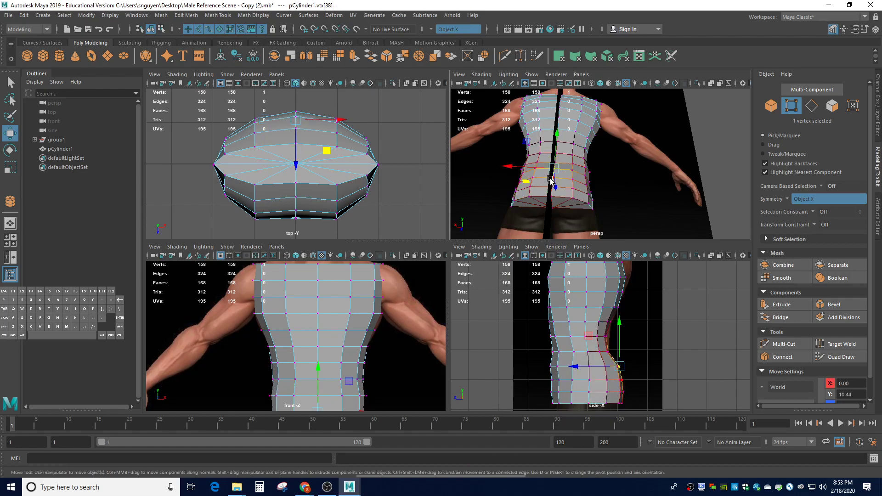
key("Down")
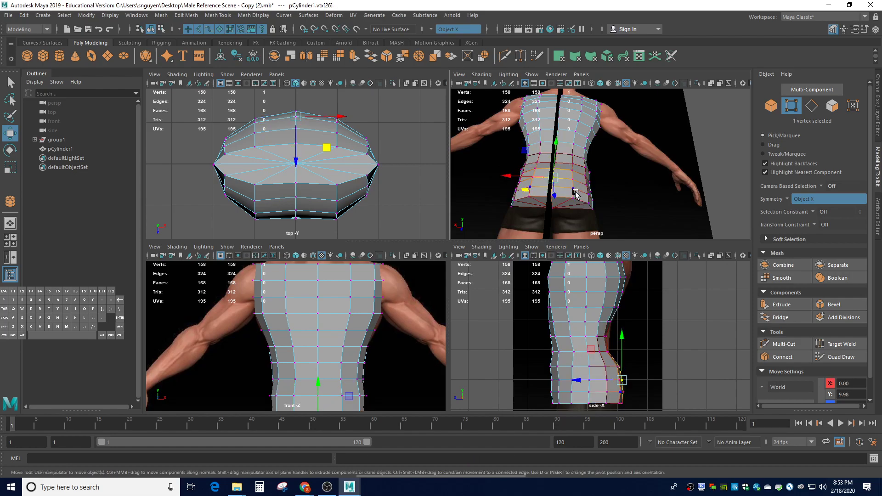
mouse_move(553, 181)
left_mouse_down()
mouse_move(563, 179)
mouse_move(515, 166)
left_mouse_up()
left_click_drag(589, 384, 585, 381)
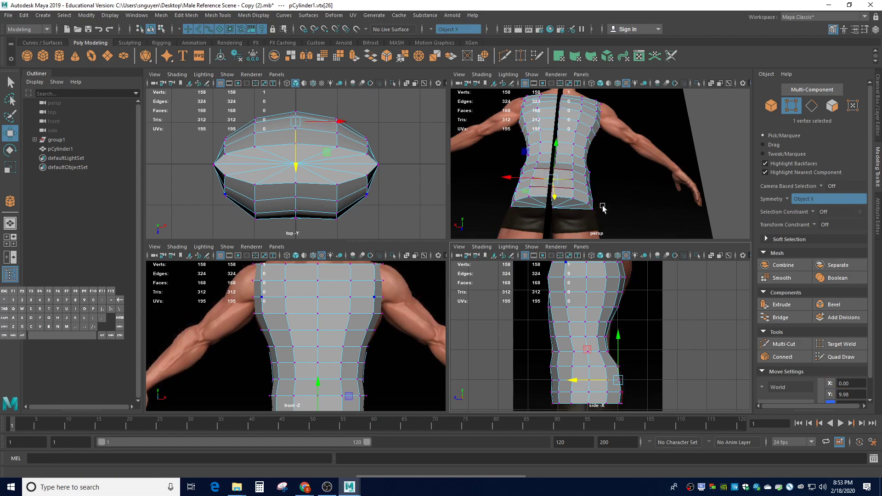
Adjust the falloff, push the mirrored back vertex pair at X ±0.77, Y 9.98 backward along Z, and preview the torso smoothed.
left_click(571, 178)
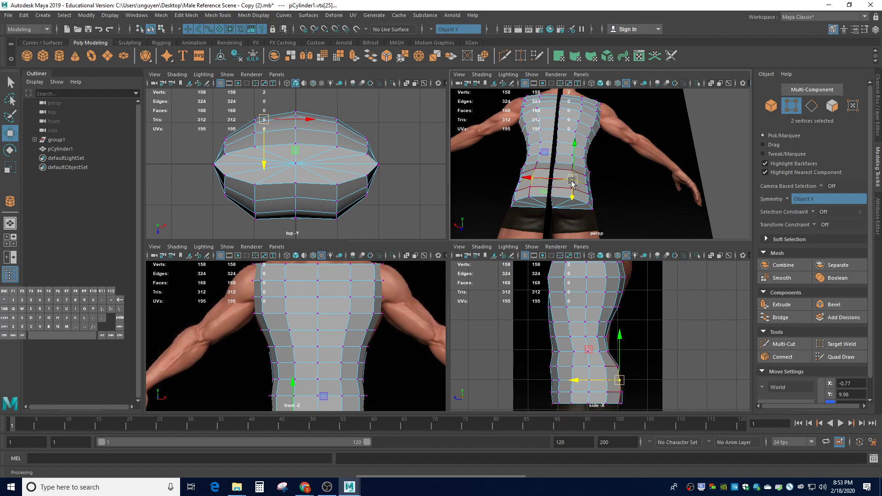
left_click_drag(573, 181, 588, 192)
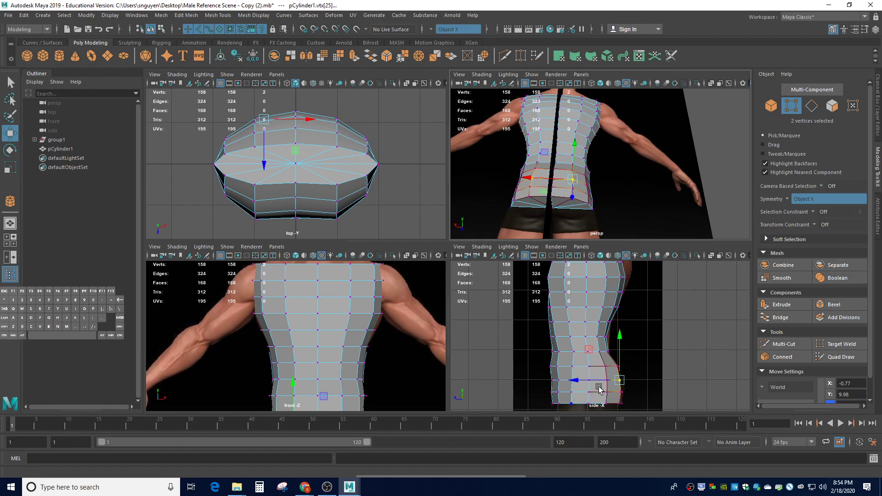
left_click_drag(590, 384, 592, 383)
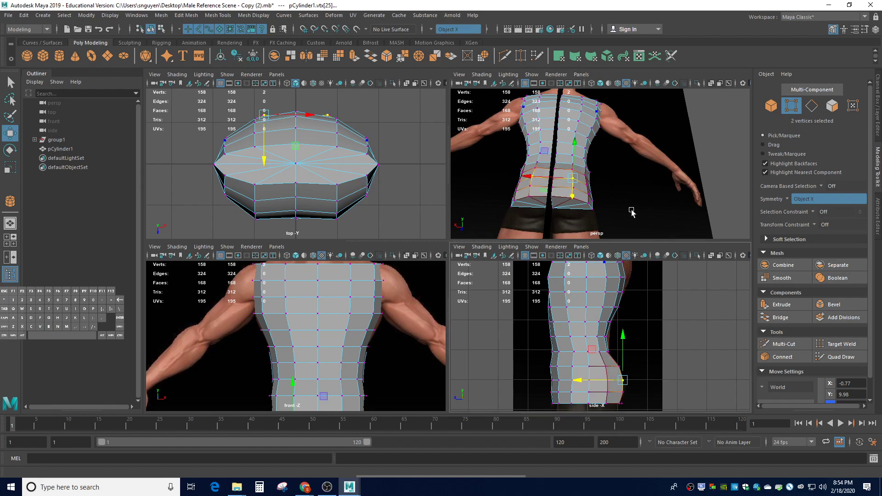
key("3")
mouse_move(632, 211)
left_mouse_down("alt")
mouse_move(608, 189)
mouse_move(643, 198)
mouse_move(638, 224)
mouse_move(655, 224)
mouse_move(636, 210)
left_mouse_up("alt")
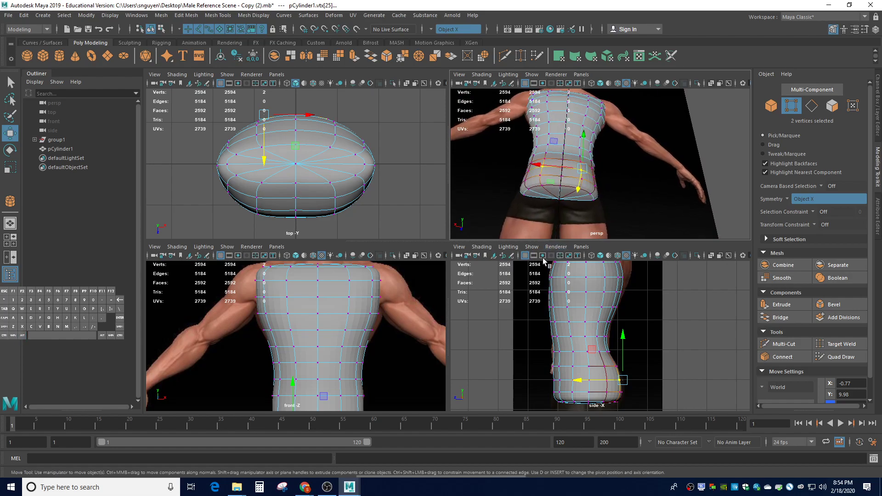
Select the back center vertex at Y 9.58, reduce the soft selection falloff, and pull it forward to about Z -0.90.
key("alt")
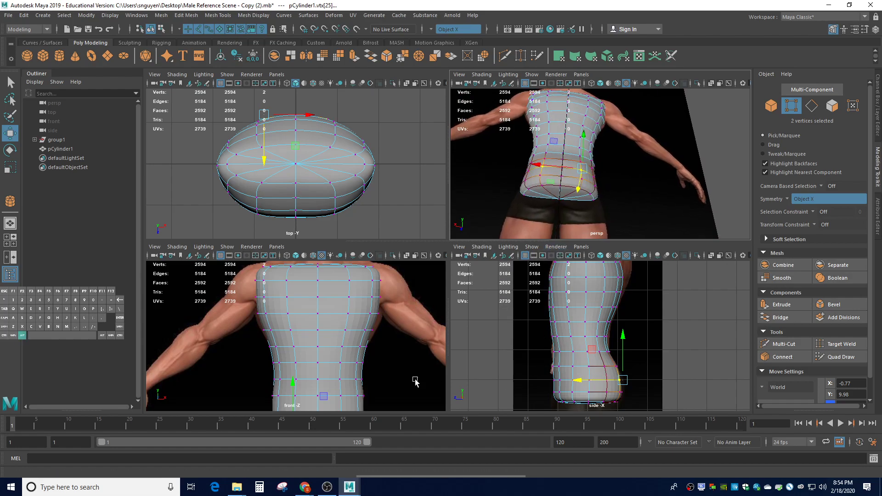
left_click(362, 382, "alt")
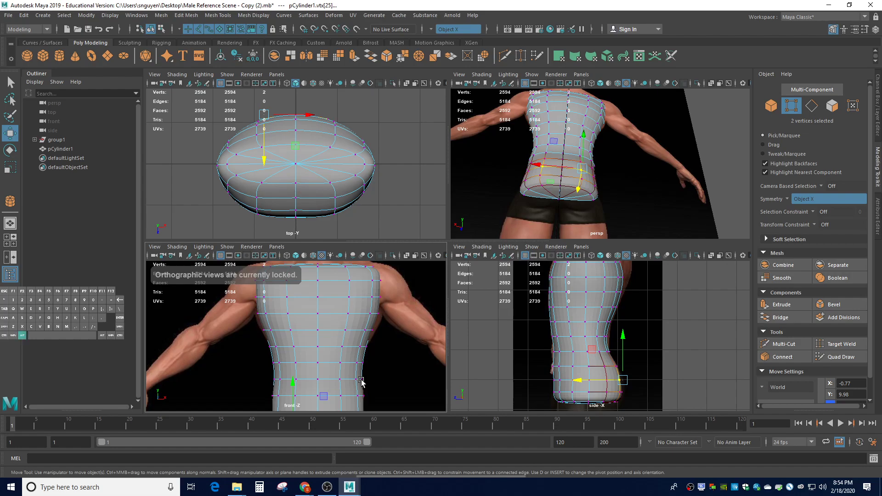
middle_click_drag(361, 382, 377, 314, "alt")
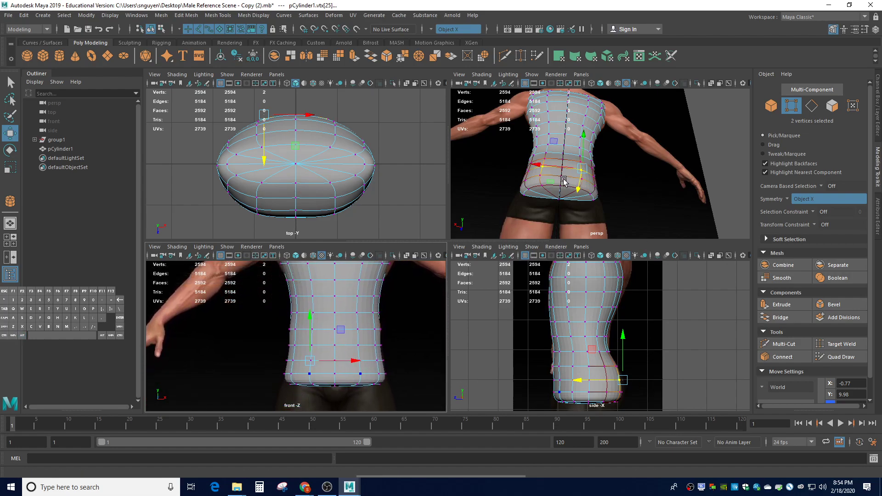
left_click(578, 193)
left_click(560, 175)
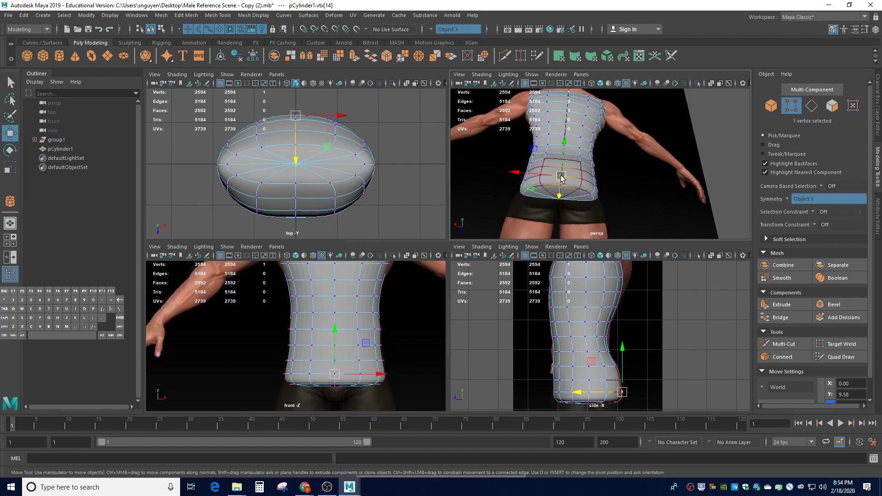
key("b")
left_click_drag(561, 178, 545, 172)
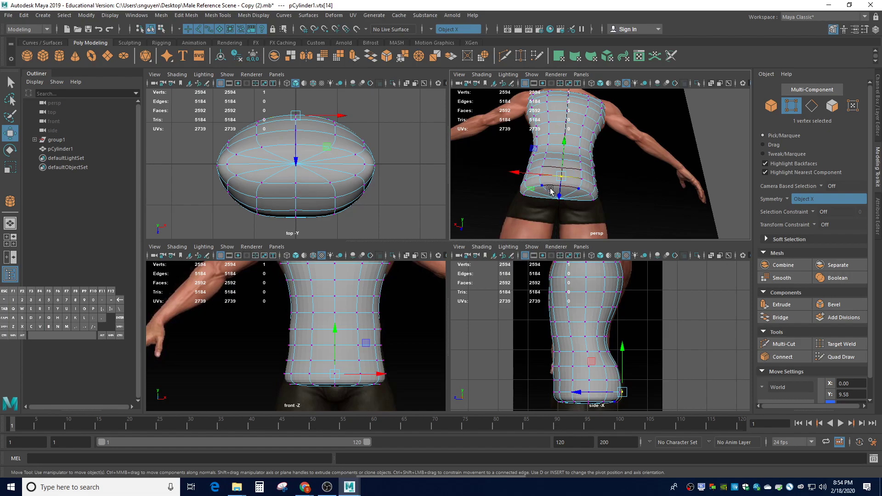
left_click(580, 398)
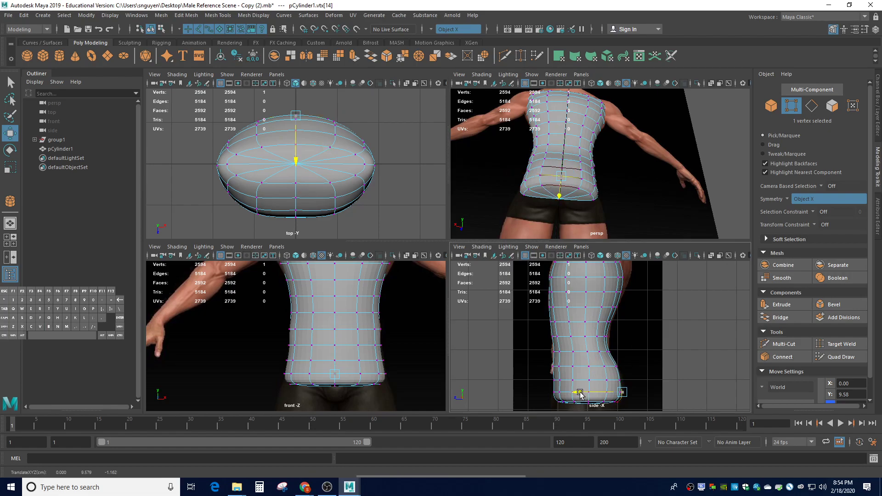
left_click_drag(576, 395, 573, 394)
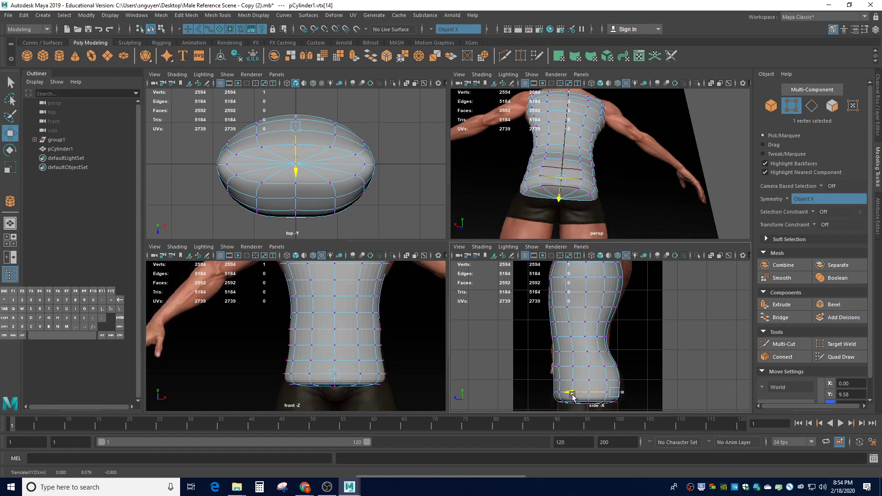
Pull the back center vertex at Y 9.98 forward along Z to about -0.86, and clear the selection.
left_click(560, 172)
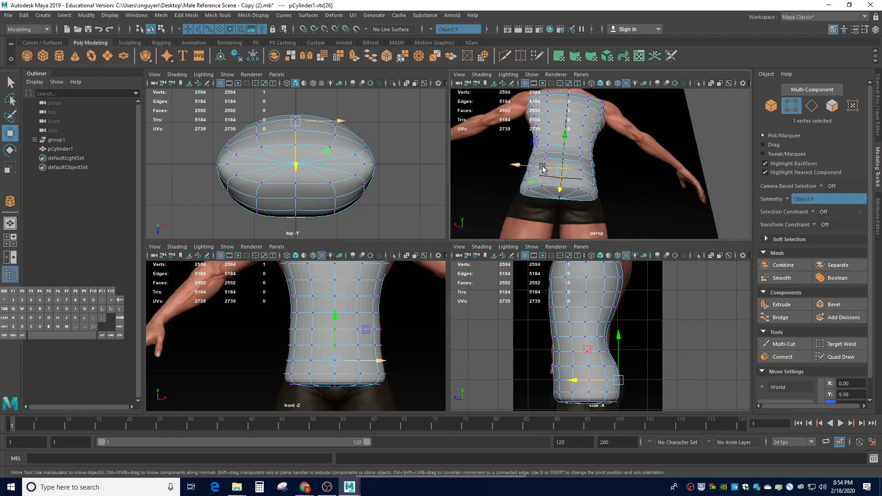
left_click_drag(593, 383, 590, 383)
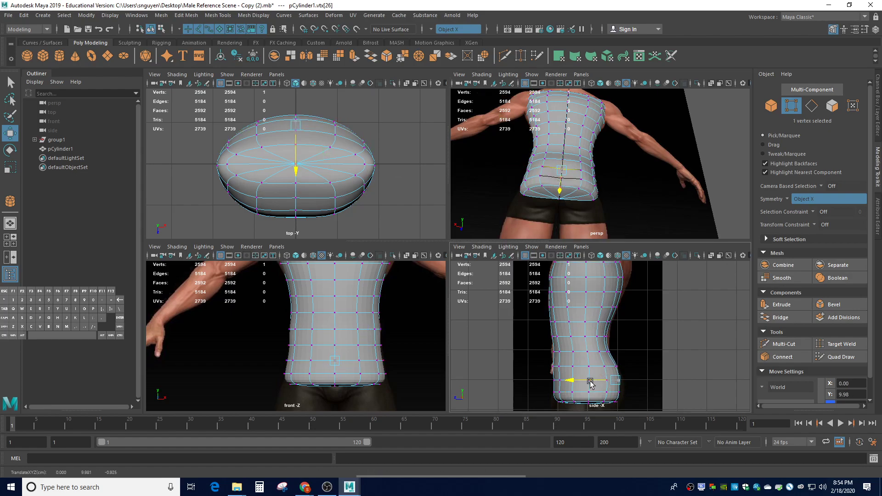
left_click(584, 202)
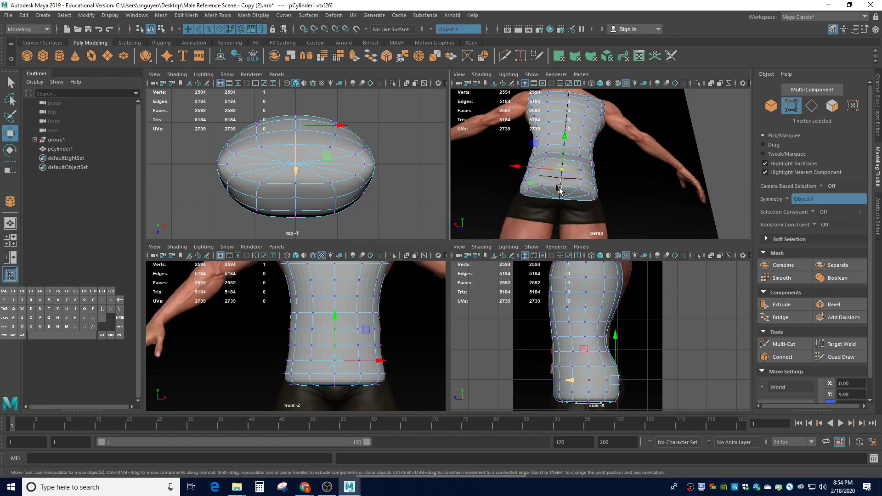
left_click_drag(593, 383, 591, 383)
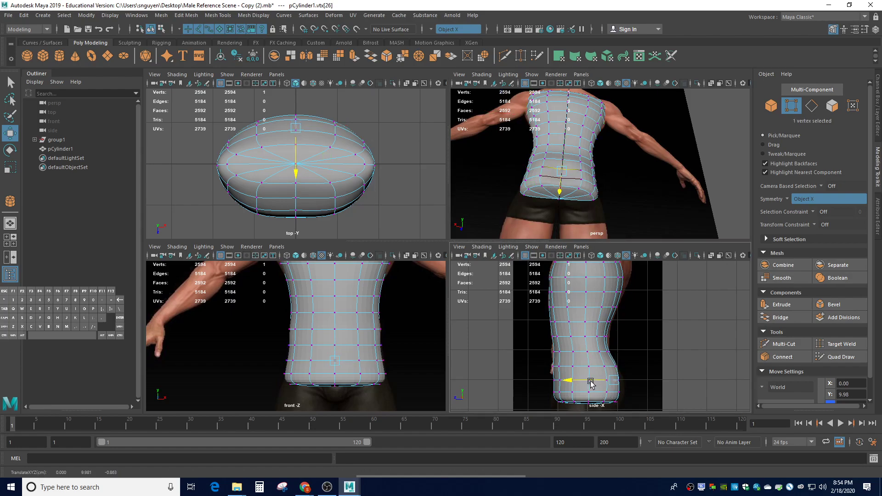
left_click(687, 375)
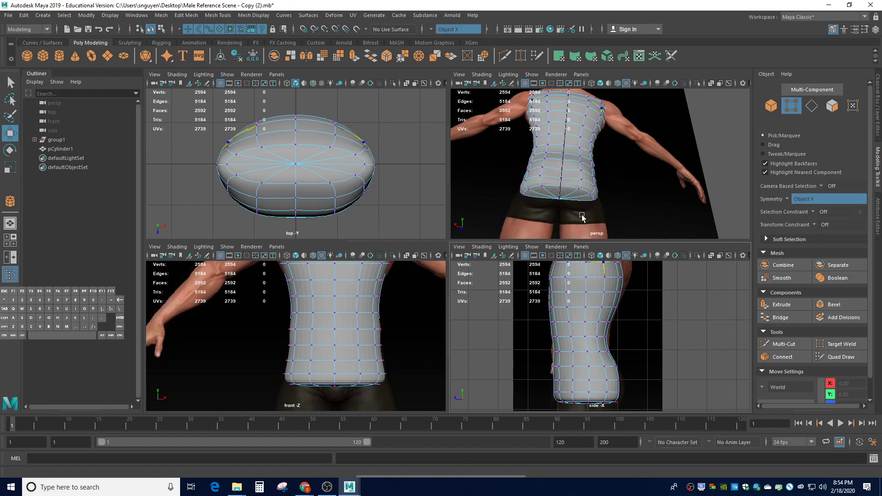
Pull the back center vertex at Y 10.44 forward along Z, above the buttocks, and clear the selection.
left_click(562, 160)
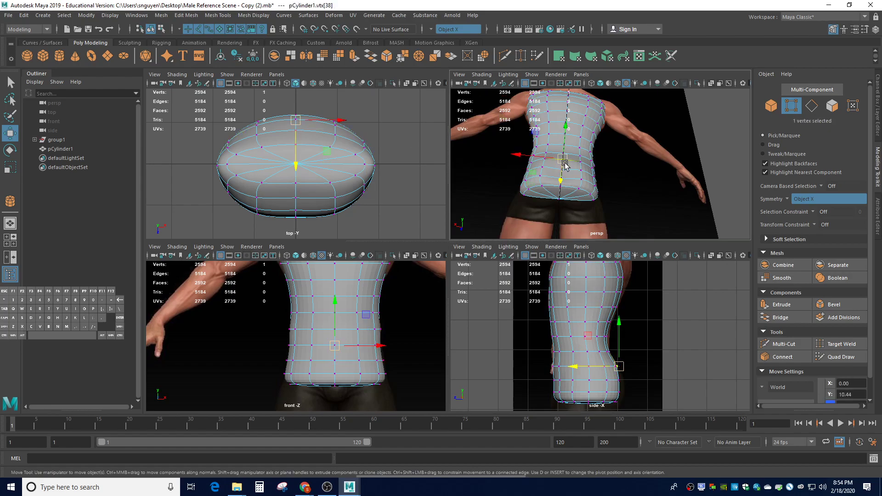
left_click(598, 368)
left_click_drag(598, 368, 595, 369)
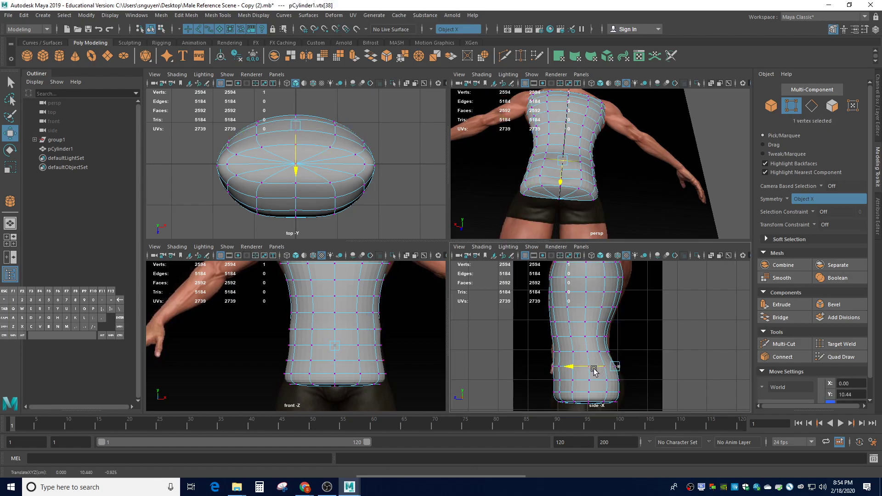
left_click(617, 195)
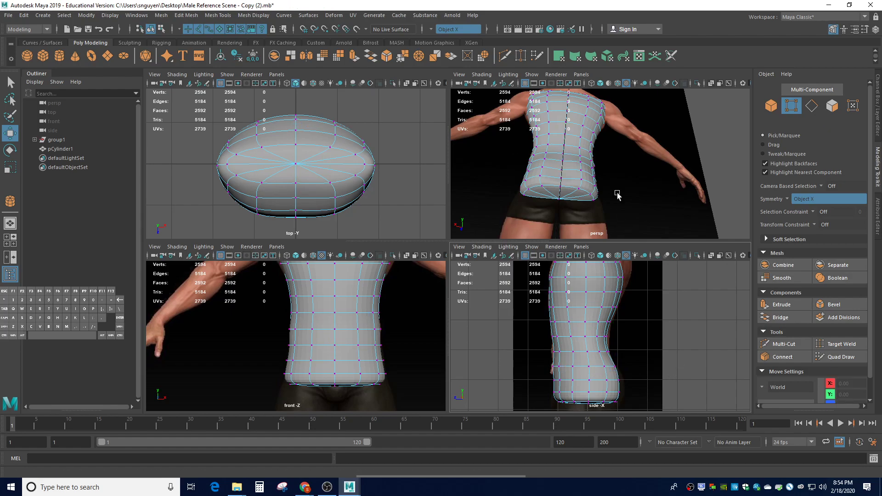
double_click(584, 179)
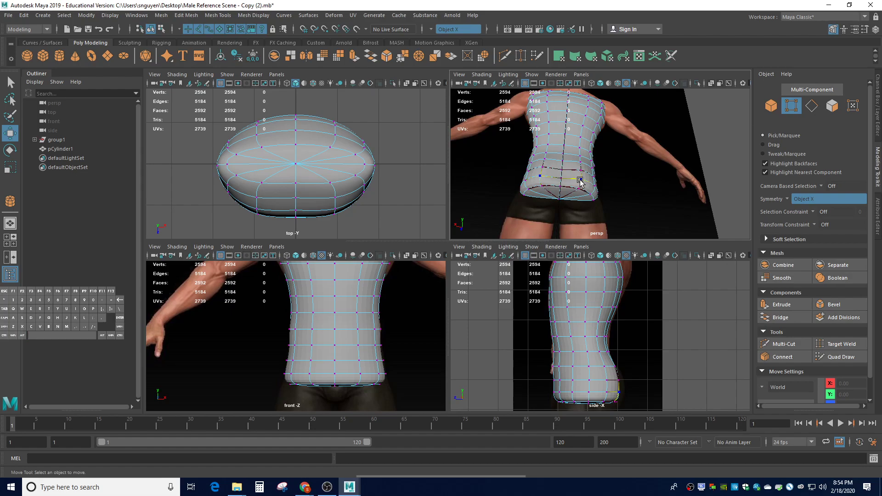
key("Delete")
left_click(565, 153)
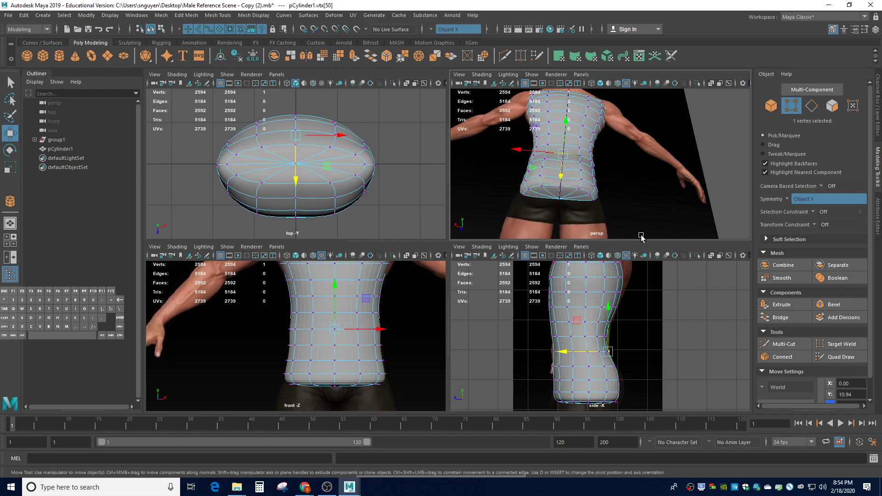
mouse_move(625, 208)
left_mouse_down("alt")
mouse_move(635, 233)
mouse_move(640, 217)
left_mouse_up("alt")
left_click(633, 354)
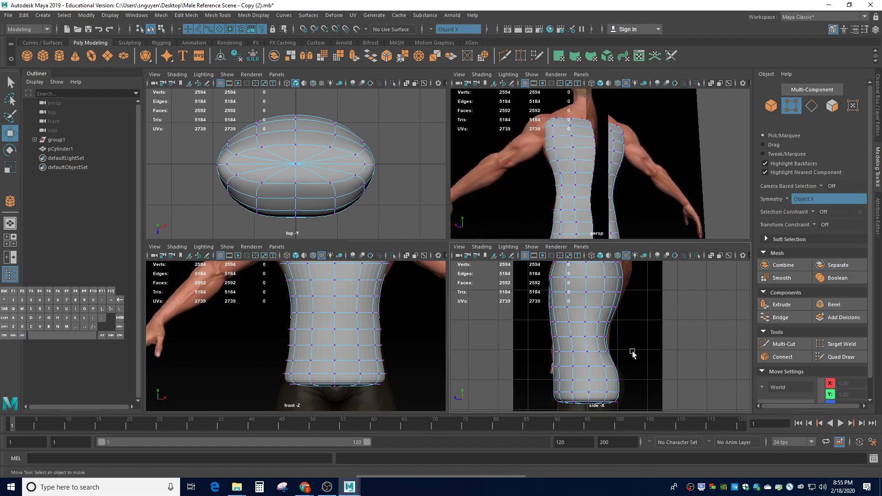
Adjust the soft selection falloff and push the lower-back center vertex at Y 11.44 backward to about Z -0.74.
left_click(607, 338)
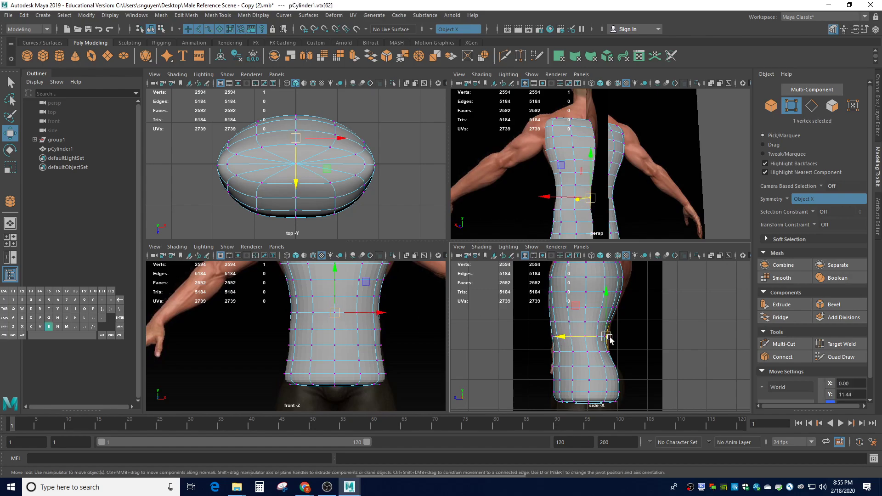
key("b")
left_click_drag(610, 340, 577, 338)
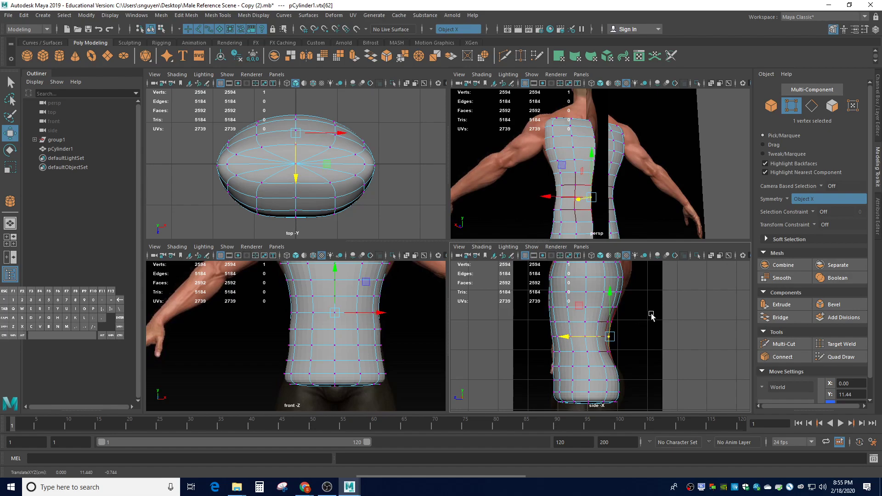
Widen the soft selection falloff around the upper-back center vertex at Y 13.94 and push it backward along Z toward the reference silhouette.
left_click_drag(662, 313, 662, 315, "alt")
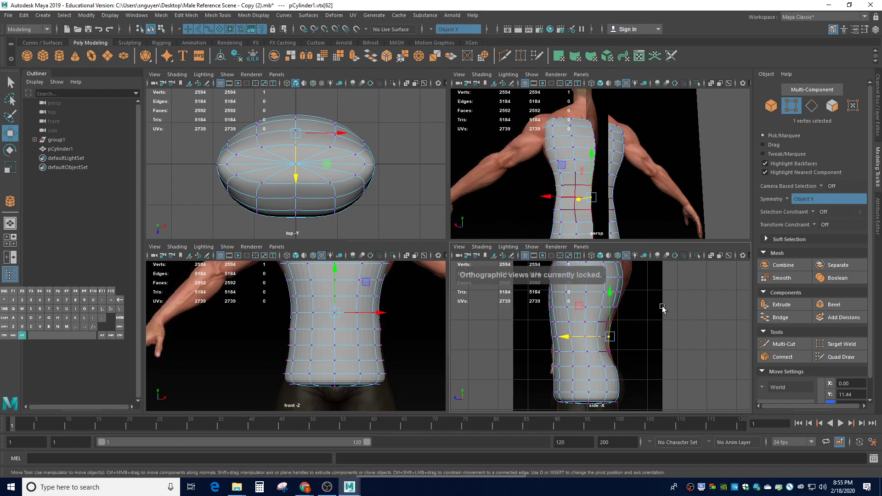
middle_click_drag(662, 316, 645, 373, "alt")
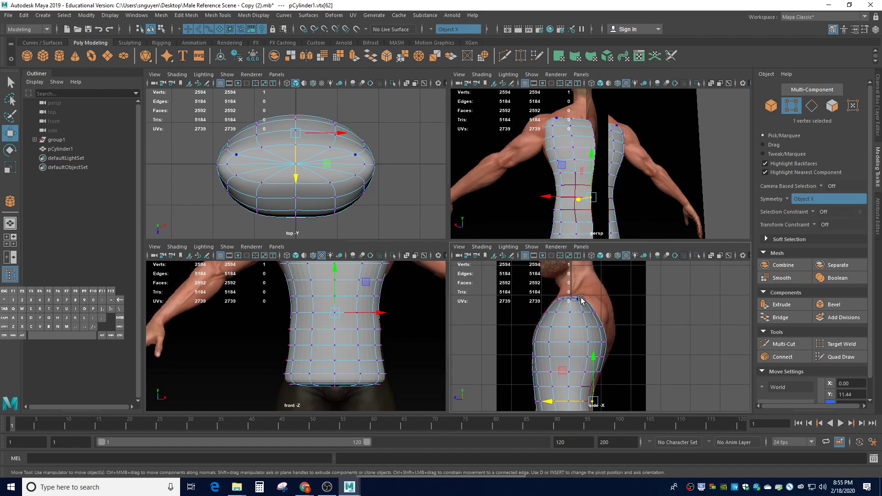
left_click(604, 330)
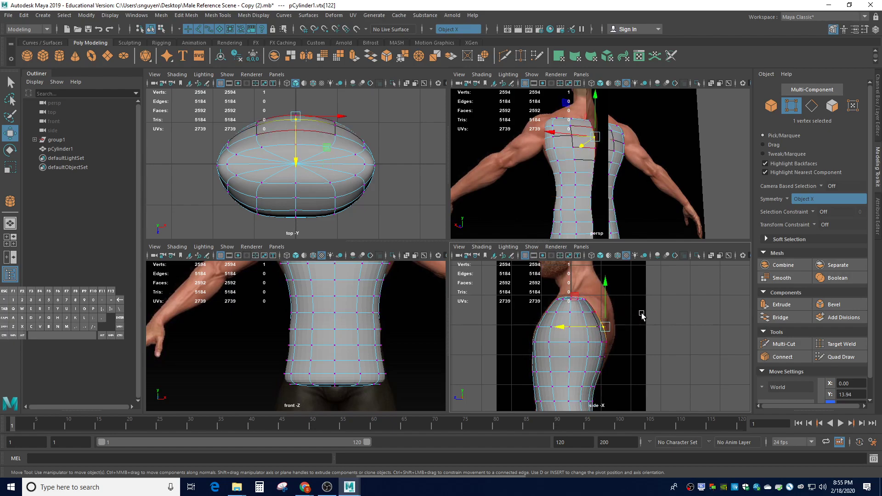
left_click(604, 331)
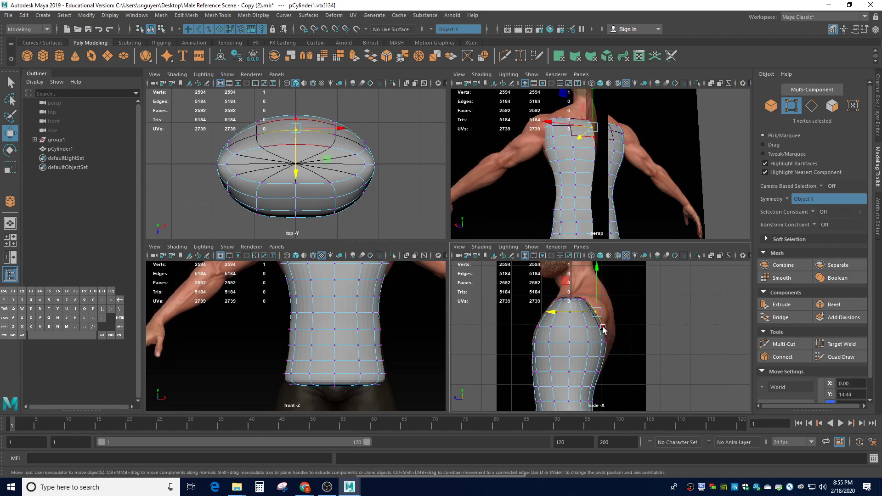
left_click(603, 329)
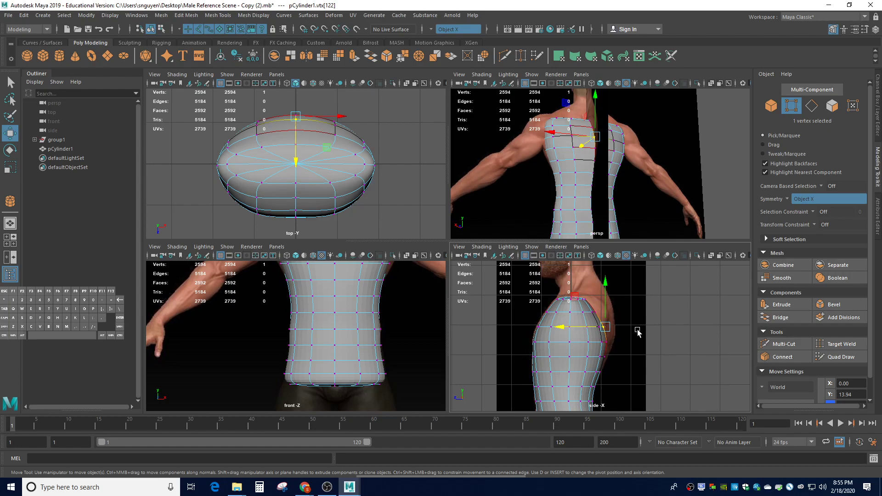
key("b")
middle_click_drag(604, 327, 629, 342)
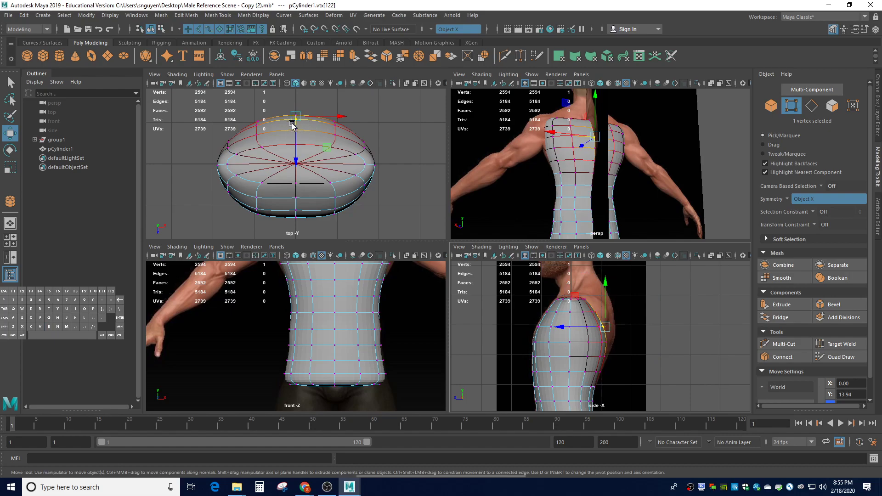
left_click(586, 327)
left_click_drag(582, 327, 586, 329)
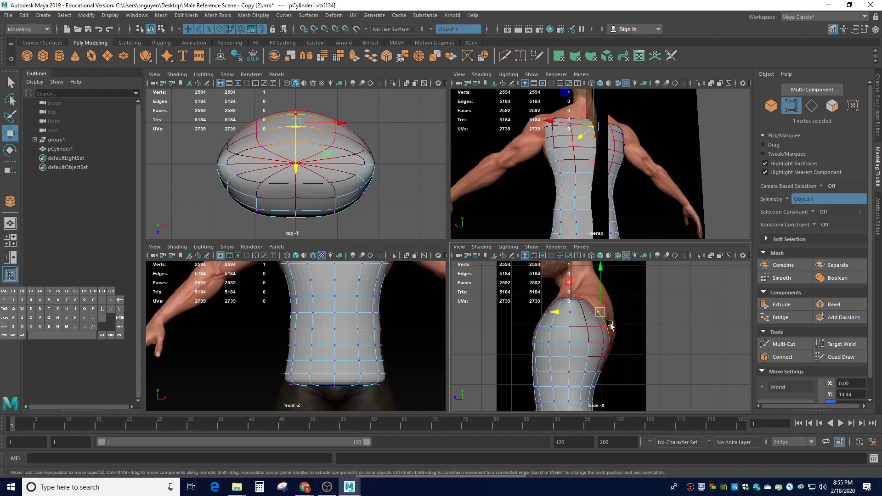
Push the upper-back center vertices at Y 14.44 and Y 14.94 backward to about Z -1.21 each.
left_click(593, 313)
left_click_drag(592, 313, 595, 315)
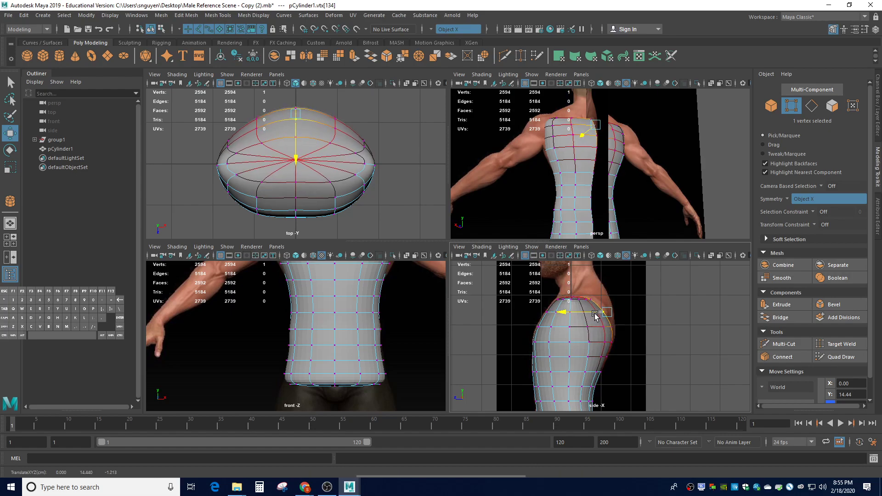
left_click(569, 297)
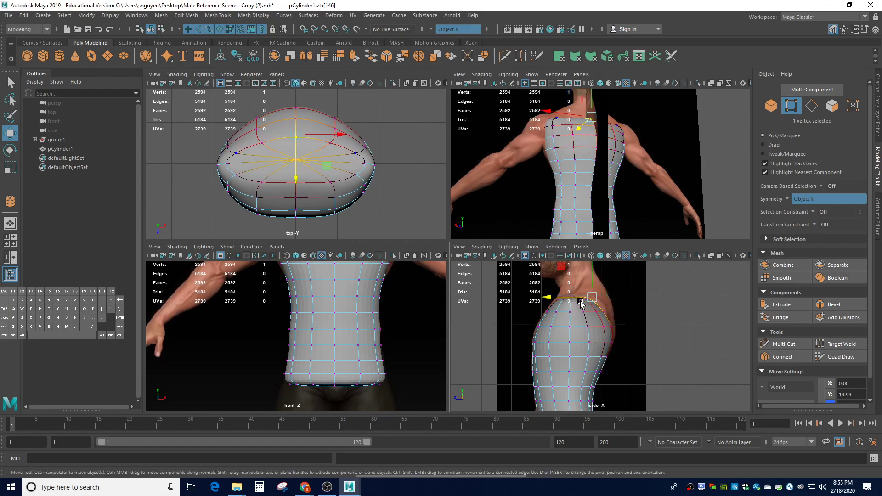
left_click_drag(569, 297, 583, 299)
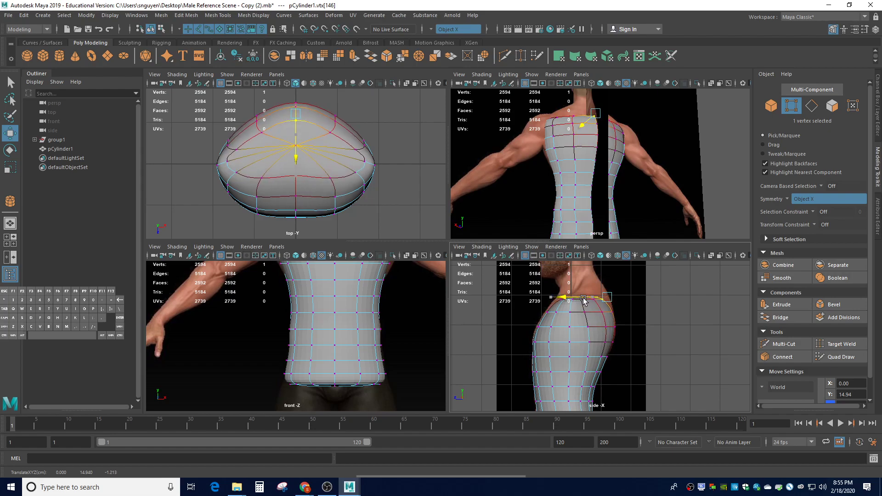
Fine-tune the upper-back center vertices at Y 14.44 and Y 14.94 alternately along Z, finishing by pulling the topmost one forward.
left_click(615, 315)
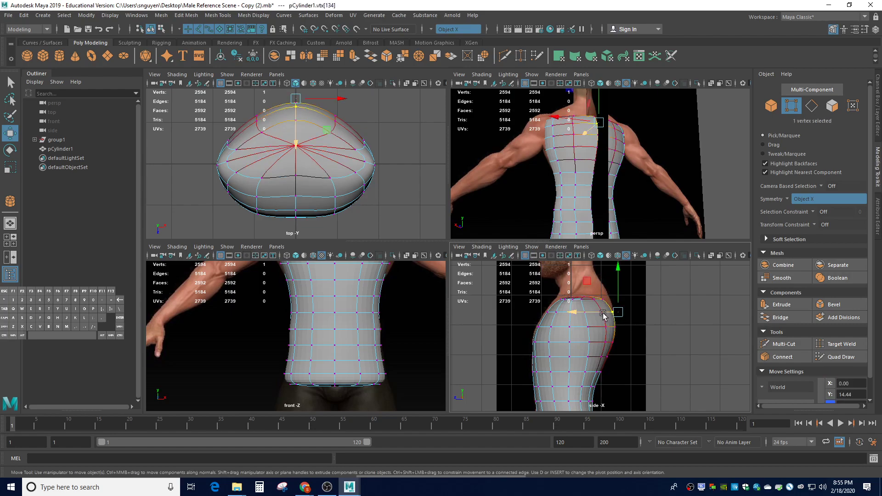
left_click(600, 300)
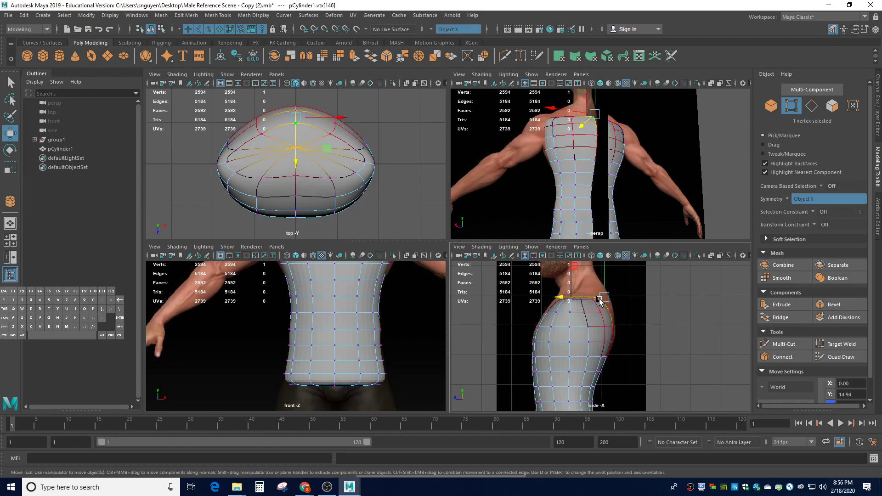
left_click_drag(583, 301, 610, 313)
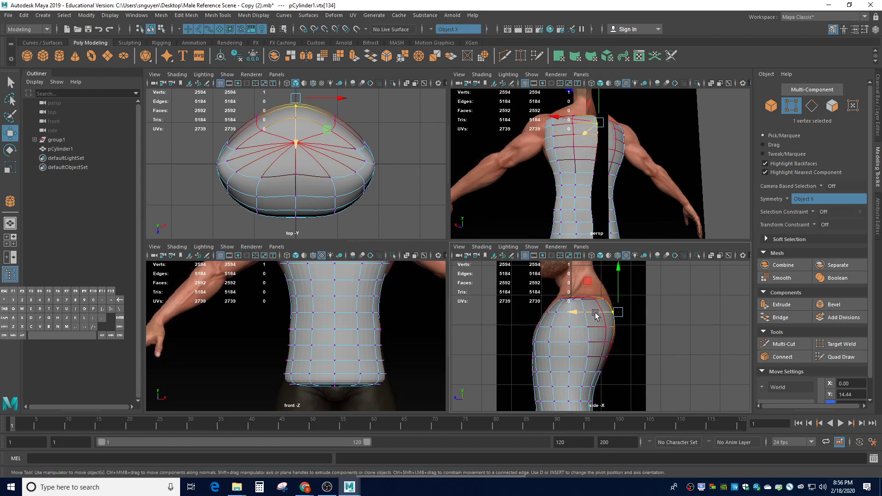
left_click(592, 312)
left_click(587, 301)
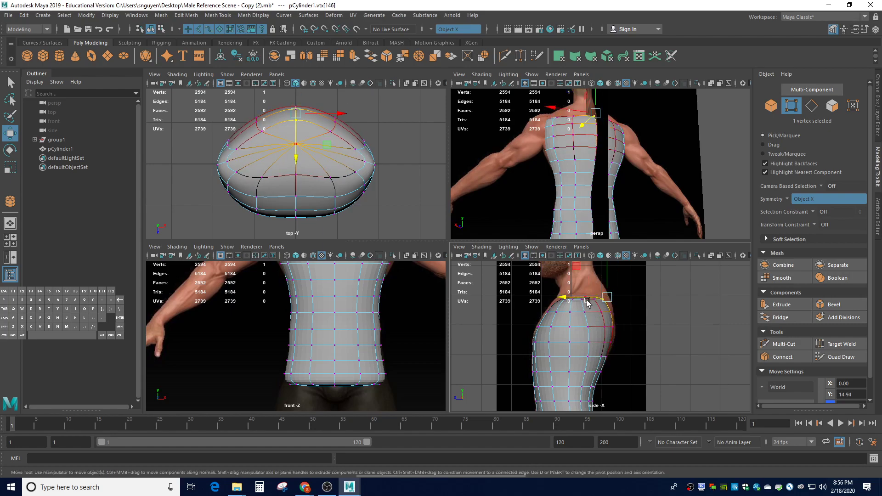
left_click_drag(585, 298, 579, 297)
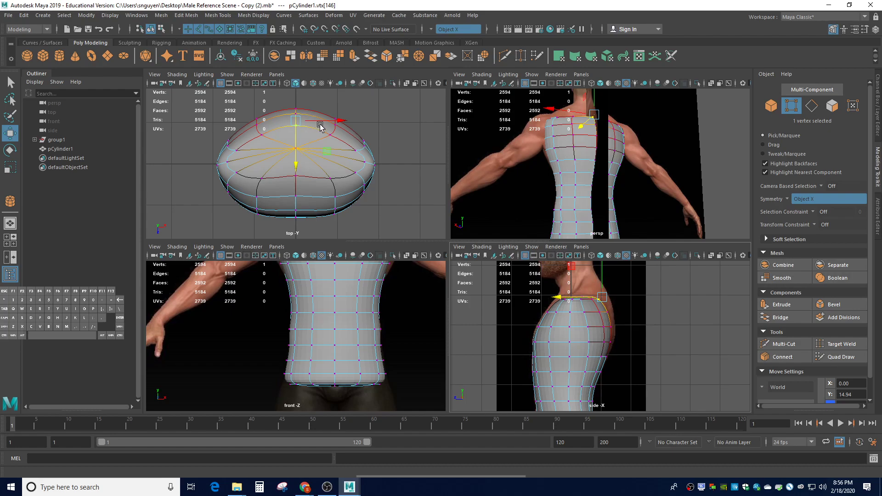
Push the mirrored vertex pairs beside the upper-back centerline at Y 13.94 and Y 14.44 backward to about Z -1.38 and -1.39.
left_click(328, 109)
left_click(334, 120)
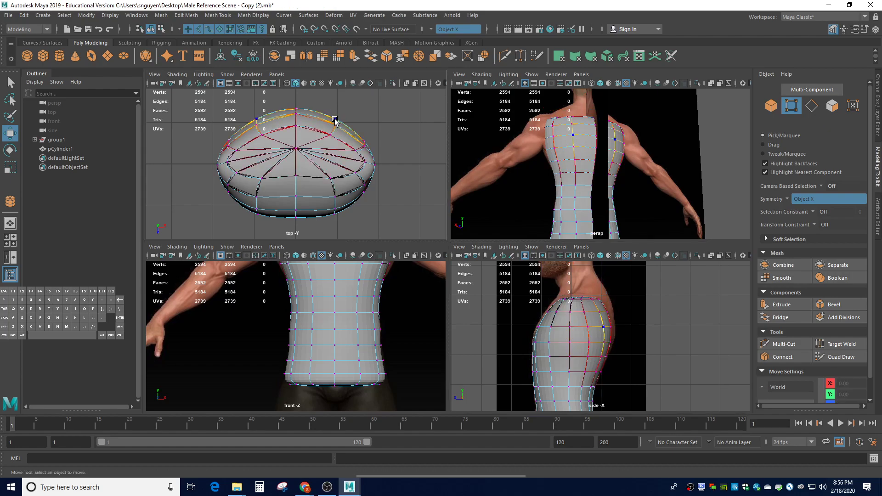
left_click_drag(579, 333, 580, 329)
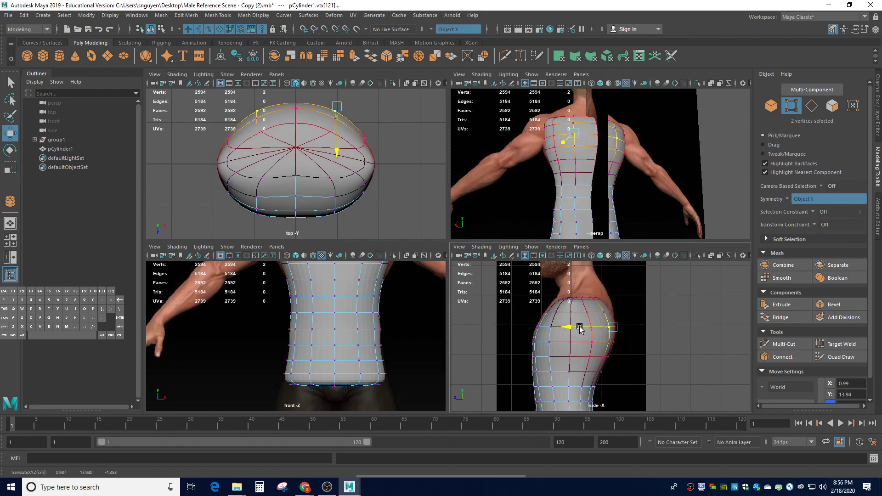
left_click(652, 313)
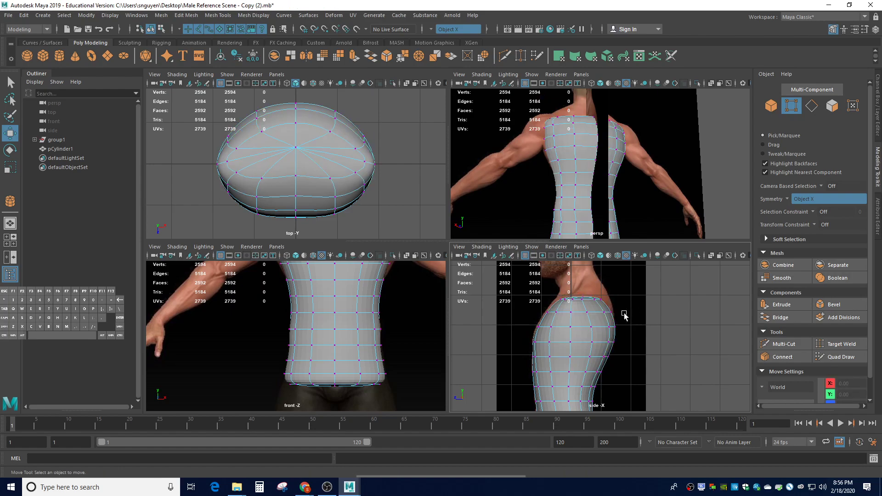
left_click(337, 115)
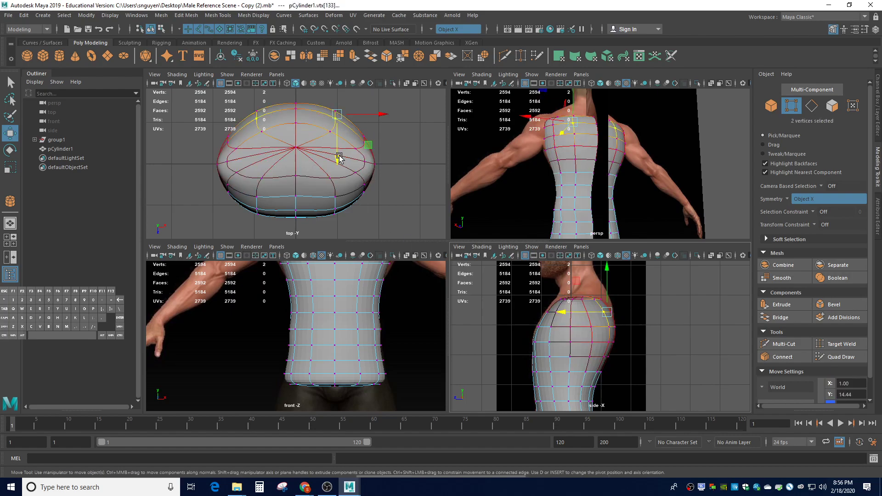
left_click_drag(562, 312, 569, 314)
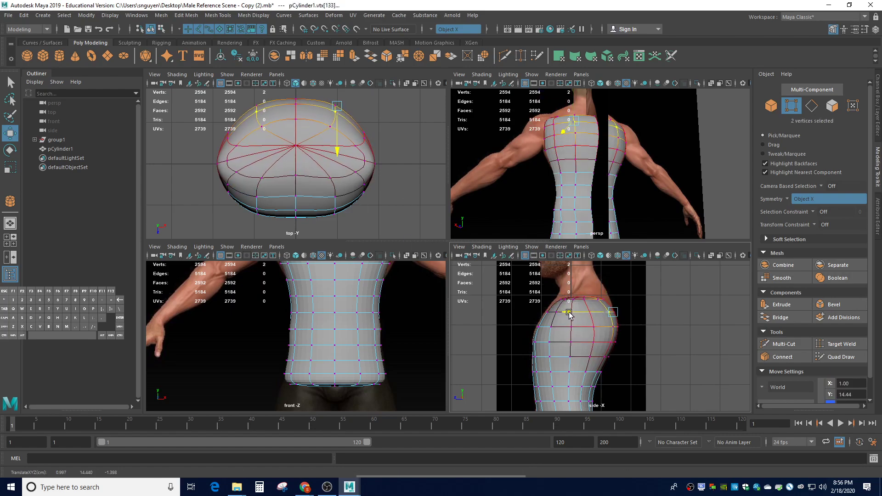
Narrow the soft selection falloff around the upper-back center vertex at Y 13.94 and pull it forward to form the spine groove.
left_click(297, 100)
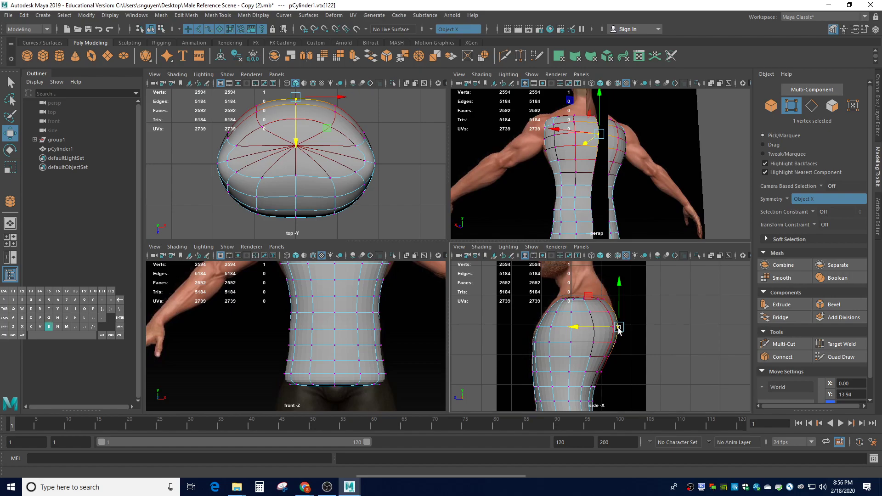
key("b")
left_click_drag(619, 329, 572, 329)
Push the mirrored upper-back vertex pairs at Y 13.94 and Y 14.44 backward to about Z -1.69 and -1.58.
left_click_drag(350, 133, 328, 99)
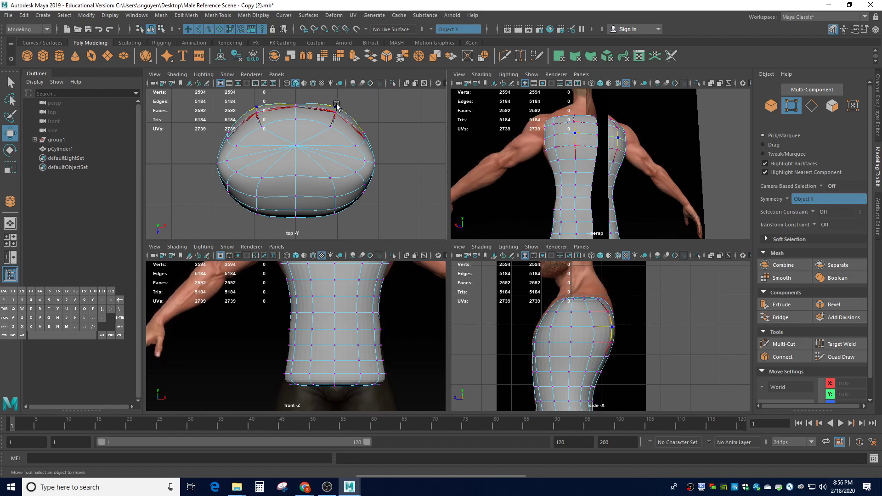
left_click_drag(584, 330, 589, 329)
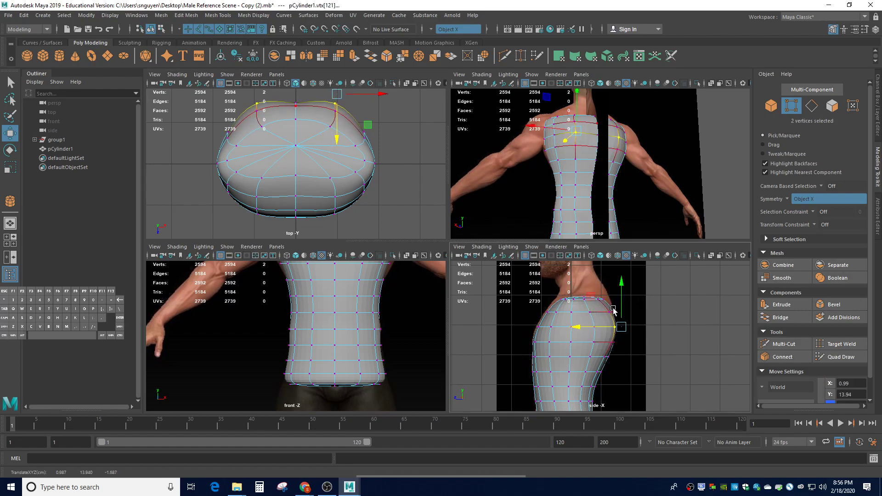
left_click(330, 115)
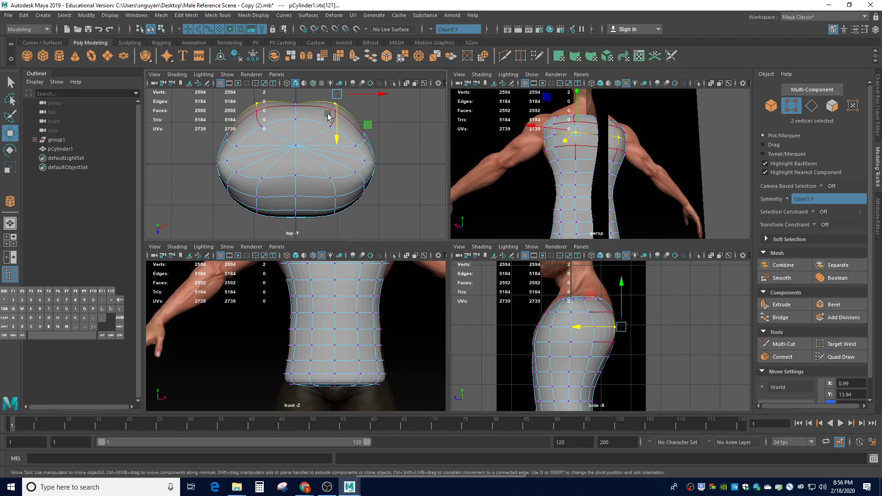
left_click(330, 115)
left_click_drag(569, 310, 574, 313)
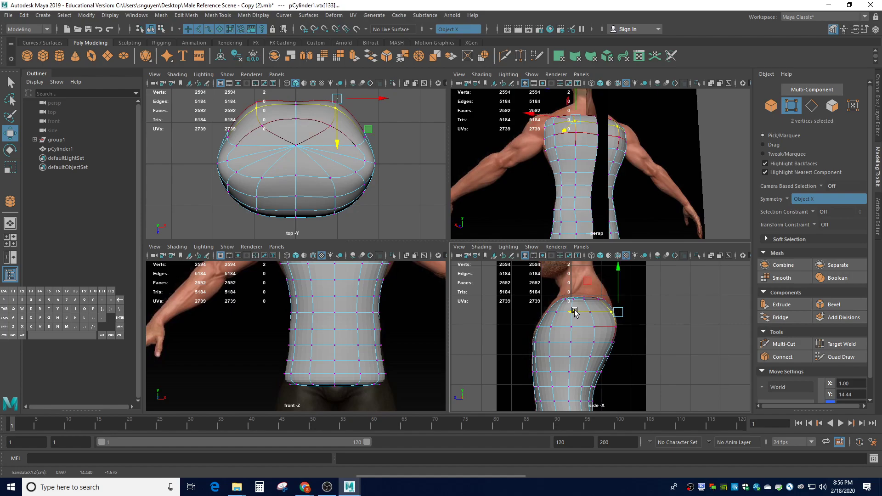
left_click(639, 297)
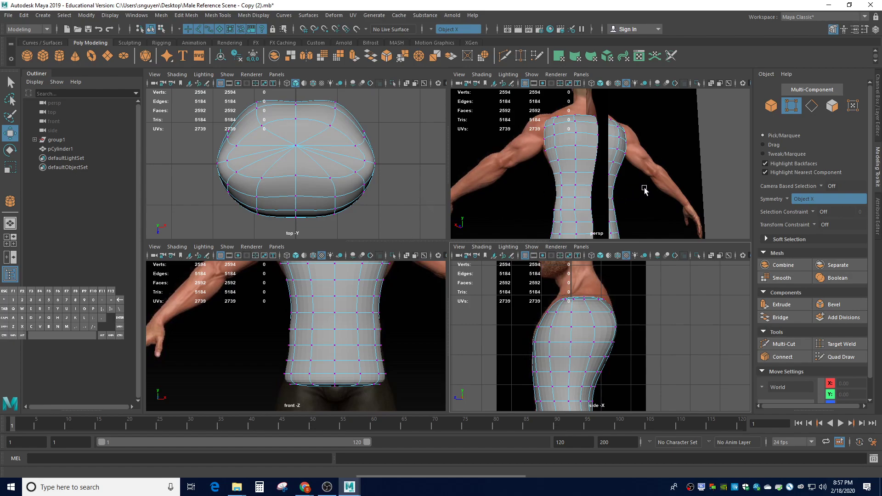
Raise only the center vertex of the torso's top cap to about Y 16.36, separating it from the surrounding ring.
middle_click_drag(528, 350, 529, 377, "alt")
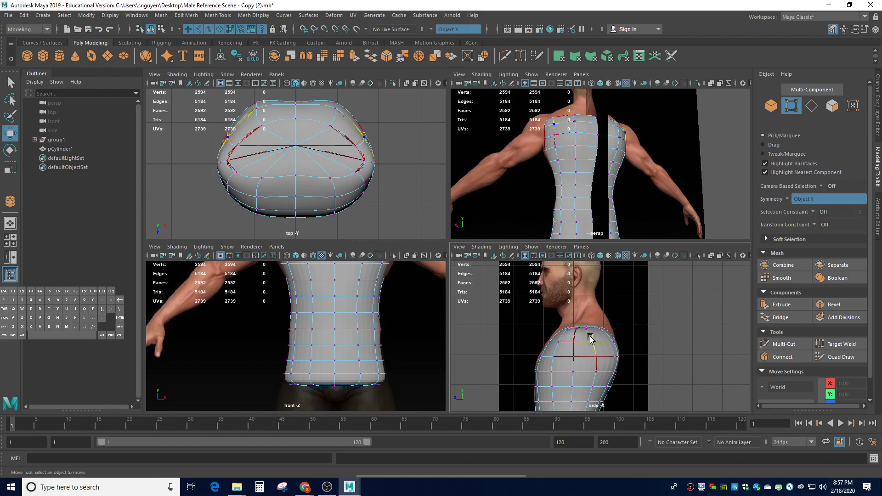
left_click_drag(621, 334, 554, 324)
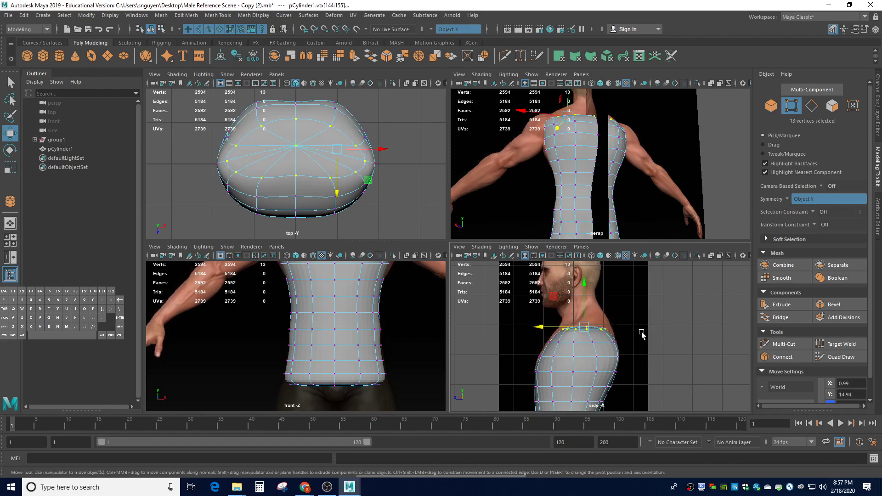
left_click(636, 331)
left_click(587, 327)
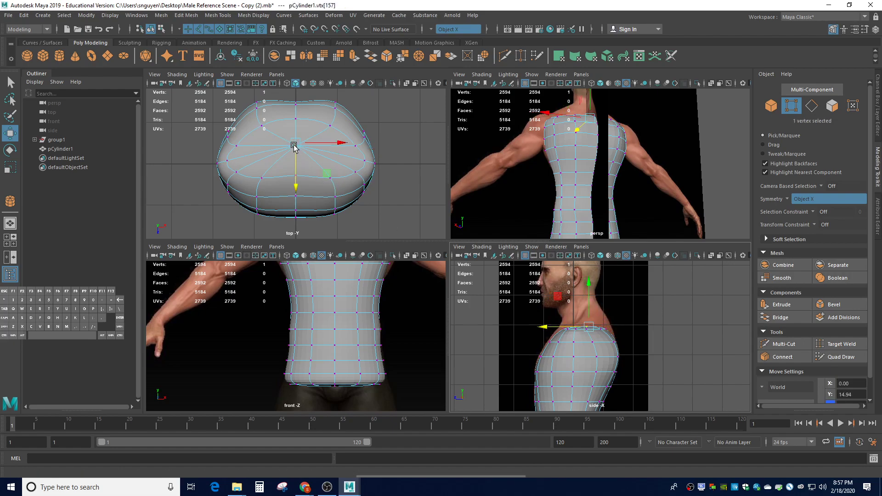
left_click_drag(588, 291, 592, 258)
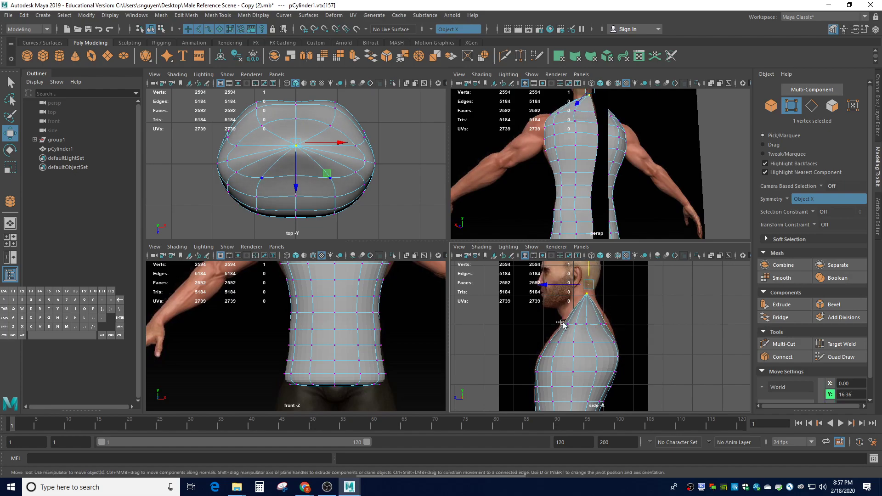
Select the ring of 12 vertices around the torso's top cap and scale it outward slightly in all directions.
left_click_drag(557, 319, 616, 339)
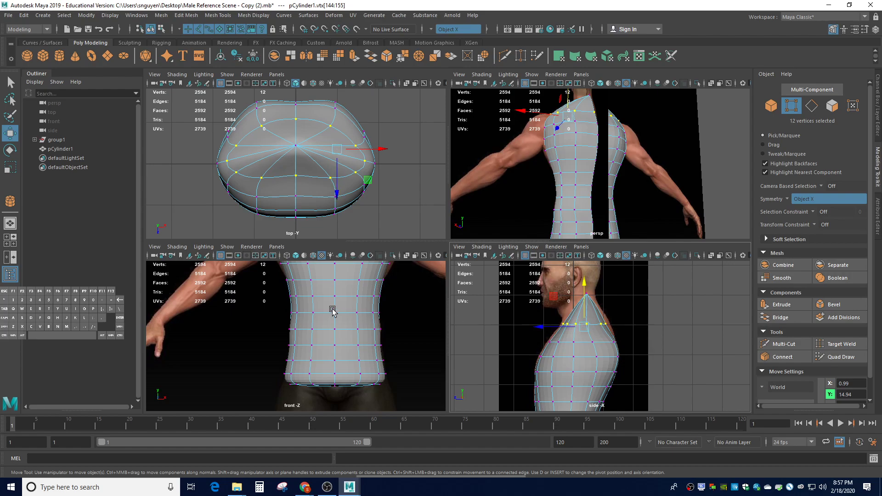
key("f")
scroll(325, 305, "down", 3)
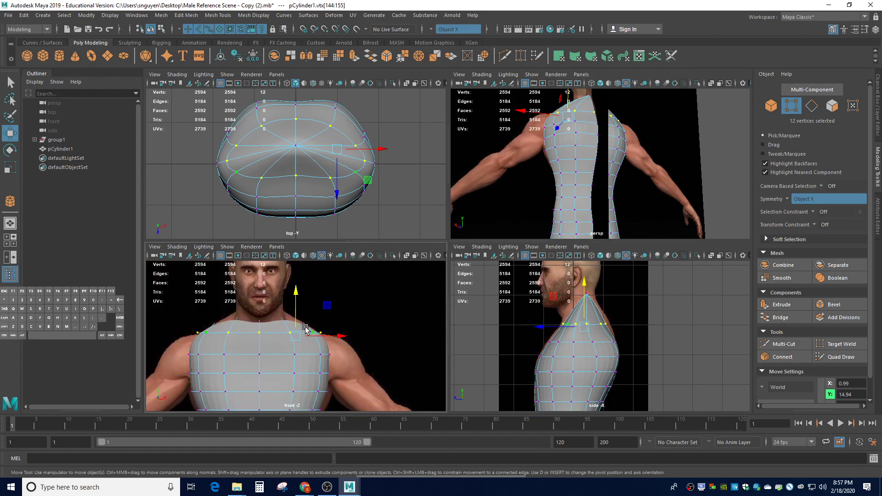
key("f")
scroll(570, 341, "down", 5)
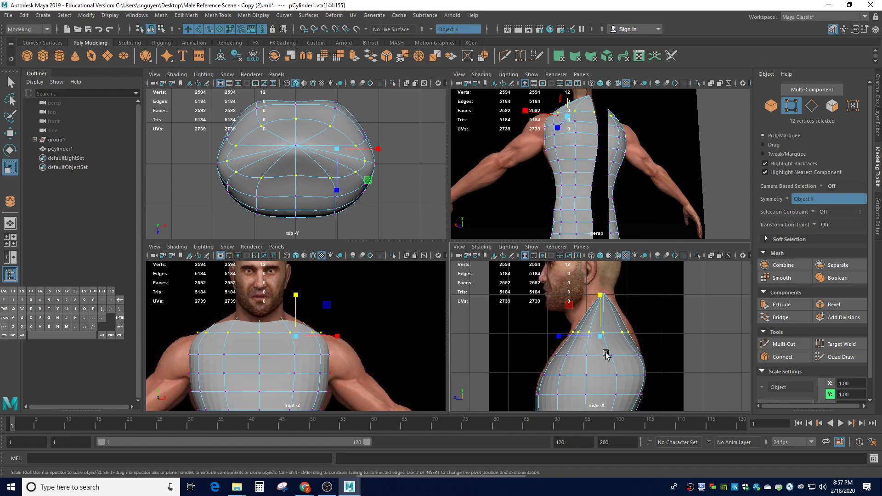
key("r")
left_click_drag(604, 338, 614, 341)
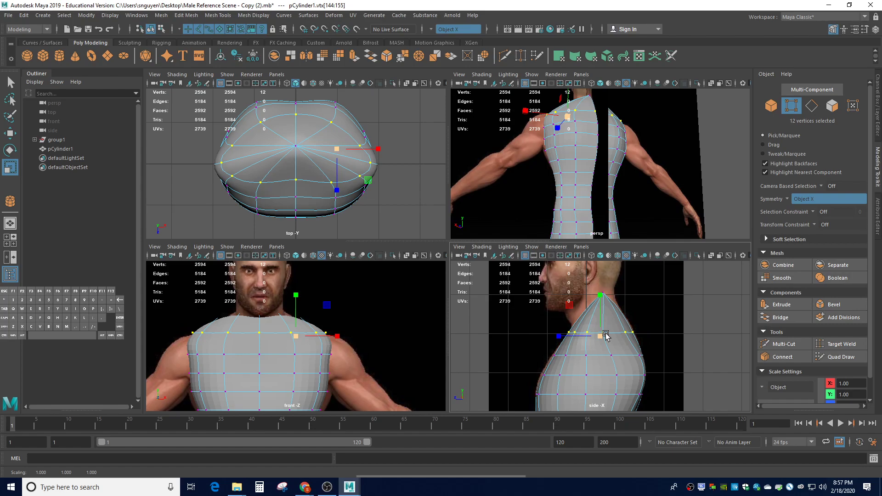
Lower the 12-vertex ring at the top of the torso to about Y 14.67, matching the shoulder line.
key("w")
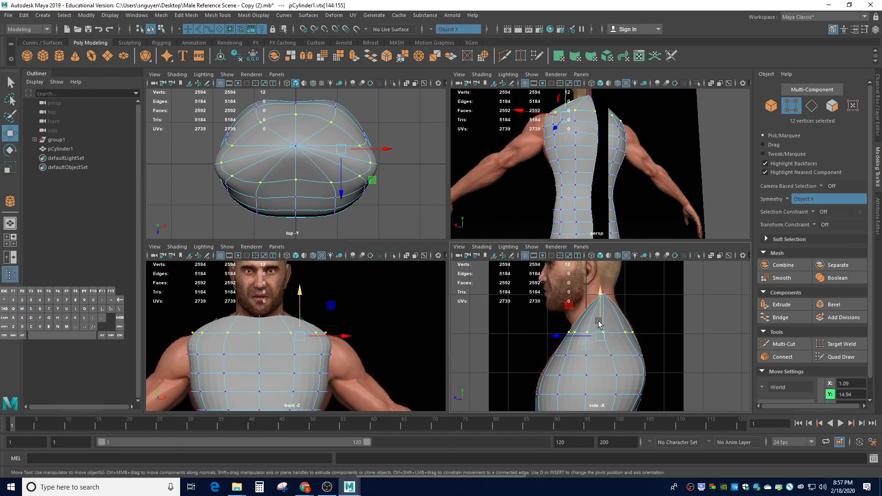
left_click_drag(600, 328, 600, 334)
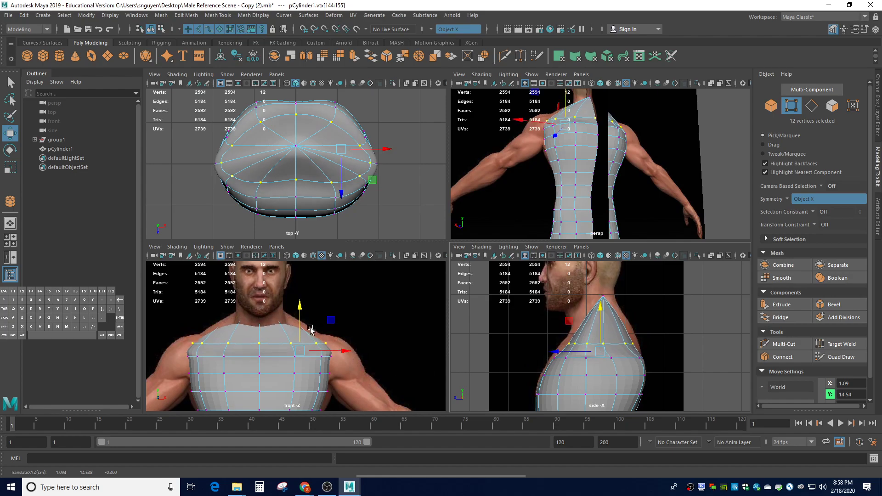
middle_click_drag(311, 329, 310, 324)
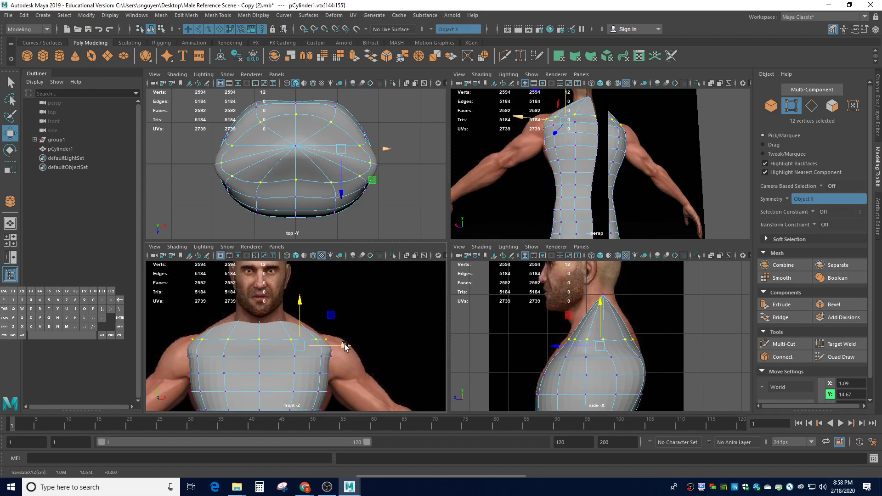
left_click(659, 322)
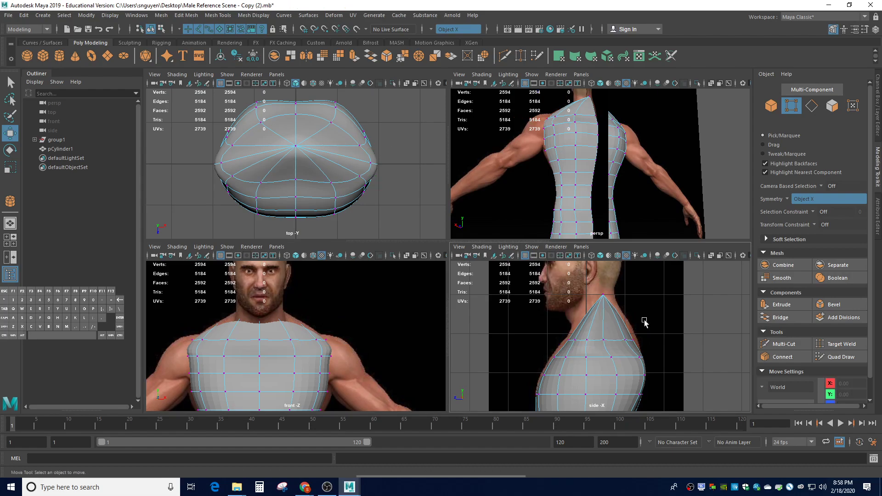
Lower the top cap's center vertex to about Y 14.88 and show the mesh without smoothing.
left_click(602, 297)
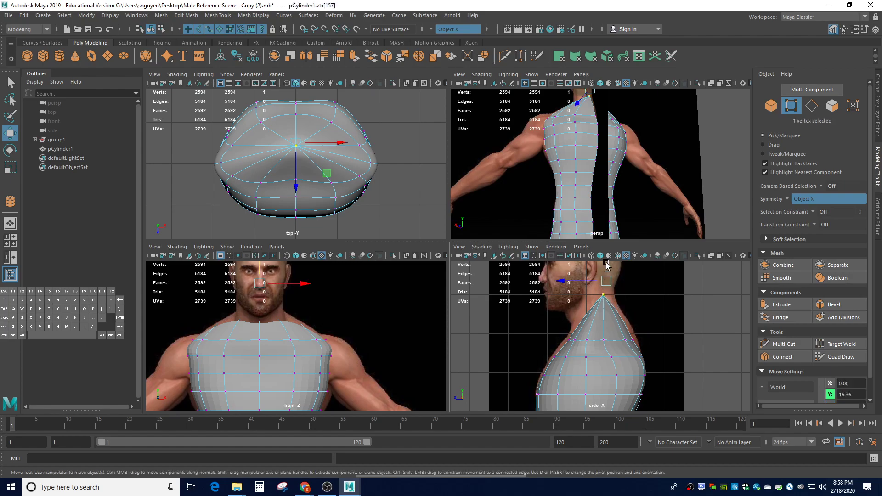
left_click_drag(607, 266, 605, 325)
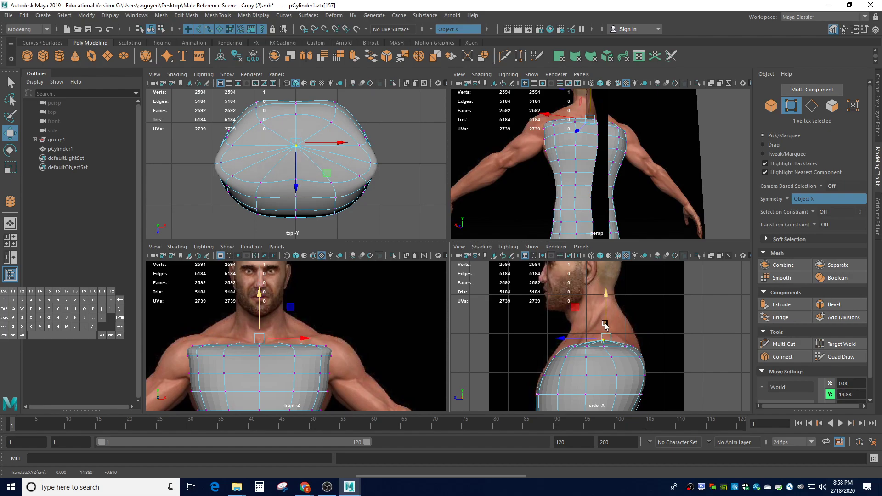
key("1")
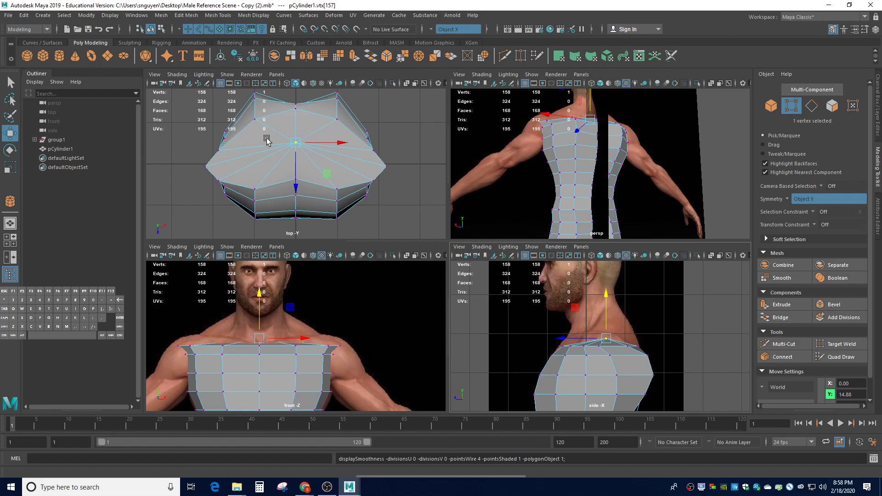
left_click(285, 127)
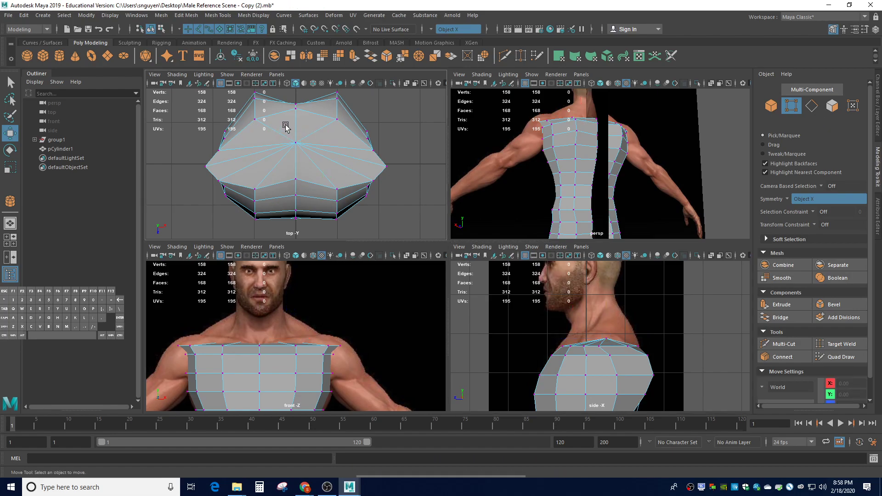
right_click(286, 127)
right_click_drag(286, 130, 287, 149)
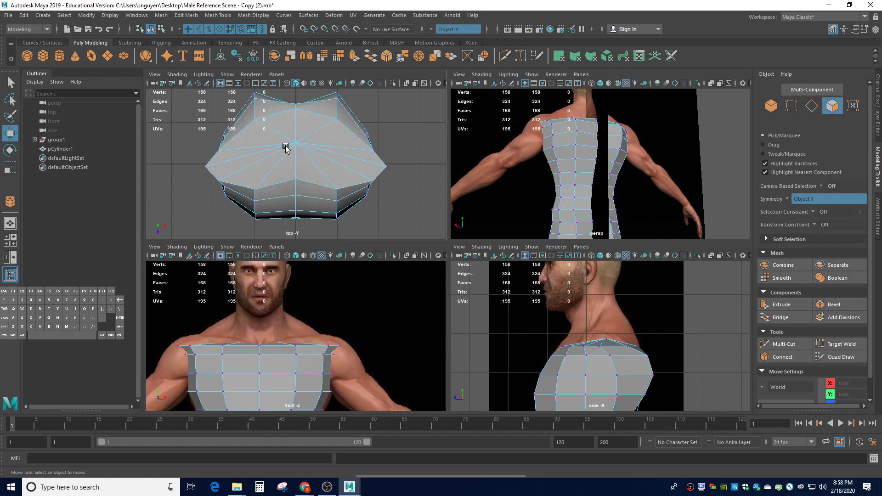
left_click(309, 128)
left_click(345, 132, "shift")
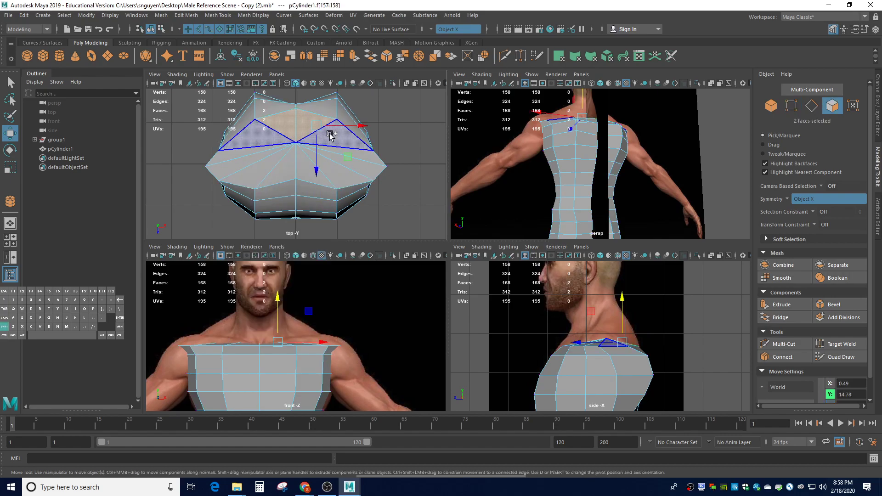
left_click(361, 170, "shift")
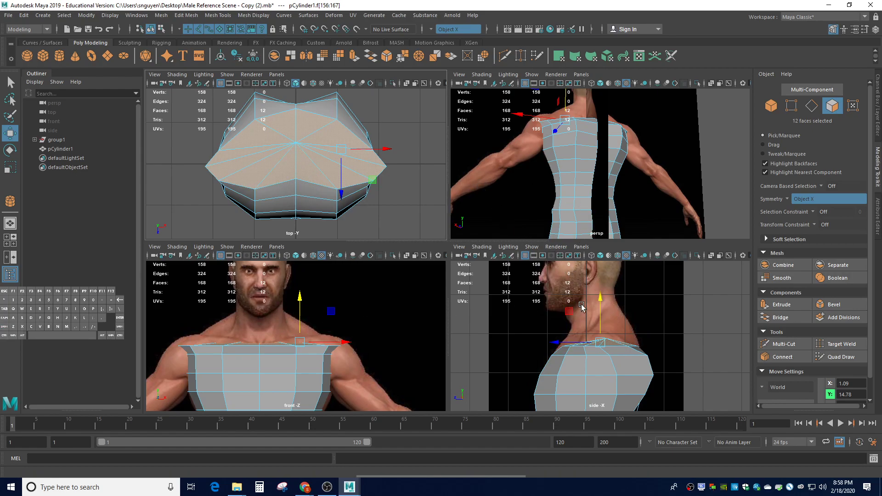
left_click(701, 315)
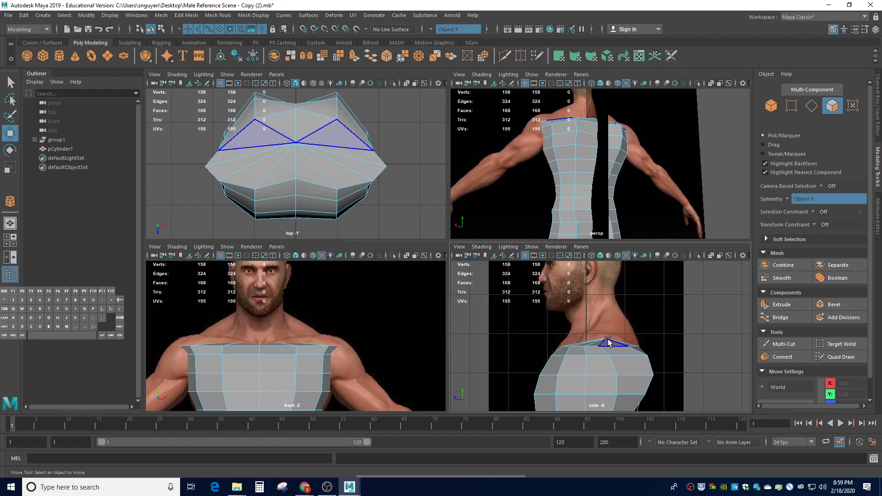
Lower the top cap's center vertex to about Y 14.69 so that it is level with the surrounding ring.
right_click_drag(606, 338, 593, 241)
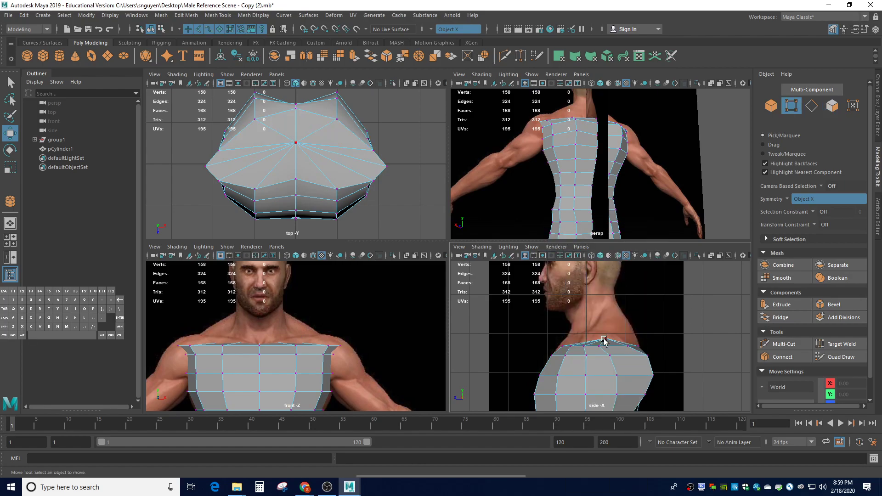
left_click(605, 341)
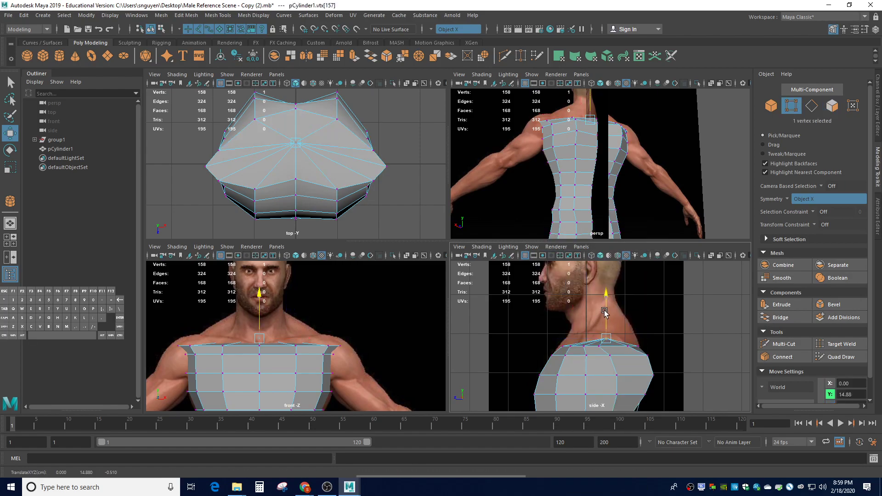
left_click_drag(604, 317, 603, 321)
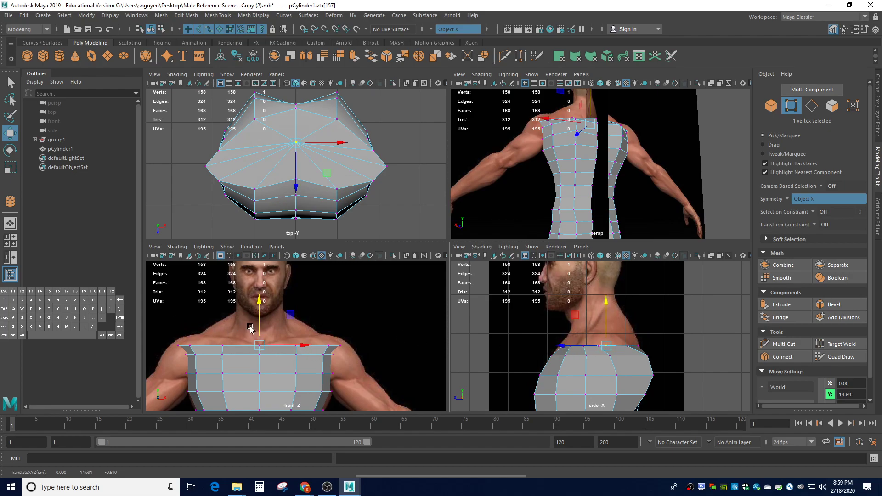
left_click(339, 165)
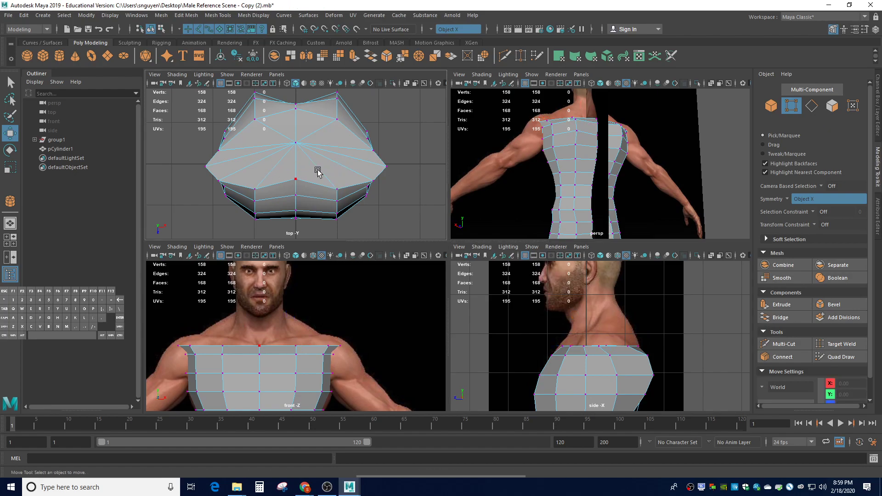
Select the 13 vertices of the torso's top cap and scale them inward slightly in all directions.
left_click(383, 166)
left_click(384, 166)
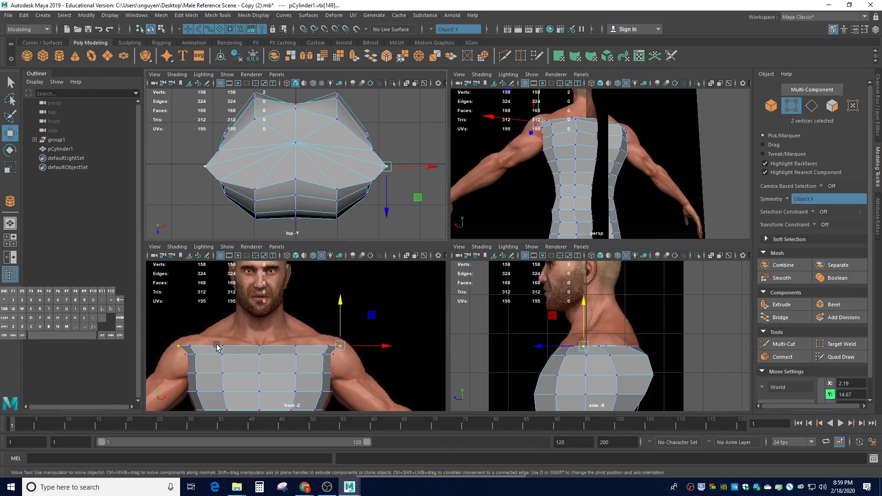
left_click_drag(159, 340, 367, 355)
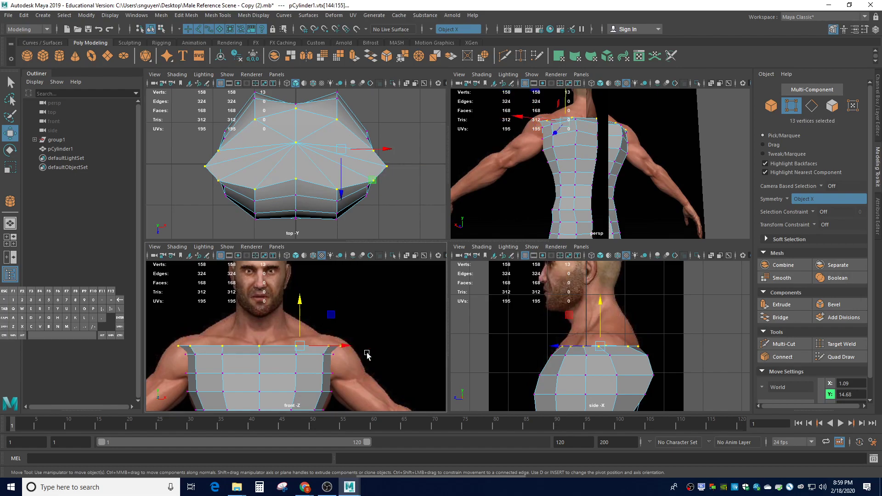
key("r")
mouse_move(301, 347)
left_mouse_down()
mouse_move(284, 340)
mouse_move(290, 344)
left_mouse_up()
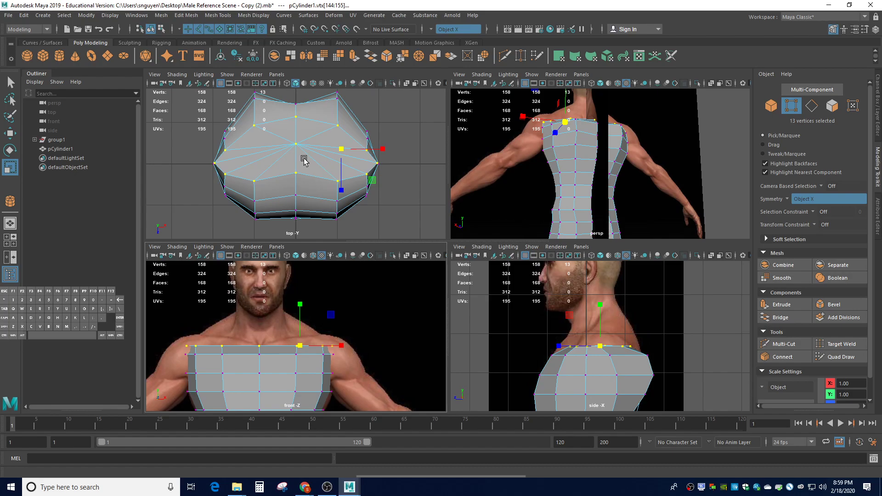
Select the 12 triangular faces of the torso's top cap and extrude them upward by about 0.396.
mouse_move(304, 159)
right_mouse_down()
mouse_move(285, 158)
mouse_move(298, 158)
right_mouse_up()
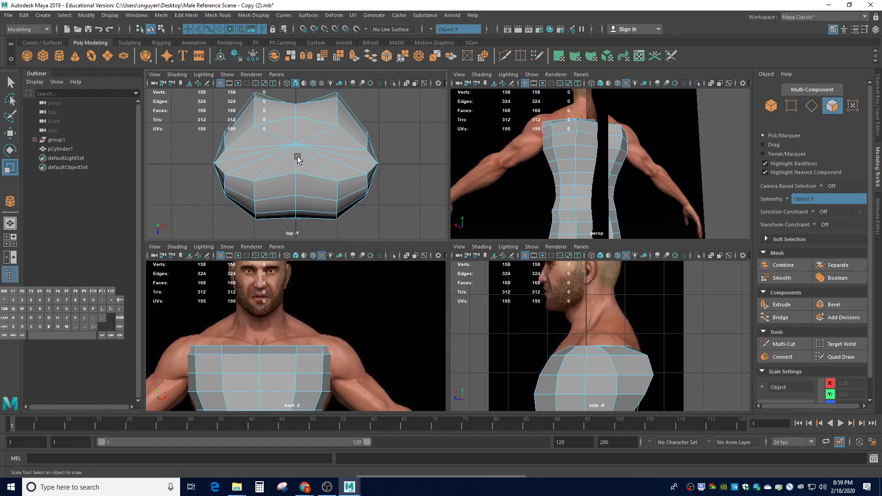
left_click(311, 132)
left_click(333, 145, "shift")
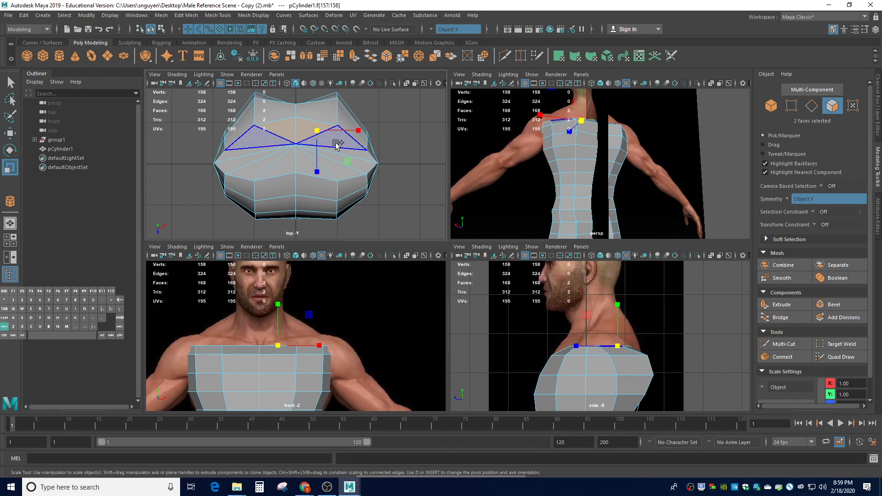
left_click(350, 161, "shift")
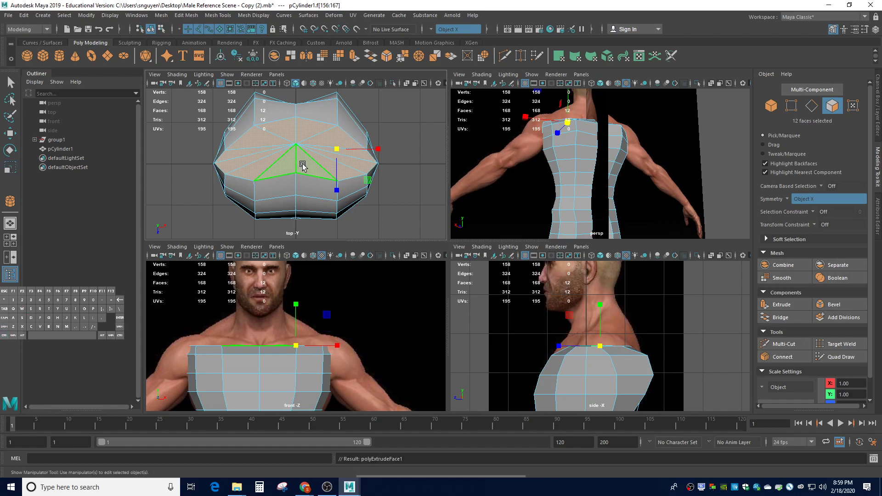
key("ctrl+e")
left_click_drag(292, 318, 291, 304)
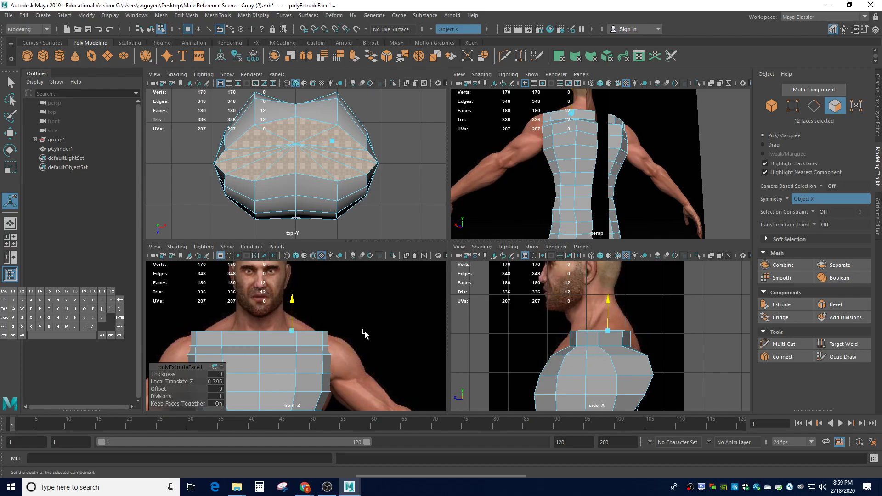
Turn symmetry off and try scaling the extruded top faces inward uniformly.
key("r")
left_click(294, 331)
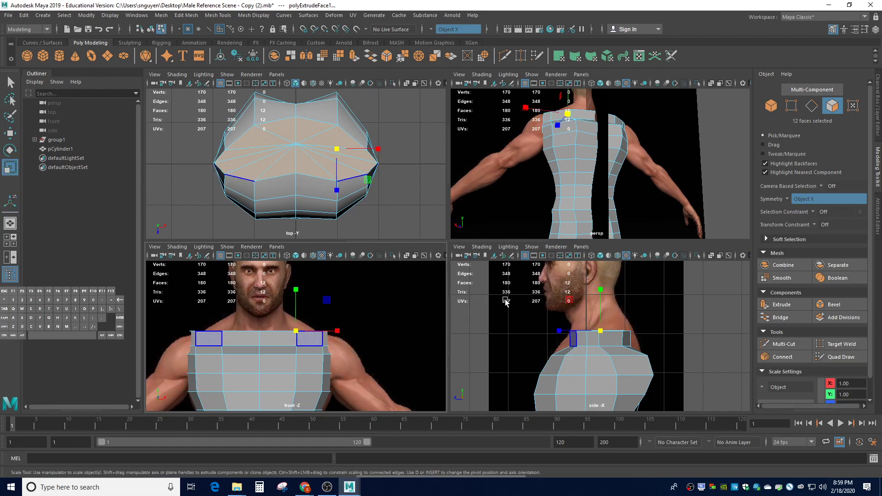
left_click(789, 199)
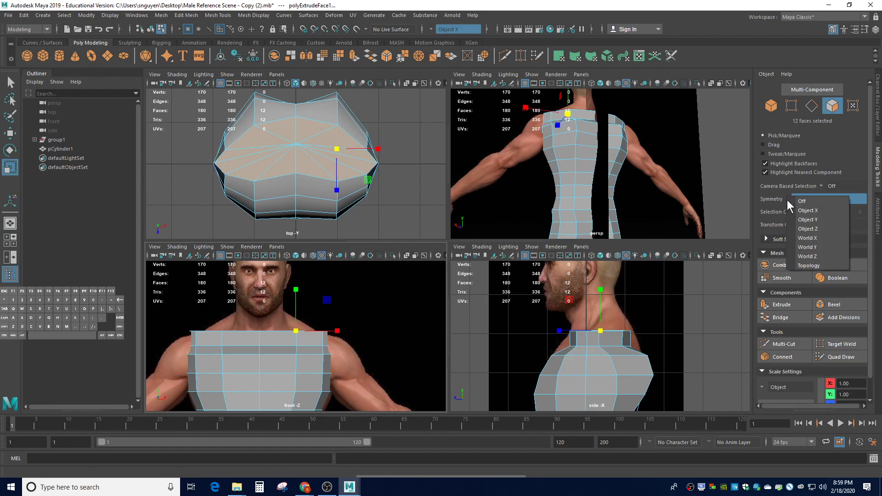
left_click(802, 201)
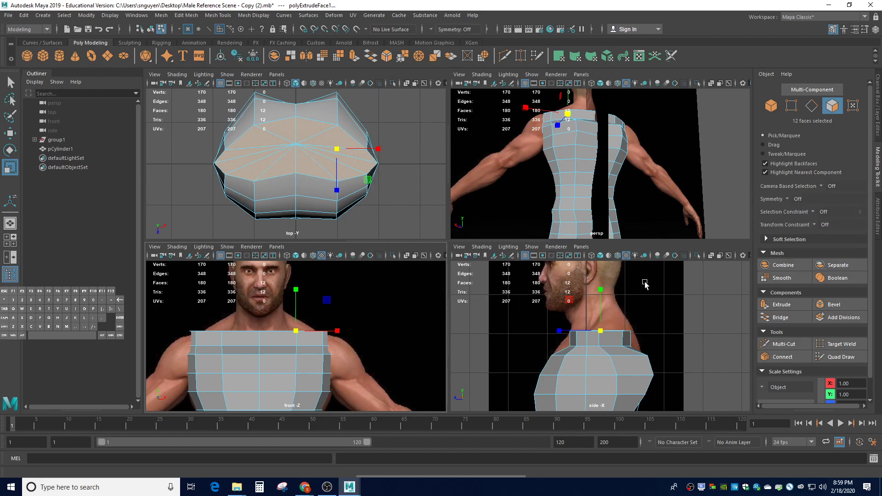
left_click_drag(295, 332, 283, 335)
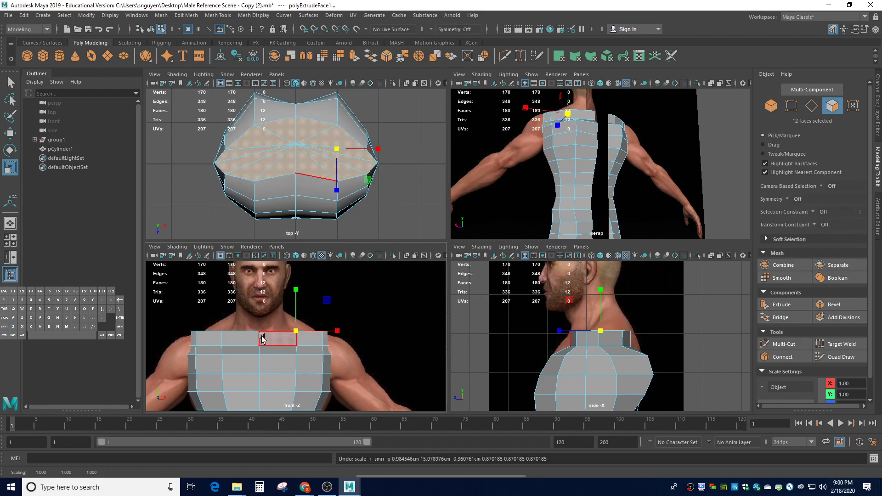
Select the 13 vertices of the extruded top cap and scale them inward to roughly neck width.
left_click(237, 317)
left_click_drag(184, 322, 345, 342)
right_click_drag(349, 331, 321, 301)
left_click_drag(347, 329, 177, 345)
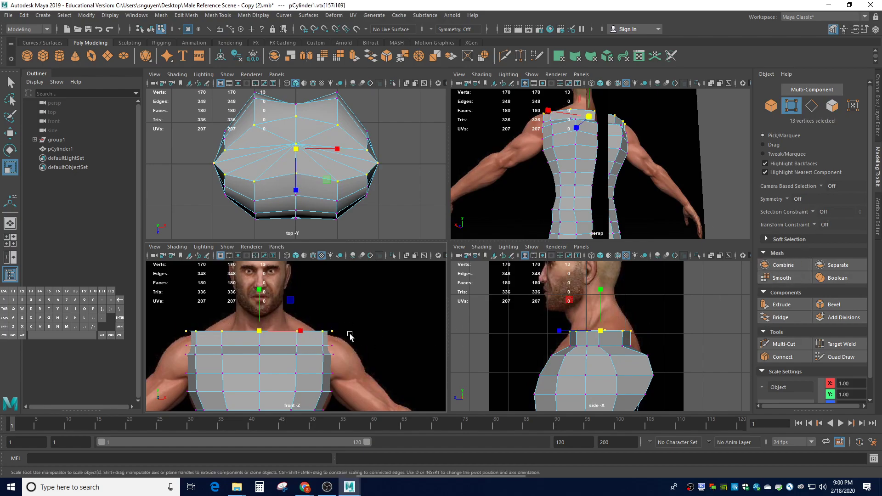
left_click_drag(259, 332, 217, 323)
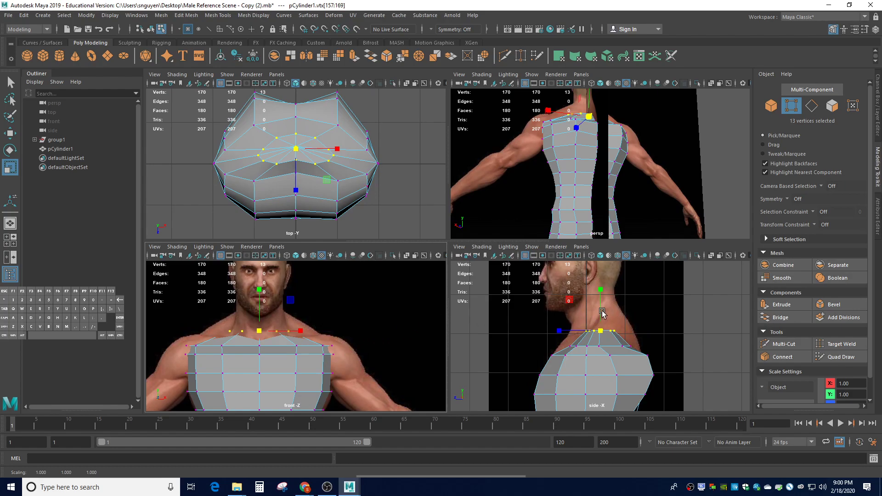
Raise the 13 top cap vertices to about Y 15.20 and scale them outward to widen the cap.
key("w")
left_click_drag(603, 313, 597, 310)
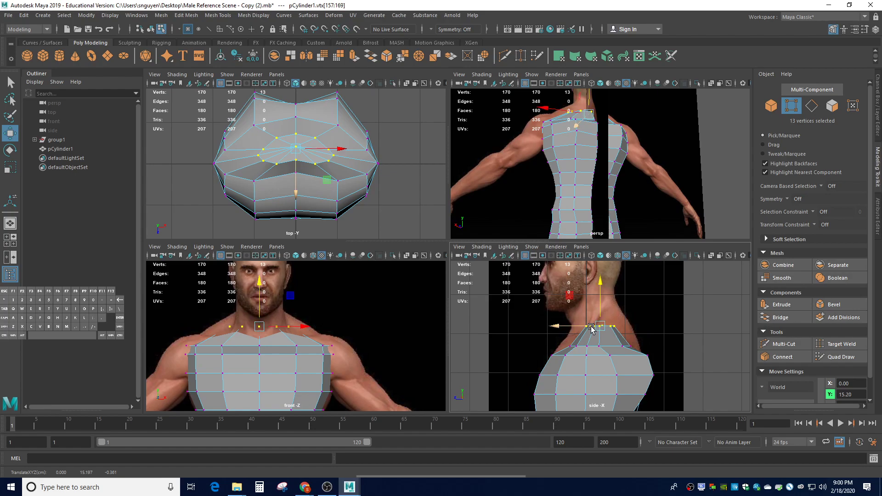
key("r")
left_click_drag(601, 327, 617, 339)
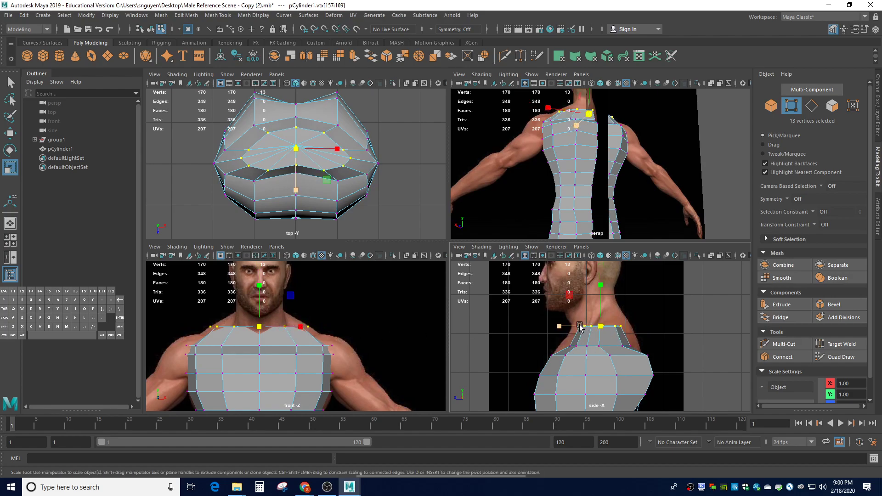
Select the 12-vertex ring at the shoulder line, scale it deeper front to back and slightly narrower in width.
left_click_drag(562, 327, 646, 349)
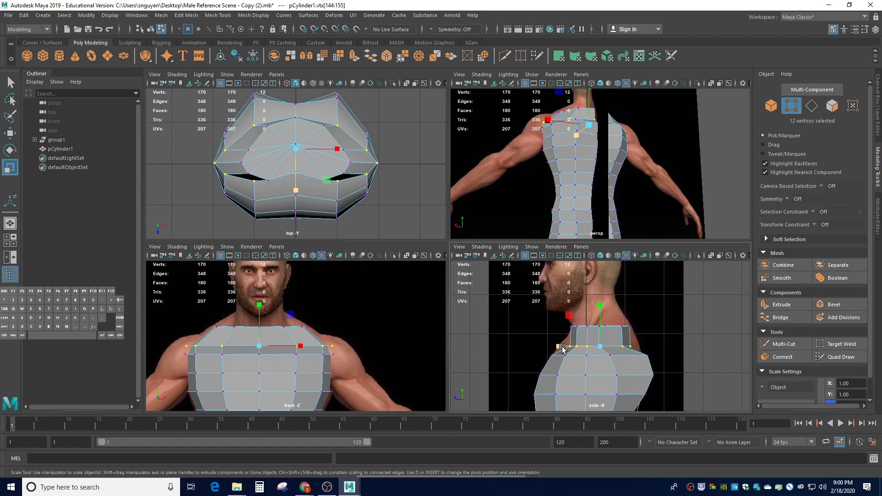
left_click_drag(560, 349, 546, 341)
key("w")
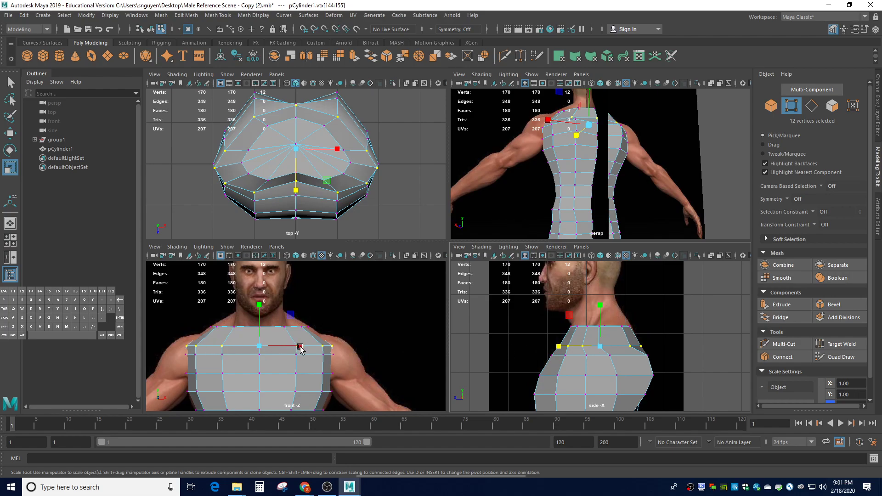
mouse_move(301, 349)
left_mouse_down()
mouse_move(290, 350)
mouse_move(300, 351)
left_mouse_up()
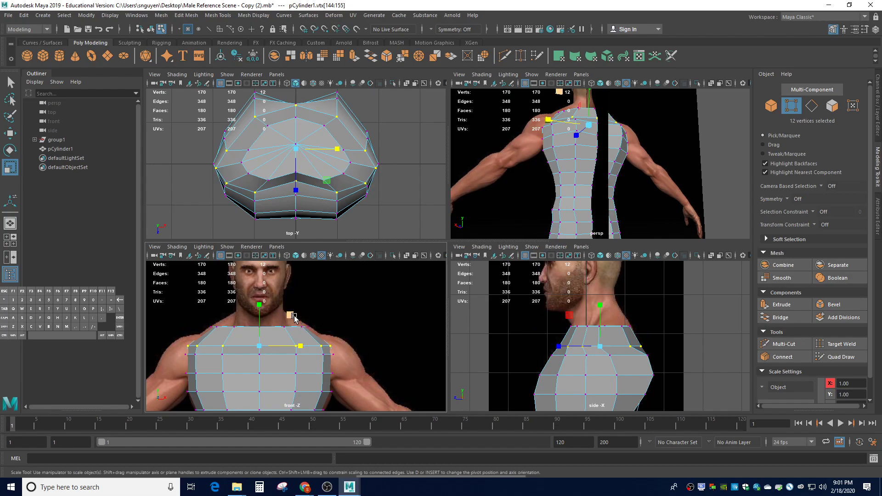
Raise the 13 top cap vertices to about Y 15.39 and scale them inward toward the neck.
left_click_drag(555, 323, 641, 335)
key("w")
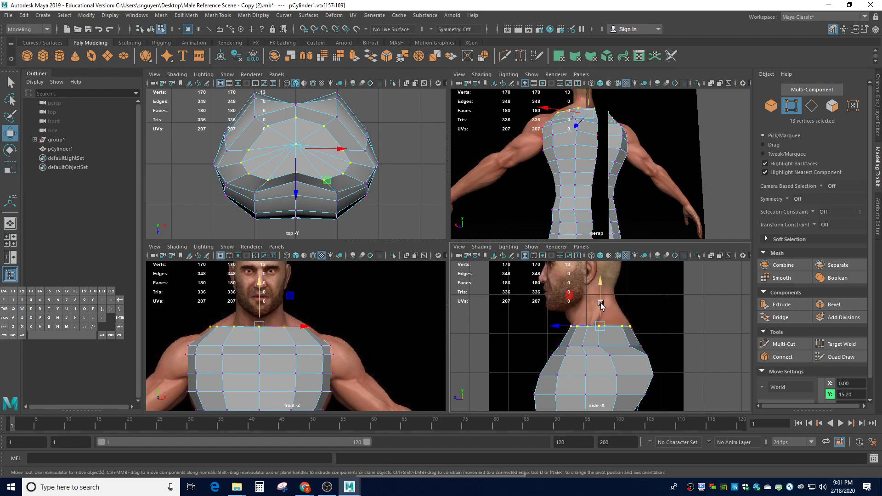
left_click_drag(601, 305, 601, 291)
key("r")
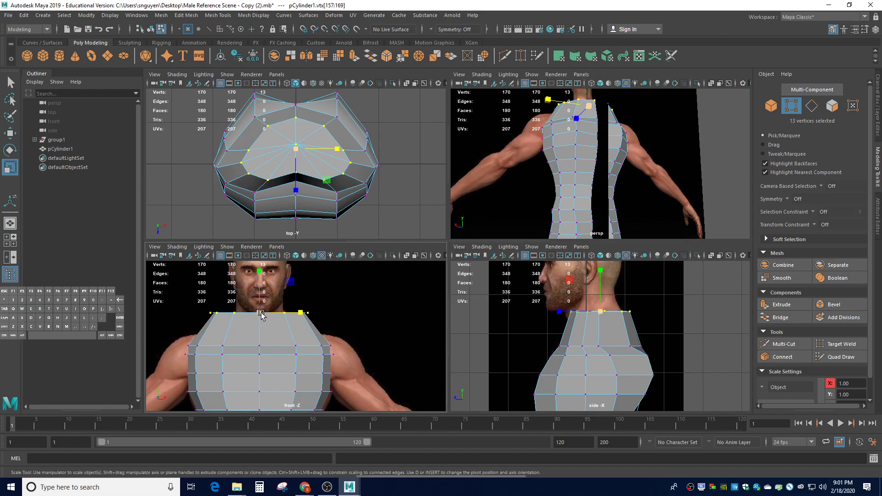
left_click_drag(261, 314, 243, 309)
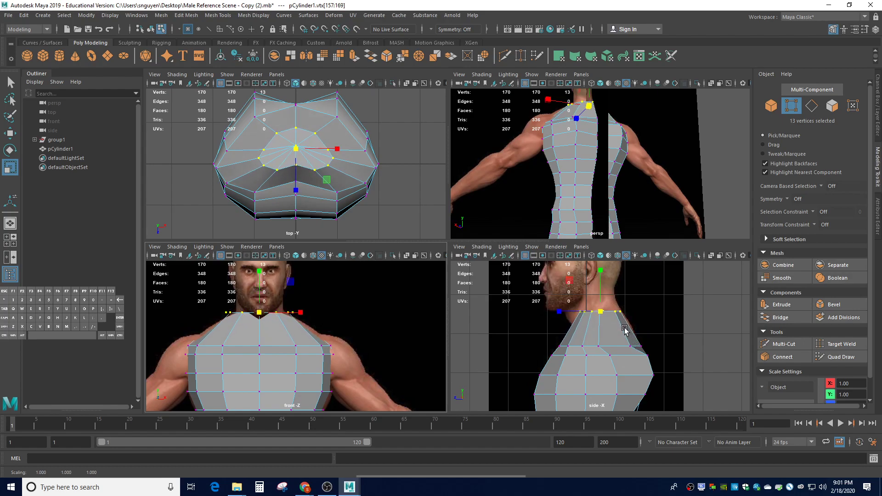
key("w")
left_click_drag(601, 289, 597, 297)
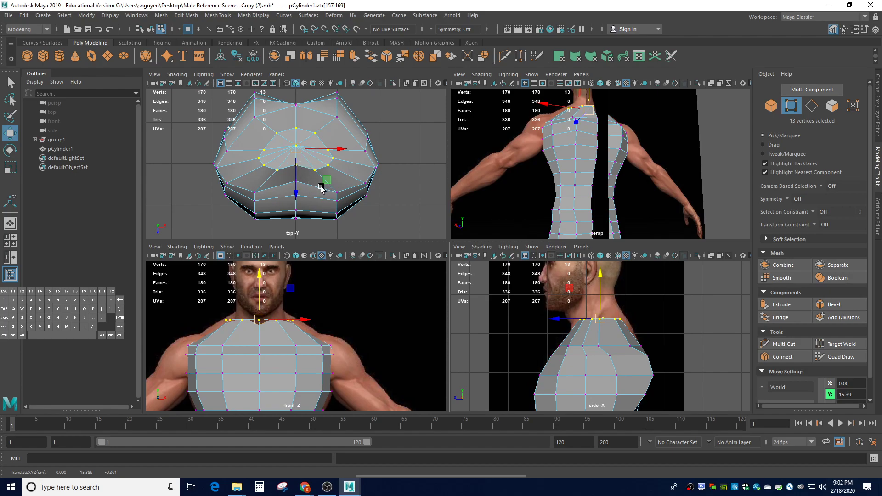
Move the front center vertex of the top cap's edge forward to about Z 0.266 to round the neck opening.
right_click(305, 160)
left_click(272, 160)
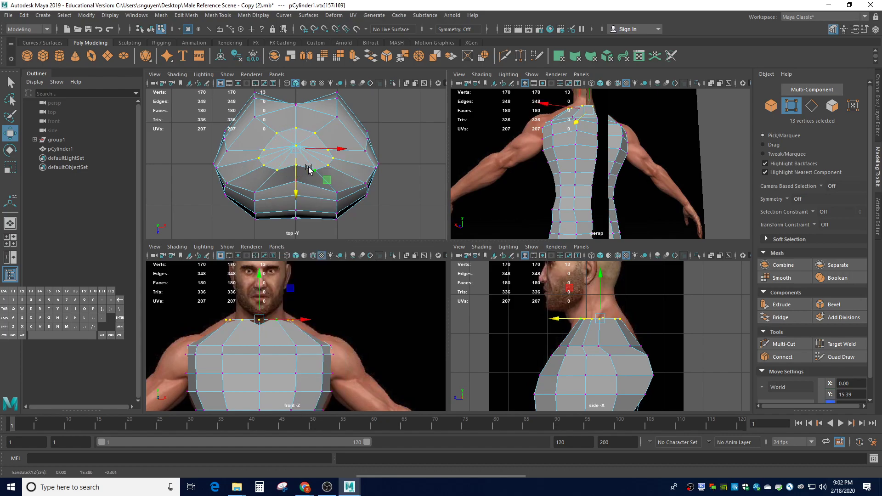
left_click(404, 165)
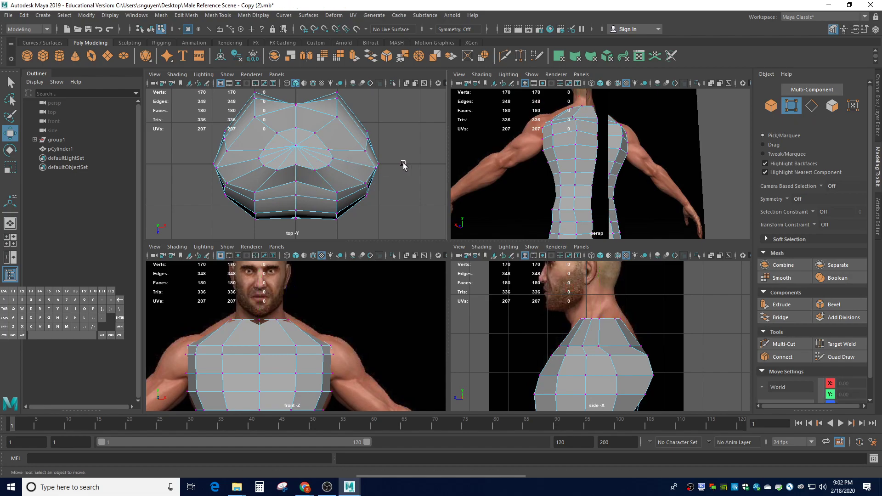
left_click(298, 169)
left_click_drag(297, 192, 295, 203)
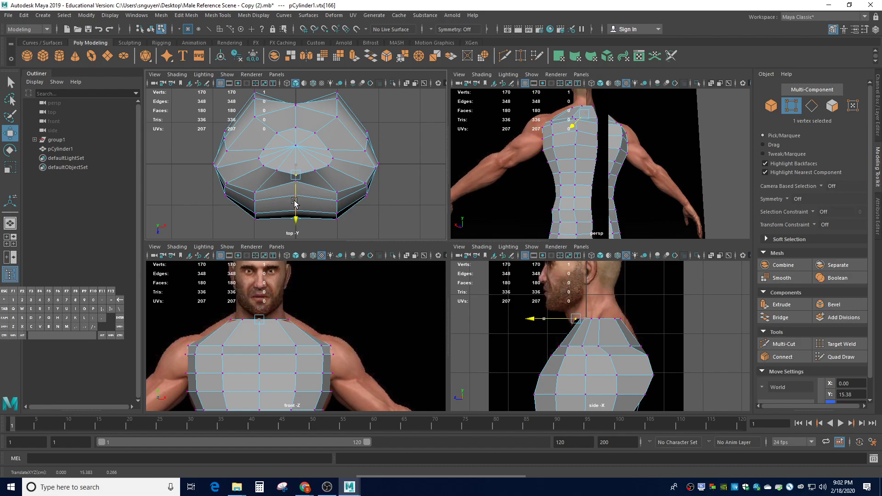
left_click(418, 196)
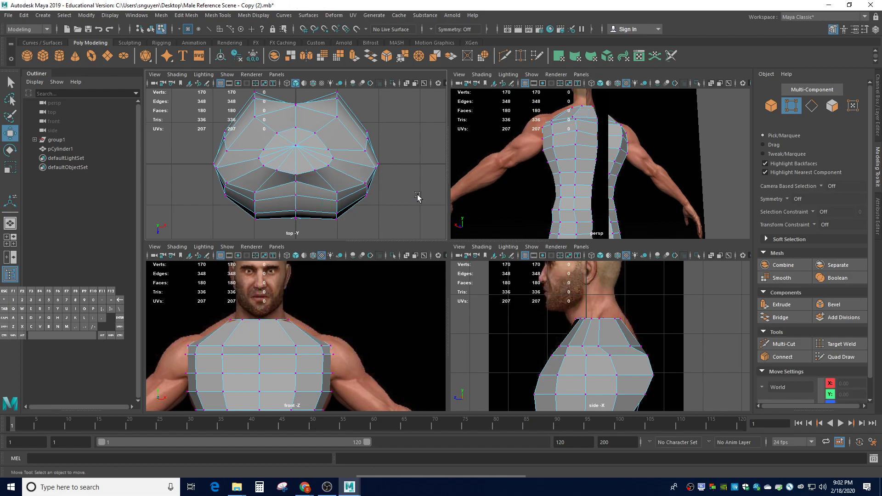
Move the front center vertex of the shoulder-line ring forward to about Z 0.585.
left_click(296, 183)
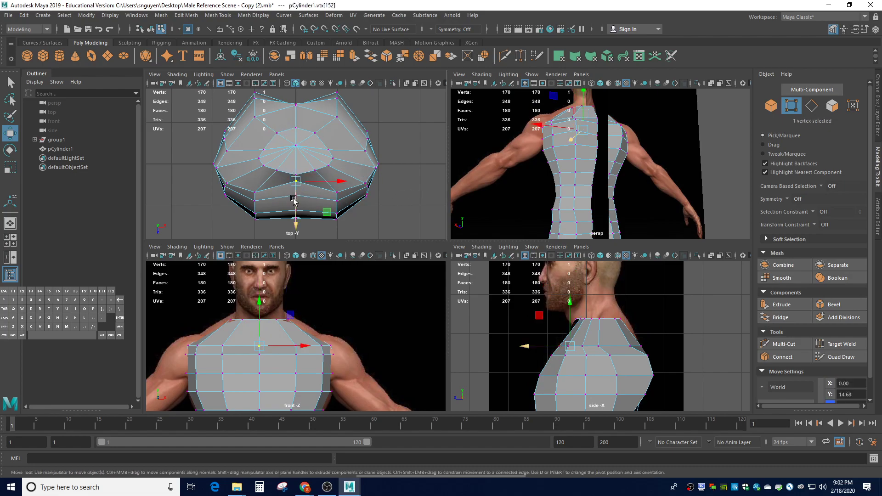
left_click_drag(295, 224, 295, 232)
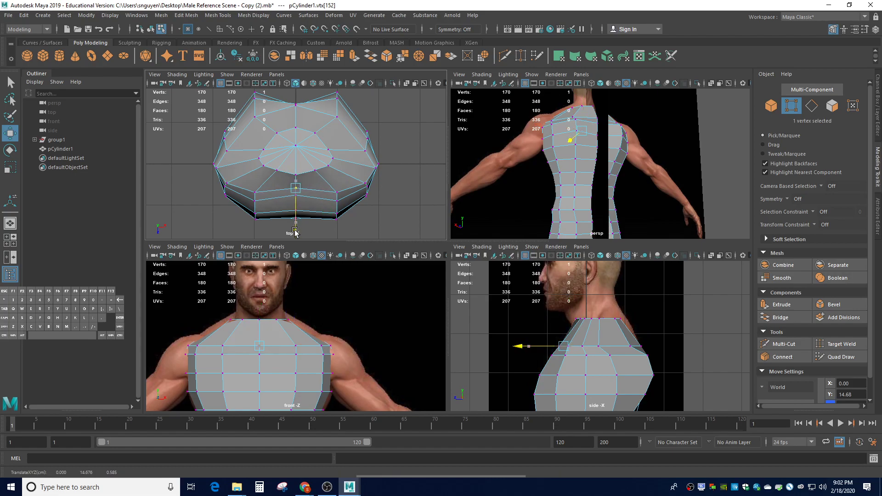
left_click(372, 227)
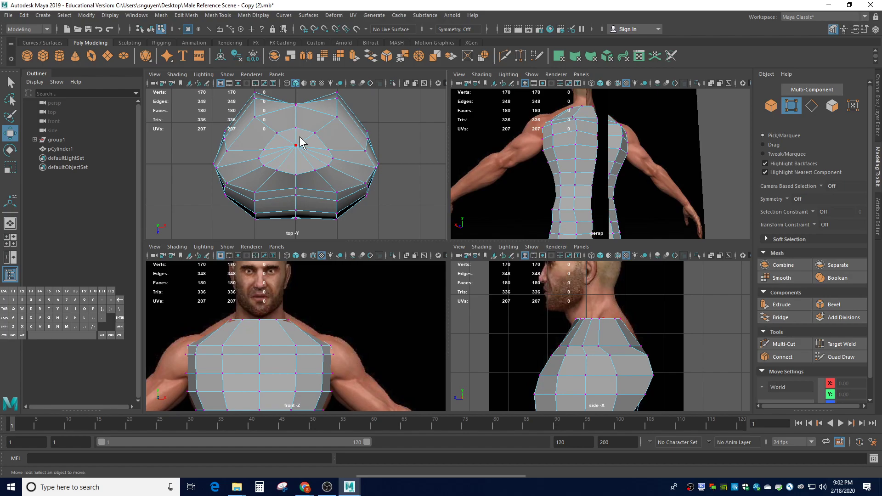
Switch to face selection and pick the 12 faces of the top cap individually, then clear the selection.
right_click_drag(300, 143, 291, 168)
left_click_drag(335, 342, 280, 309)
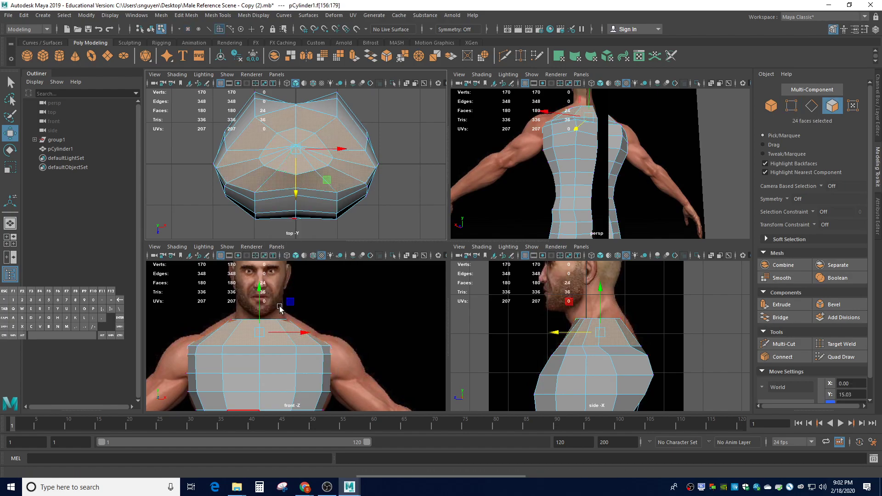
left_click(310, 140)
left_click(319, 147, "shift")
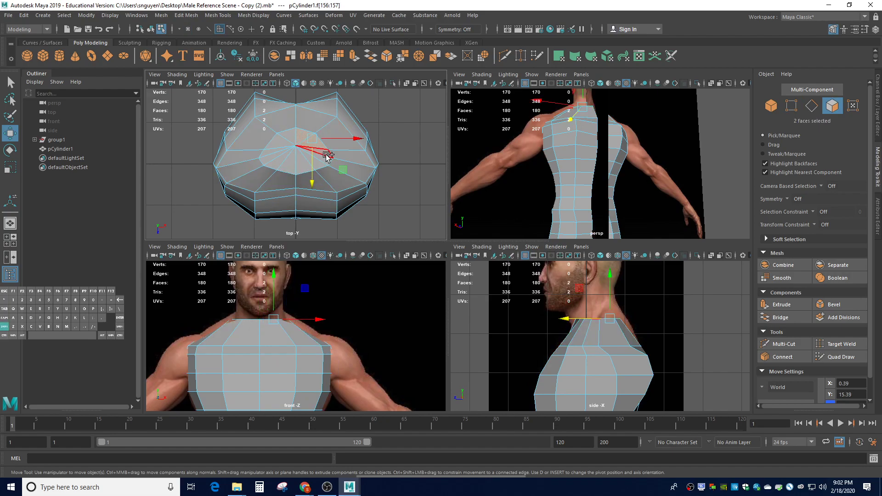
left_click(324, 159, "shift")
left_click(317, 162, "shift")
left_click(310, 165, "shift")
left_click(303, 170, "shift")
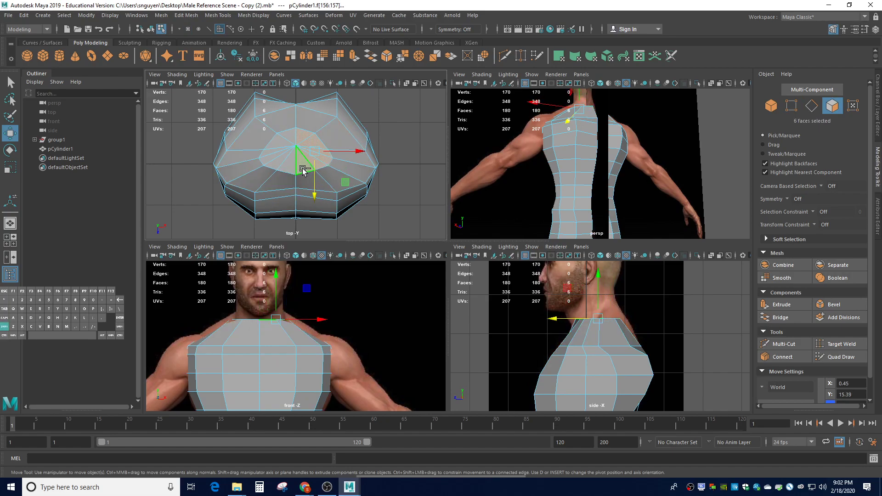
left_click(278, 165, "shift")
left_click(268, 161, "shift")
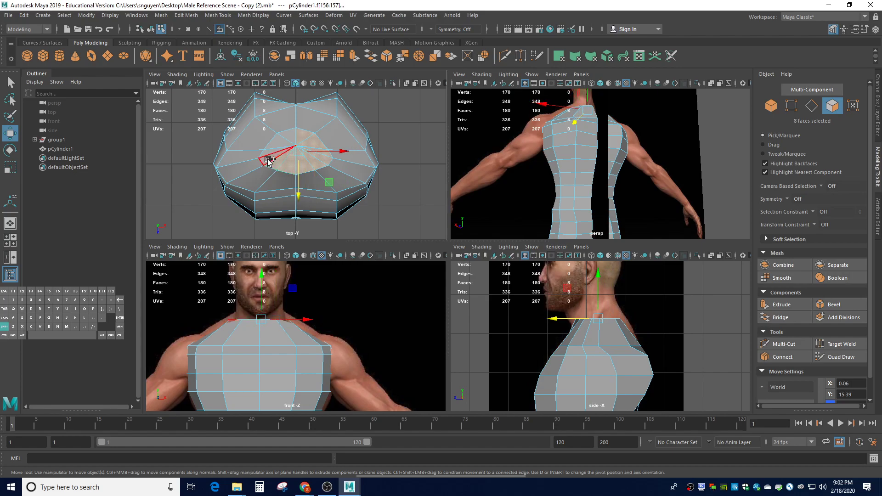
left_click(275, 152, "shift")
left_click(282, 142, "shift")
left_click(289, 137, "shift")
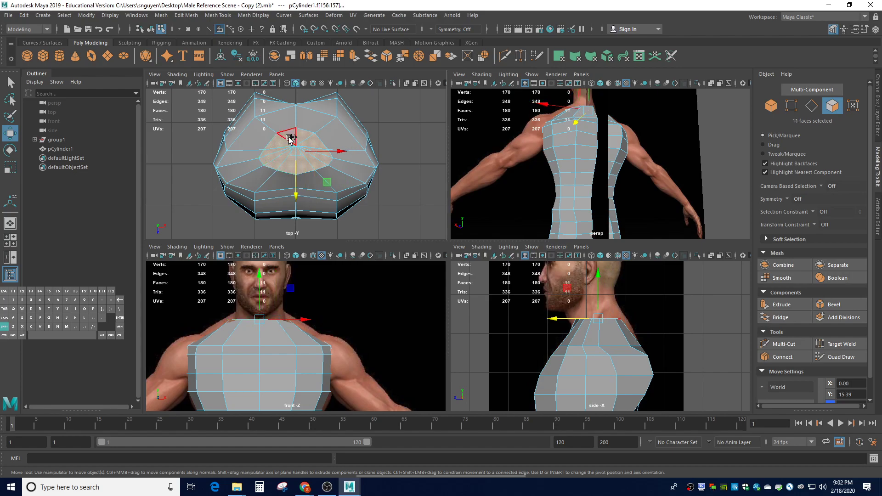
left_click(295, 154, "shift")
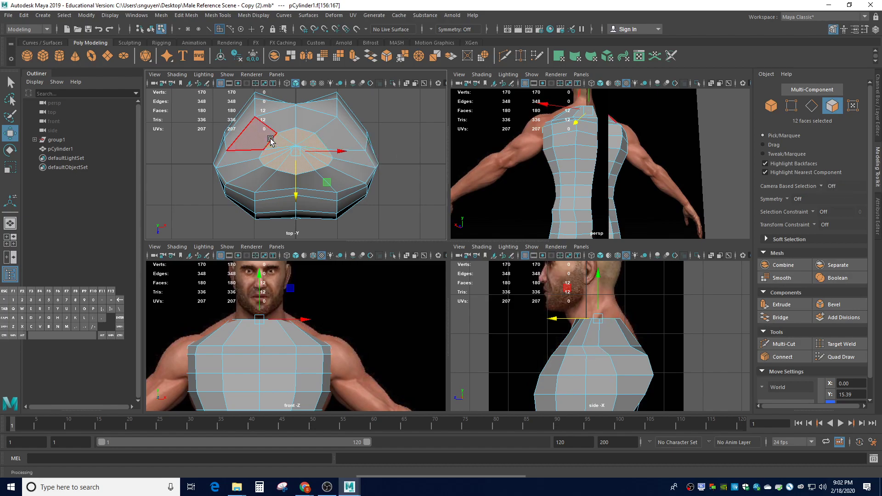
left_click(305, 152)
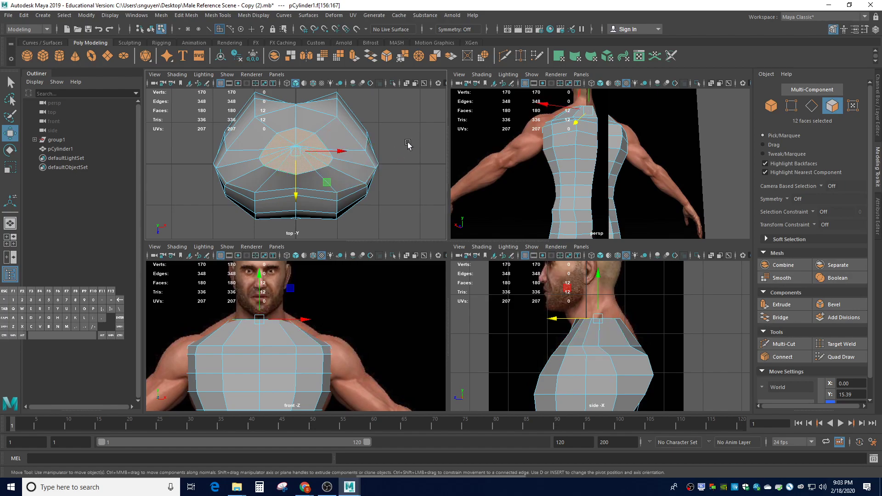
left_click(410, 205)
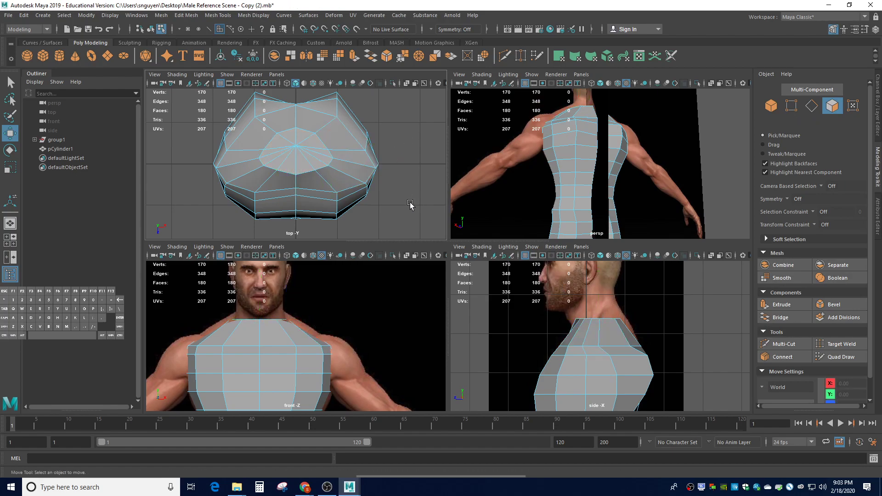
Turn camera-based selection on and select the 12 top cap faces together in the top view.
left_click(823, 186)
left_click(837, 205)
left_click_drag(314, 143, 286, 157)
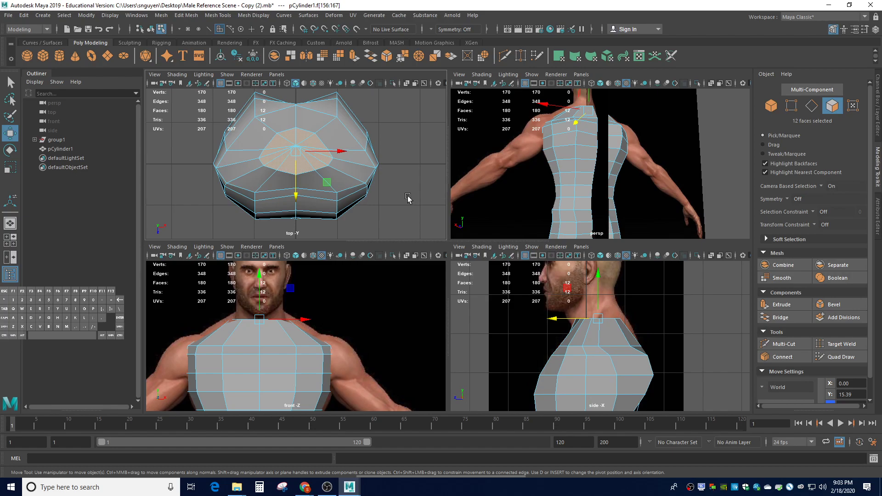
left_click(289, 151)
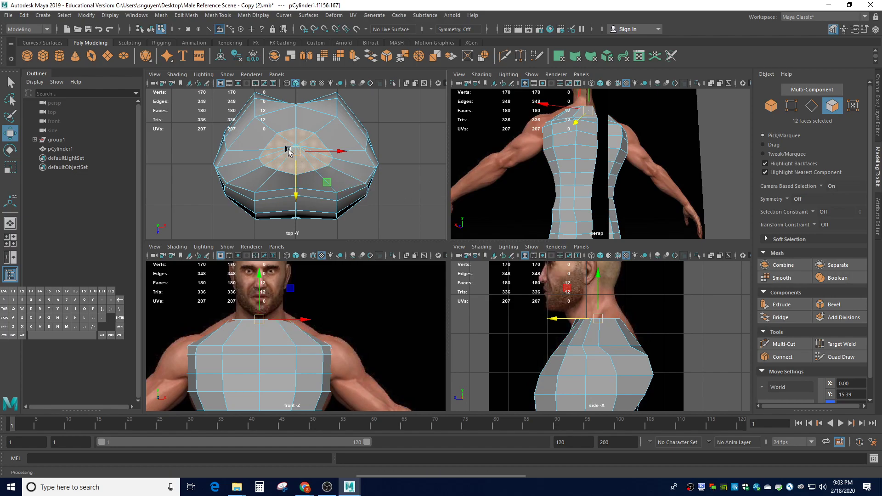
Extrude the 12 top cap faces upward with a Local Translate Z of about 0.305 to start the neck.
key("ctrl+e")
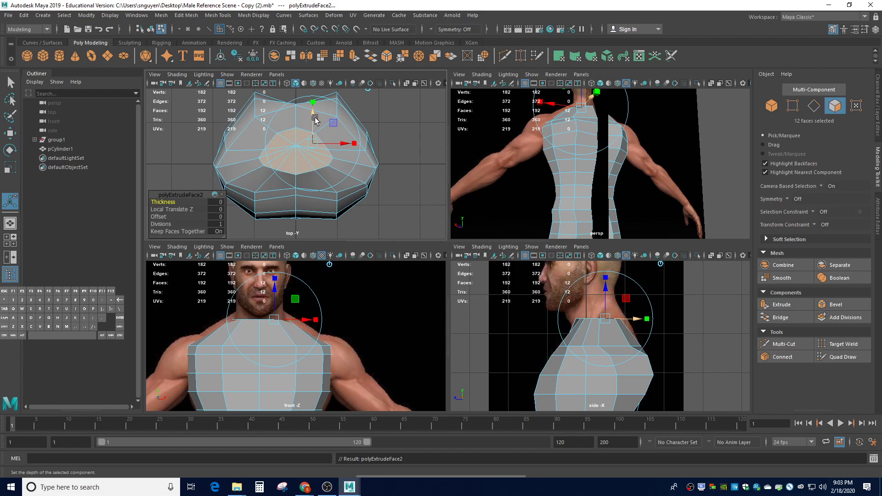
left_click_drag(275, 293, 276, 285)
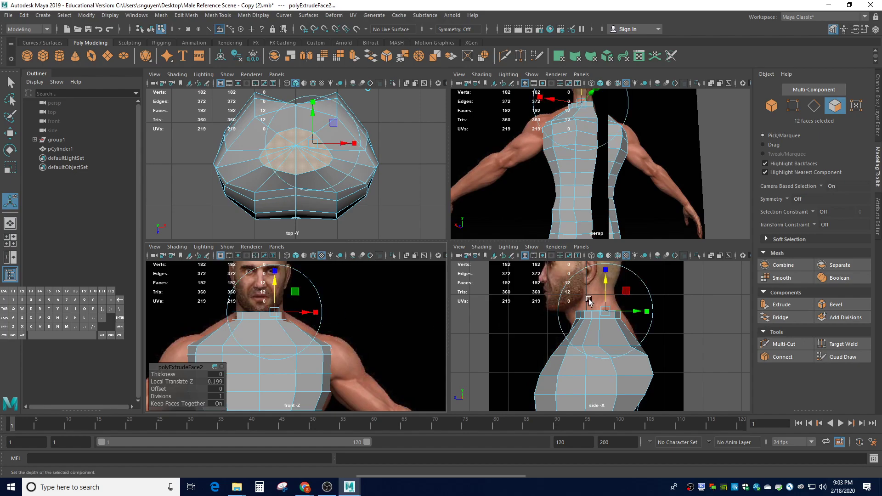
left_click_drag(606, 291, 605, 278)
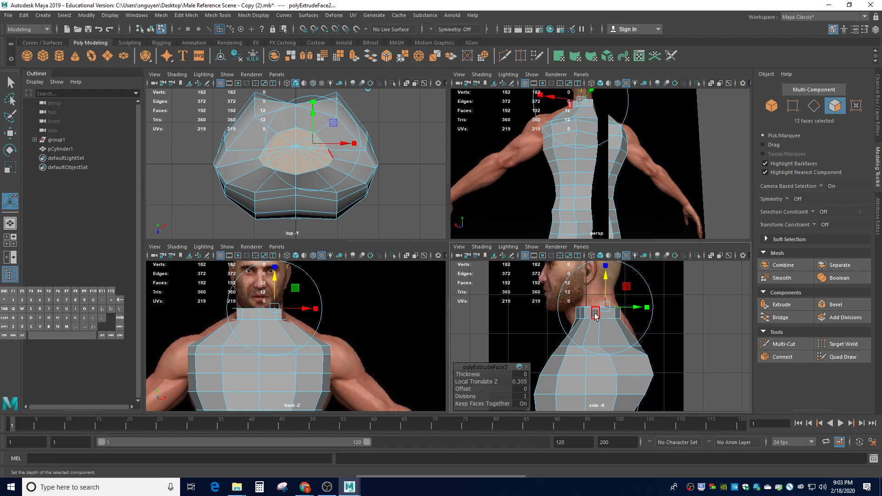
Enlarge the extruded neck cap and tilt it lower at the front, shifting it forward to follow the side reference.
key("r")
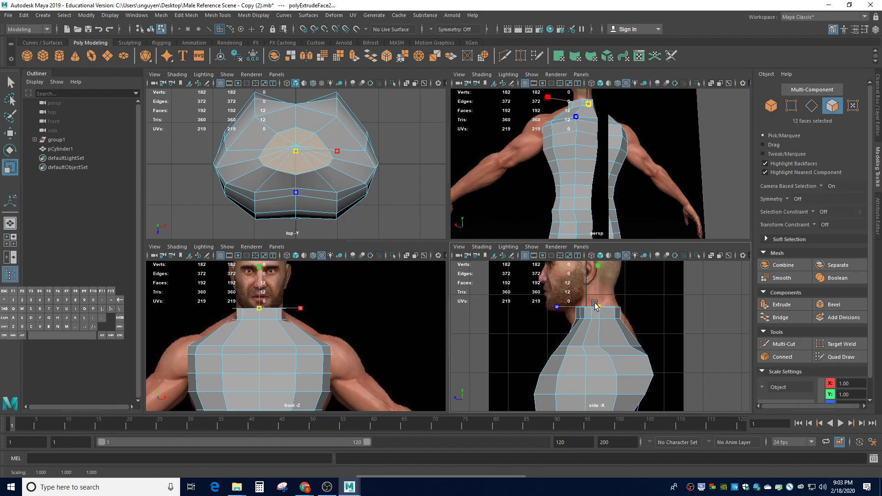
left_click_drag(595, 306, 603, 320)
key("e")
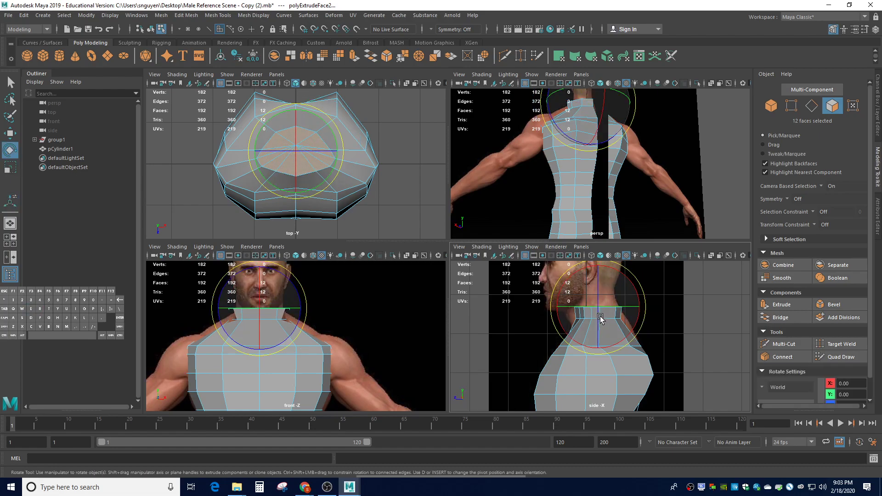
left_click_drag(567, 283, 596, 307)
key("w")
key("r")
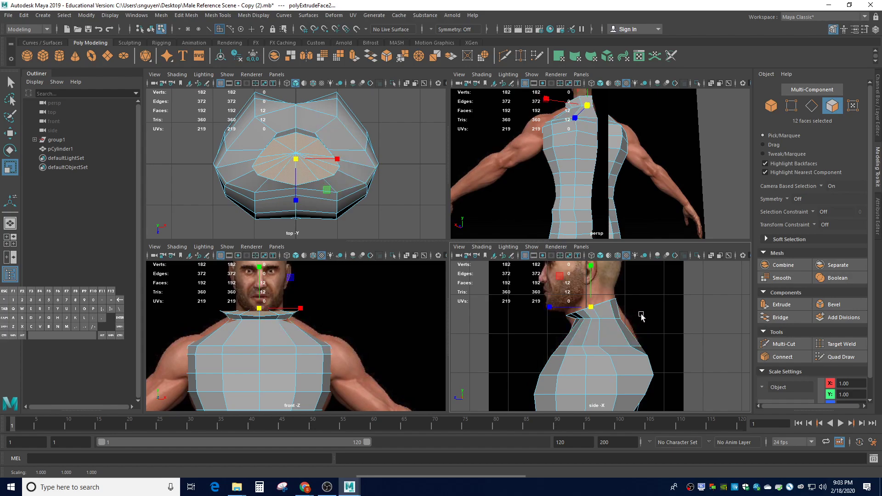
mouse_move(638, 316)
left_mouse_down()
mouse_move(585, 327)
mouse_move(625, 323)
left_mouse_up()
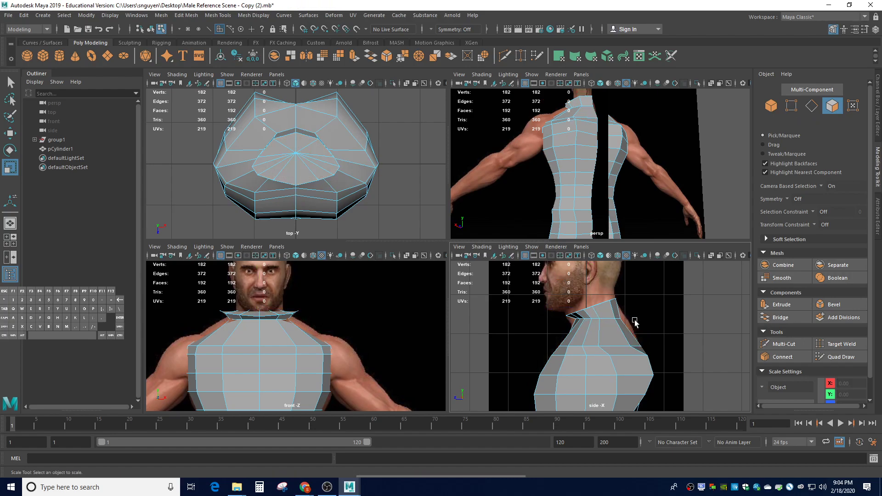
Switch to vertex selection and try to widen and tilt the neck-base ring with seven of its vertices selected.
right_click_drag(610, 327, 568, 237)
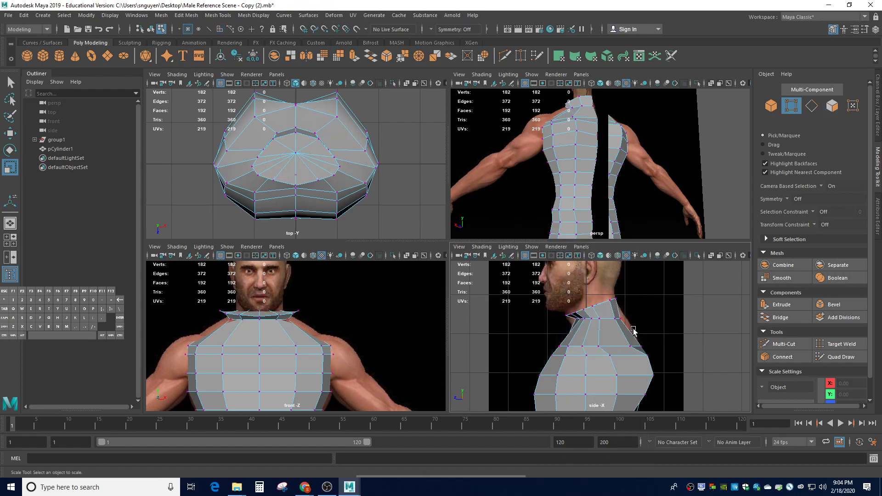
left_click_drag(634, 327, 560, 316)
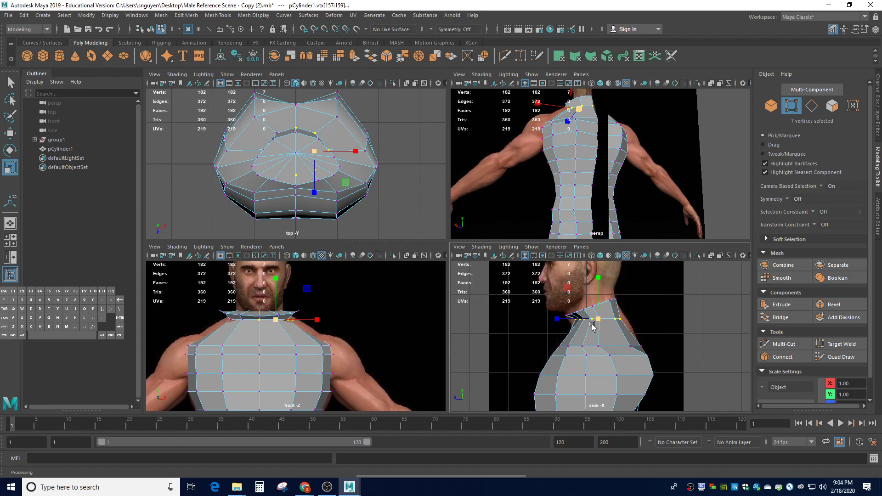
left_click_drag(598, 320, 604, 326)
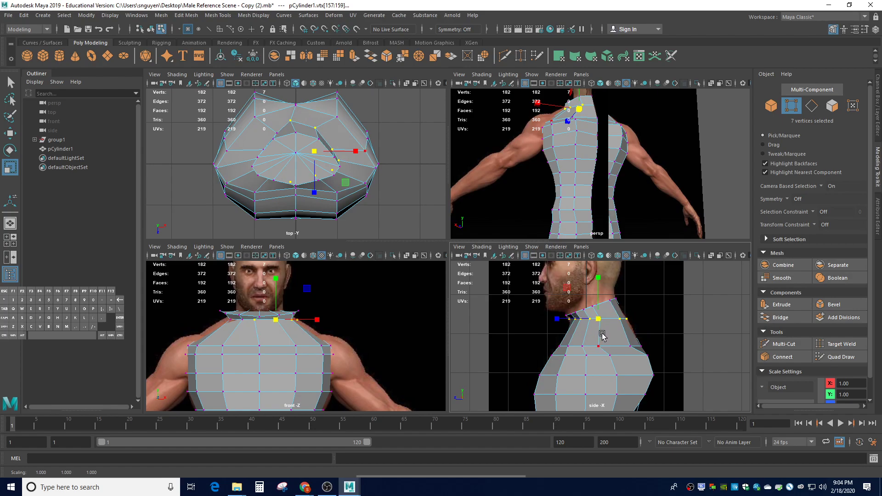
key("e")
left_click_drag(568, 291, 562, 297)
left_click(660, 329)
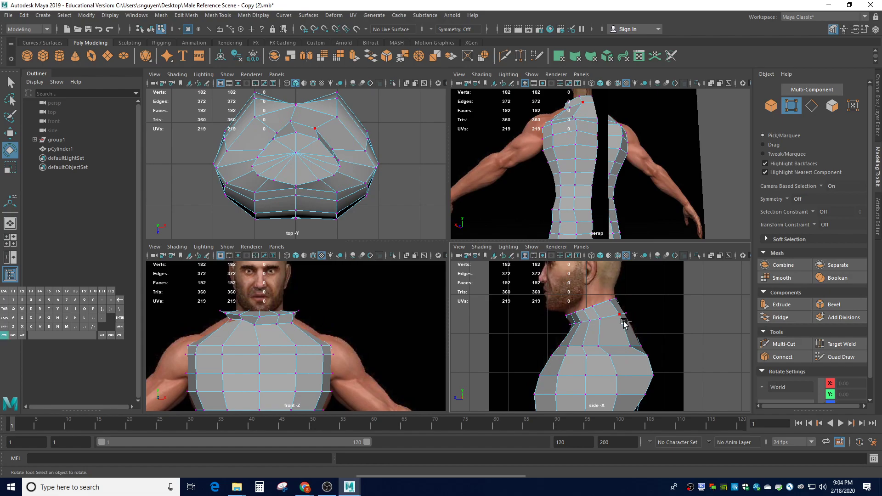
Undo the neck-base ring's rotation and turn camera-based selection off.
key("ctrl+z")
key("ctrl+z")
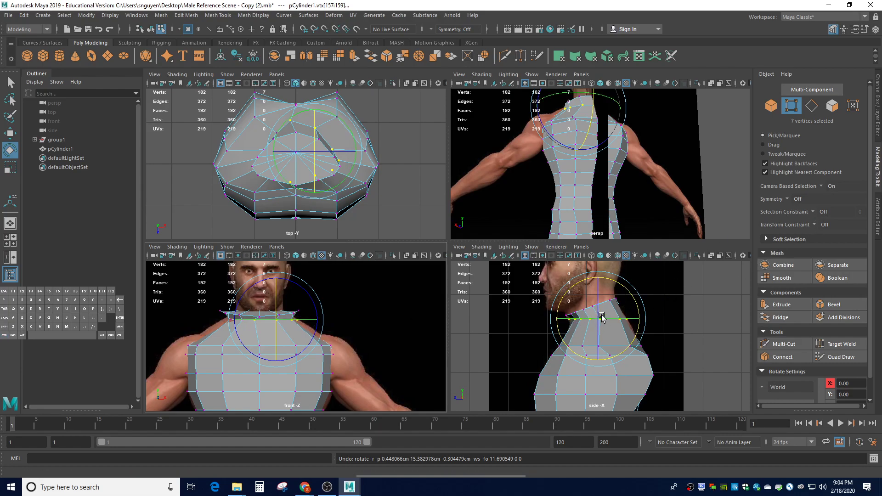
left_click(823, 185)
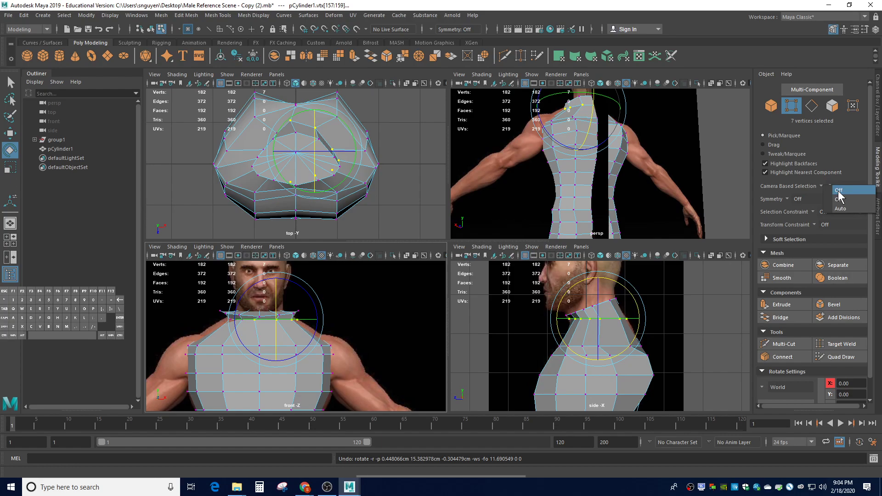
left_click(838, 191)
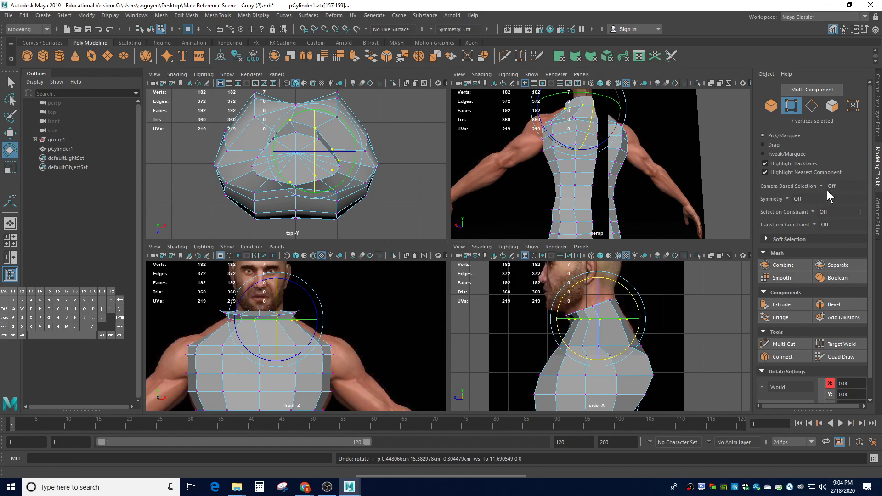
left_click(648, 322)
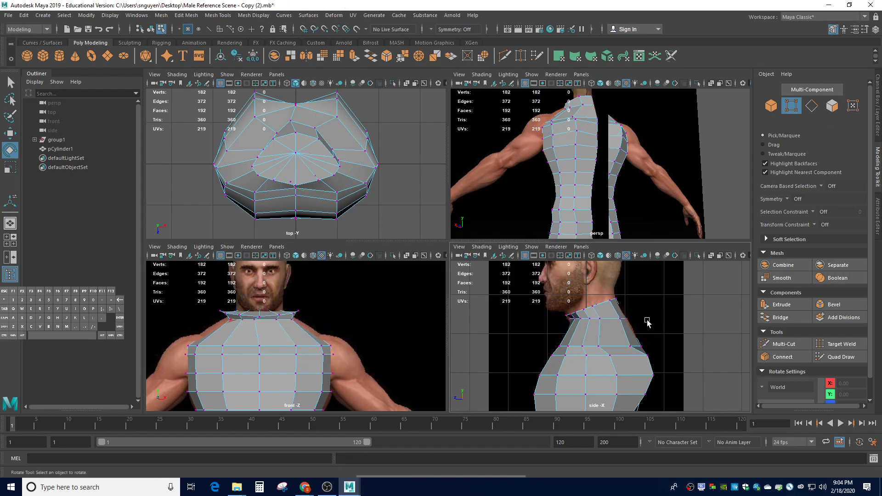
Reselect the neck-base ring with all 12 vertices, then undo back through its scaling and the neck cap's last uniform scaling.
left_click_drag(635, 329, 555, 319)
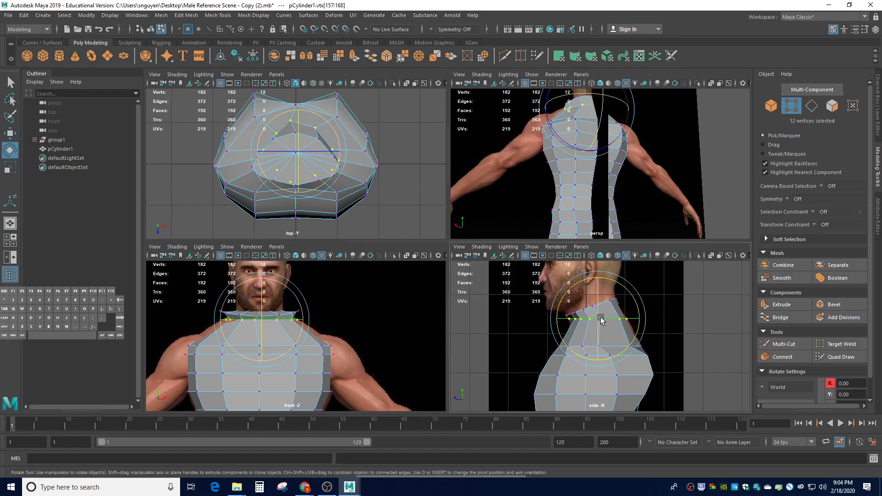
left_click(648, 314)
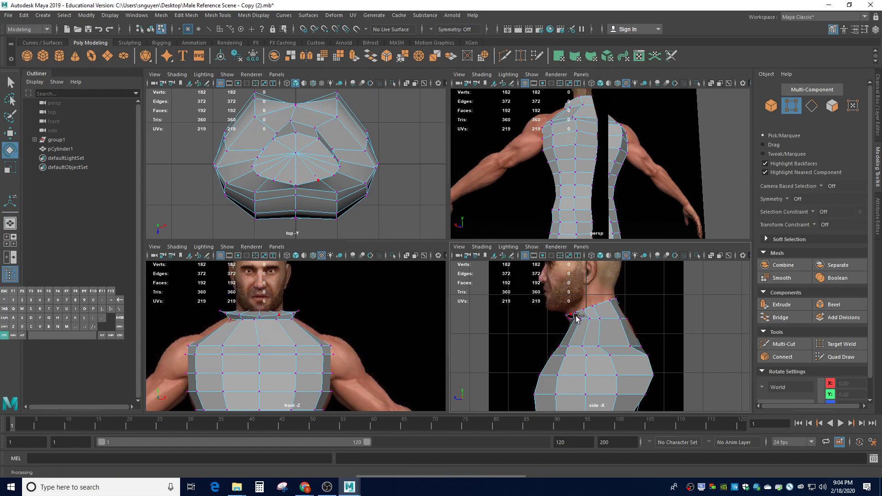
key("ctrl+z")
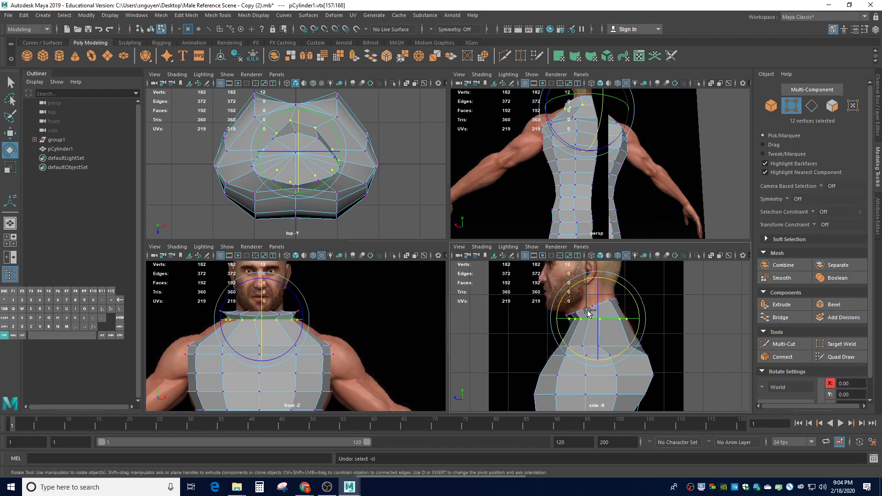
key("ctrl+z")
key("ctrl+z")
key("ctrl+z")
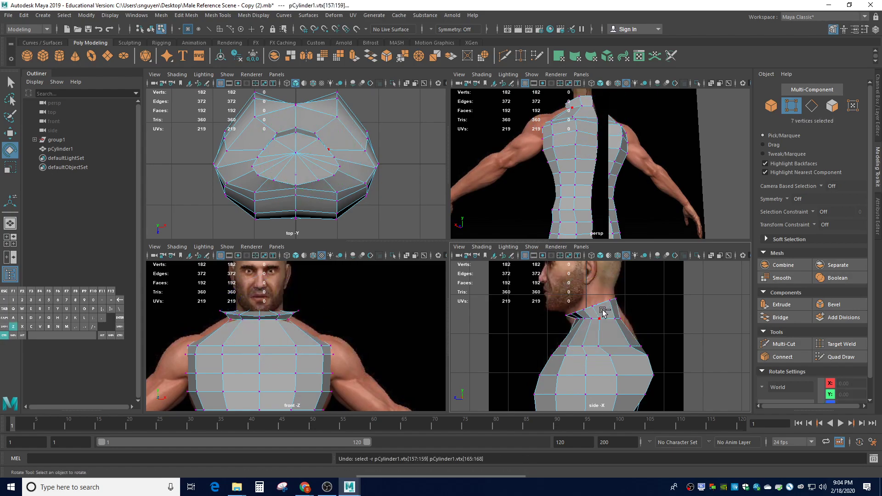
key("ctrl+z")
key("ctrl+z")
key("ctrl+z")
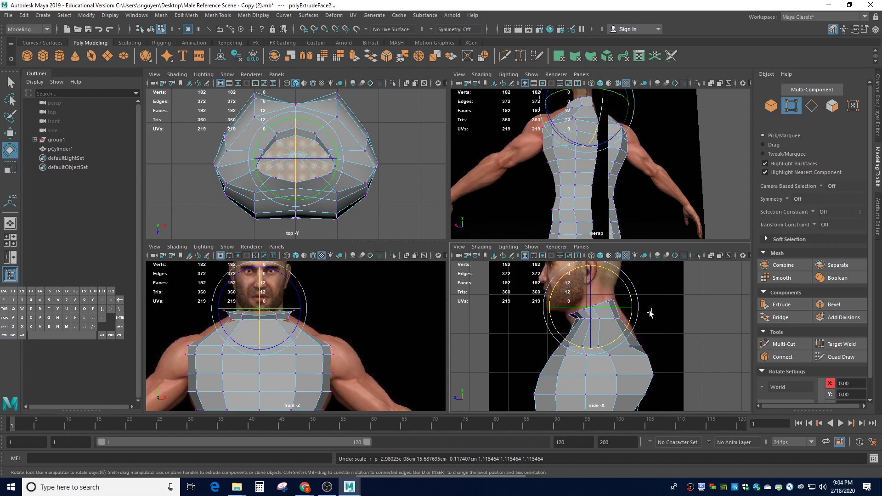
left_click(673, 311)
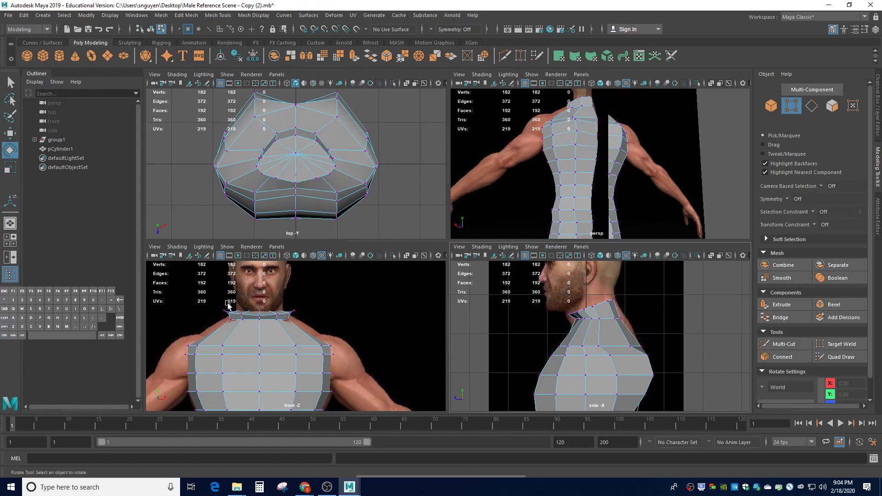
Select the 13 neck cap vertices and scale them narrower in width and slightly deeper front to back.
left_click_drag(629, 294, 554, 329)
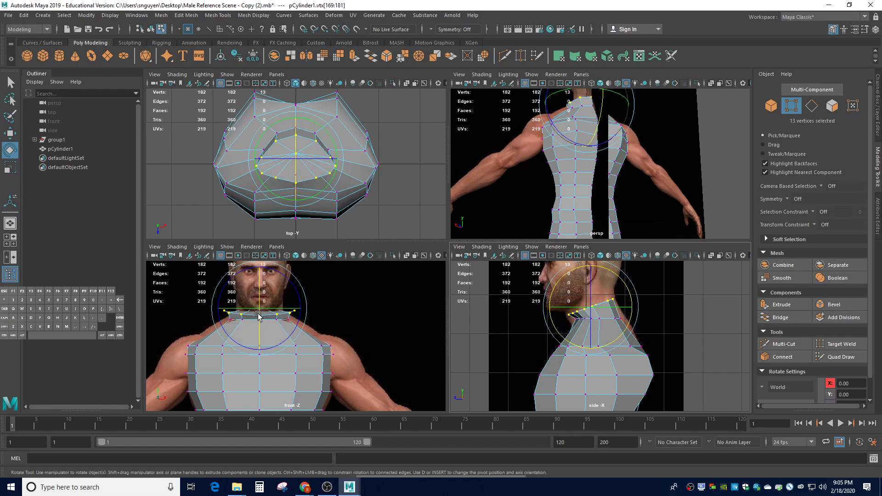
key("r")
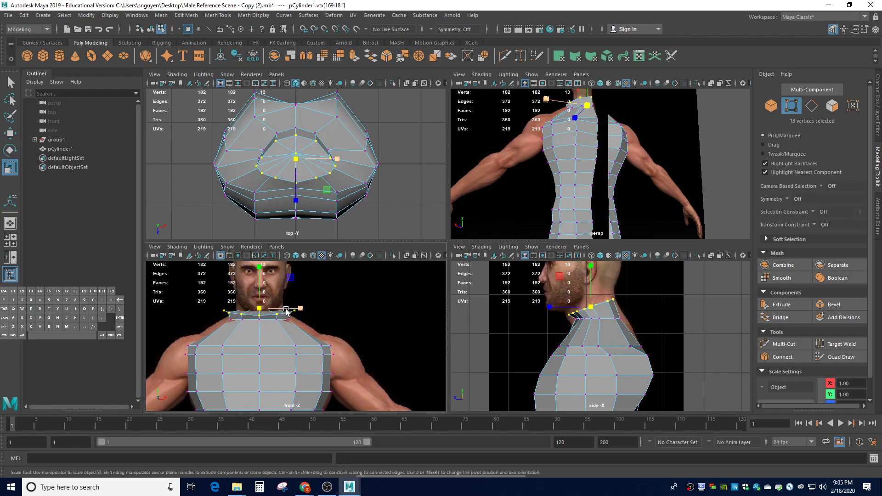
left_click_drag(300, 311, 288, 308)
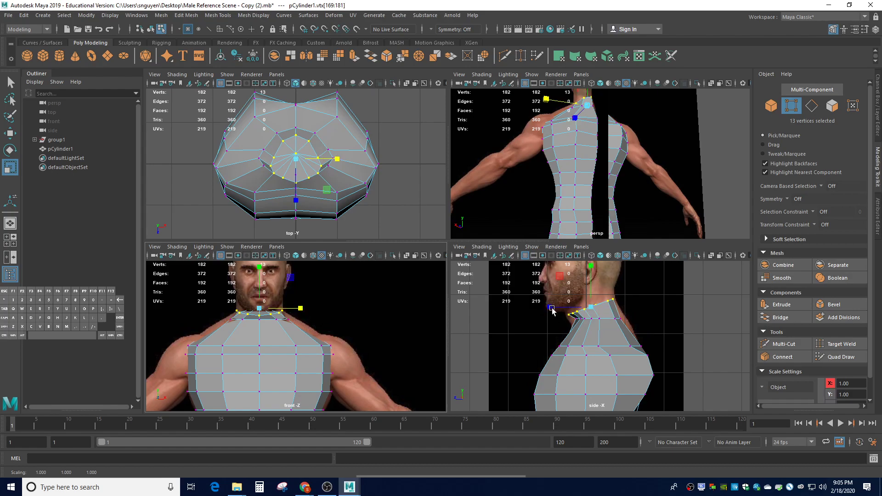
left_click_drag(551, 307, 546, 309)
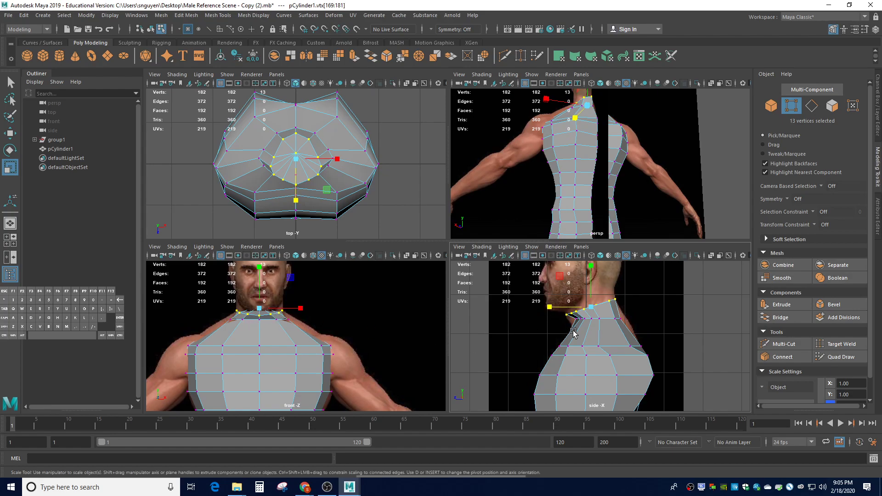
Select the 12-vertex ring just below the neck cap, scale it deeper front to back, and tilt it to match the neck's slope.
left_click_drag(636, 328, 555, 319)
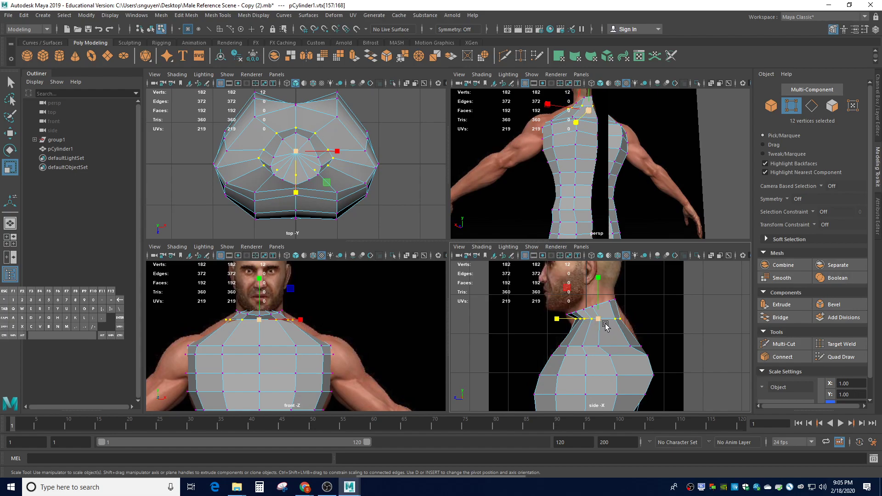
left_click_drag(600, 318, 554, 323)
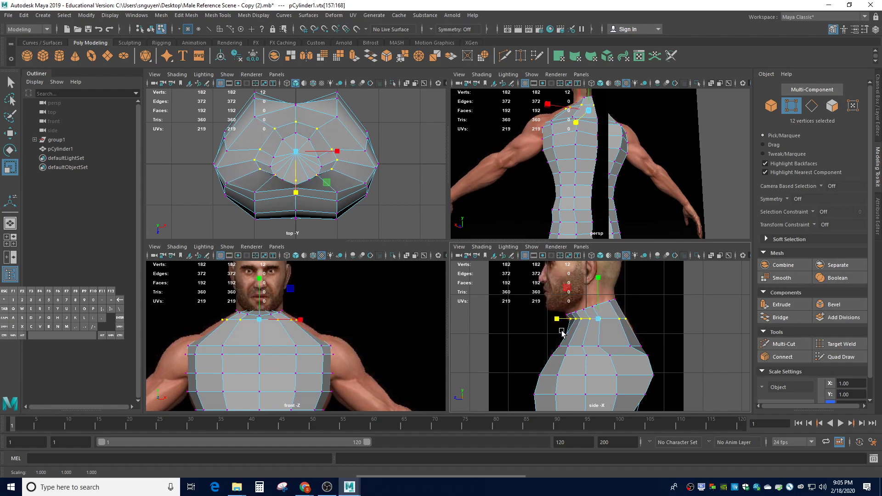
key("e")
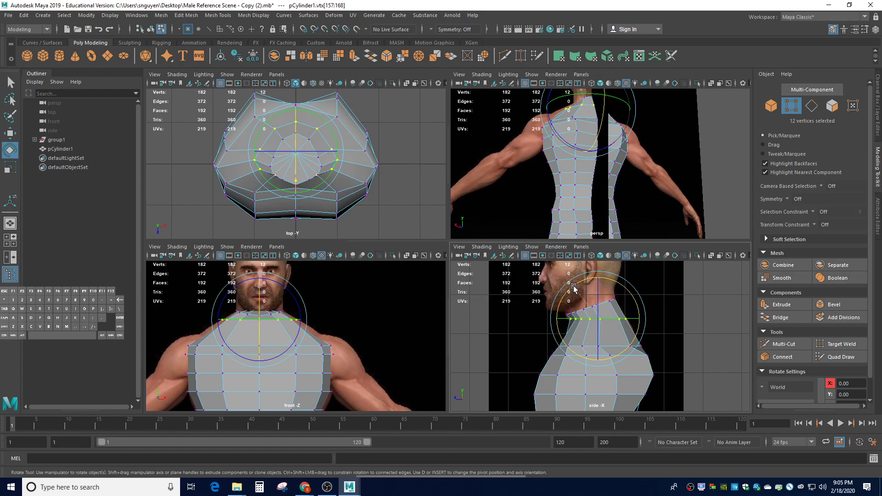
left_click_drag(577, 297, 565, 292)
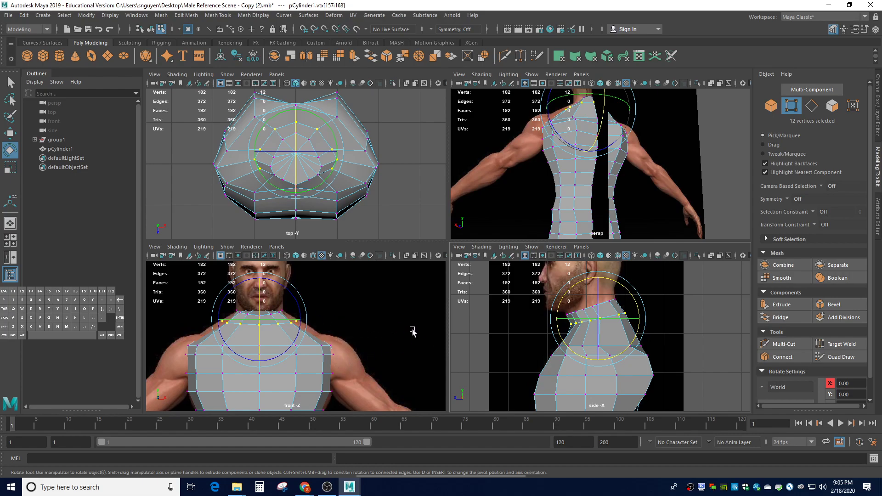
left_click(704, 326)
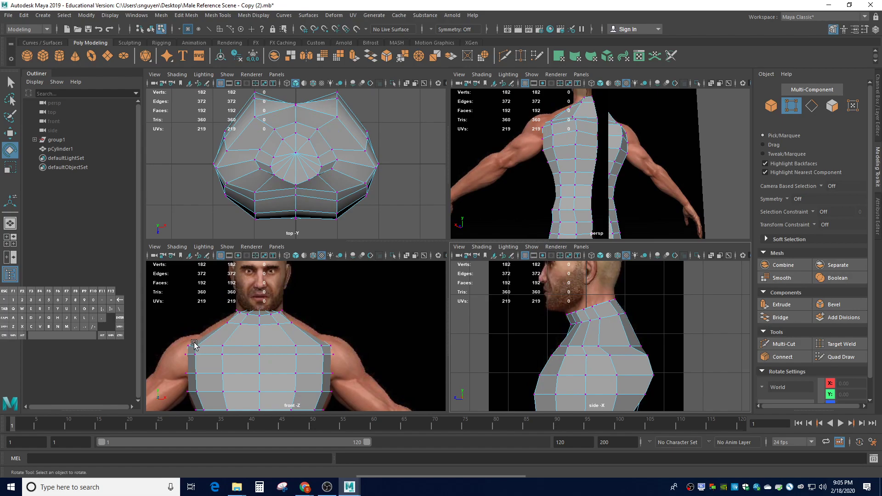
Select the 12-vertex ring at shoulder height and raise it to the reference's shoulder line.
left_click_drag(544, 343, 674, 350)
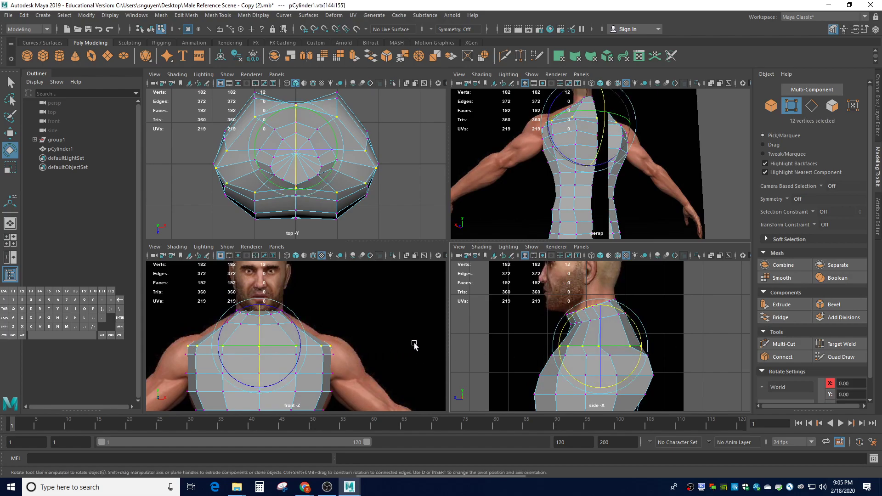
key("w")
left_click_drag(259, 320, 258, 310)
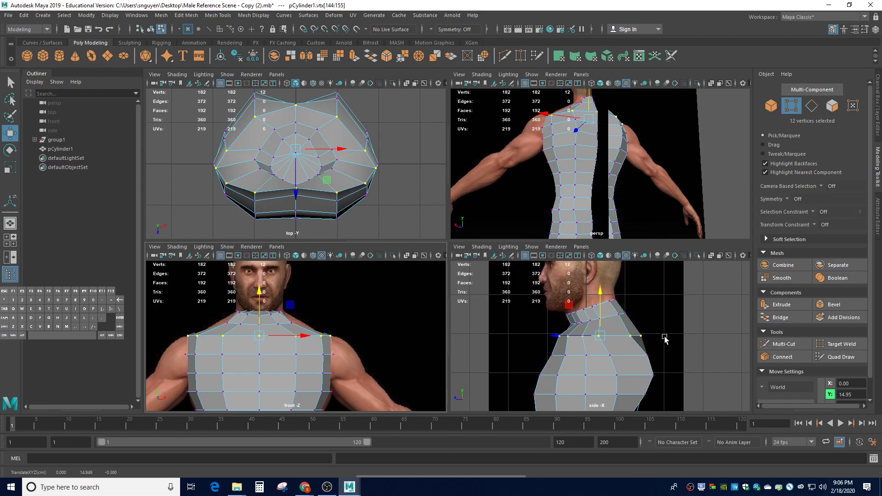
Select the rear centre vertex at the torso's bottom edge and move it slightly forward along Z in the side view.
left_click_drag(682, 232, 661, 163, "alt")
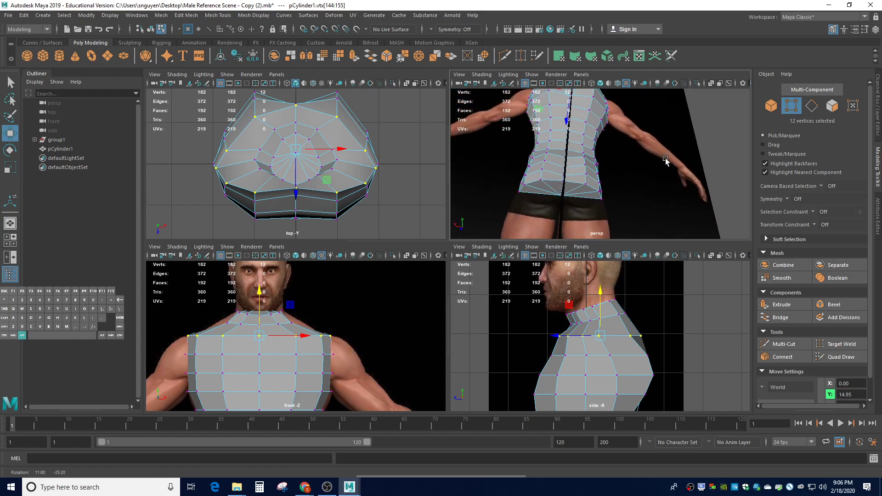
left_click(564, 181)
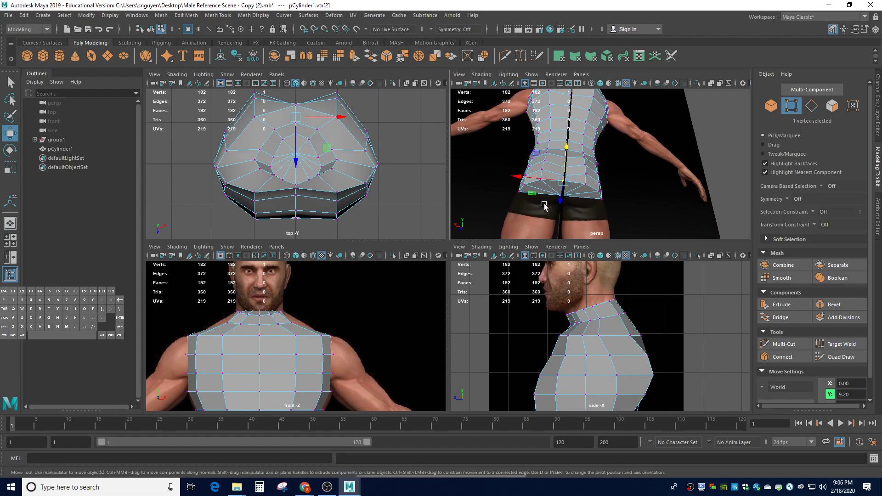
left_click(563, 192)
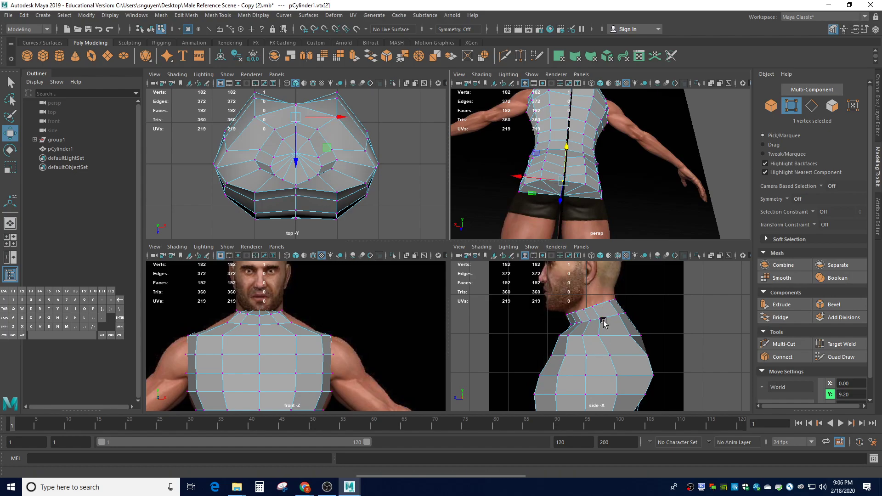
key("f")
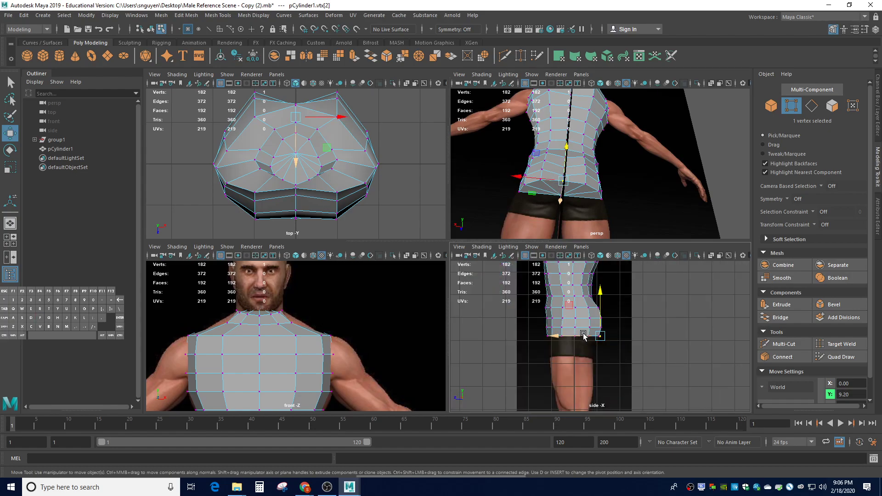
left_click_drag(557, 339, 556, 341)
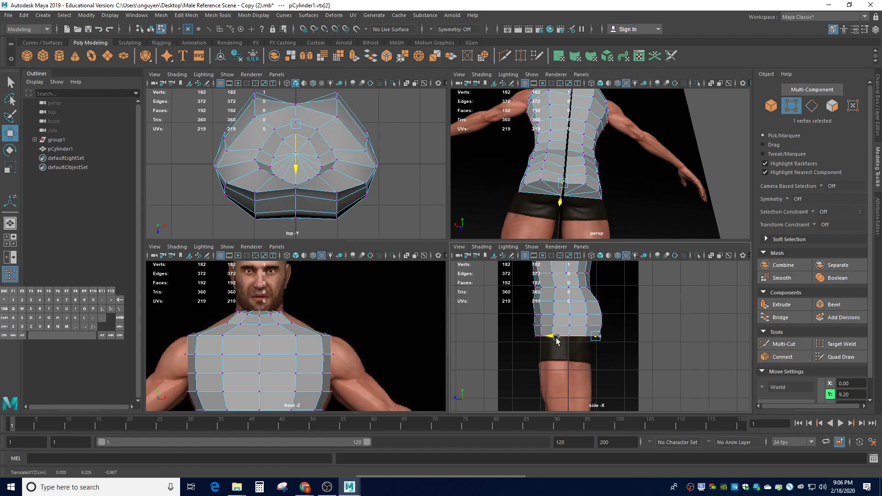
left_click(684, 352)
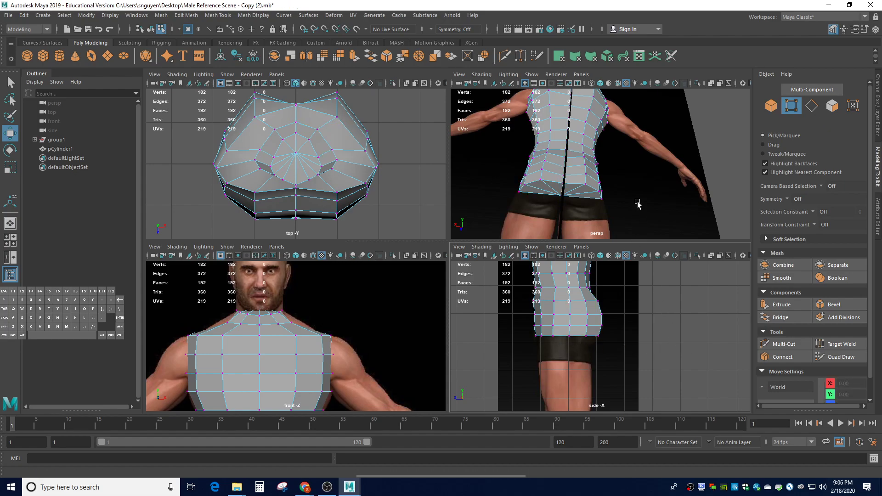
Turn to the torso's front and select a single chest vertex beside the centre line.
left_click_drag(637, 204, 661, 167, "alt")
left_click(553, 193)
left_click(580, 189)
left_click(665, 160)
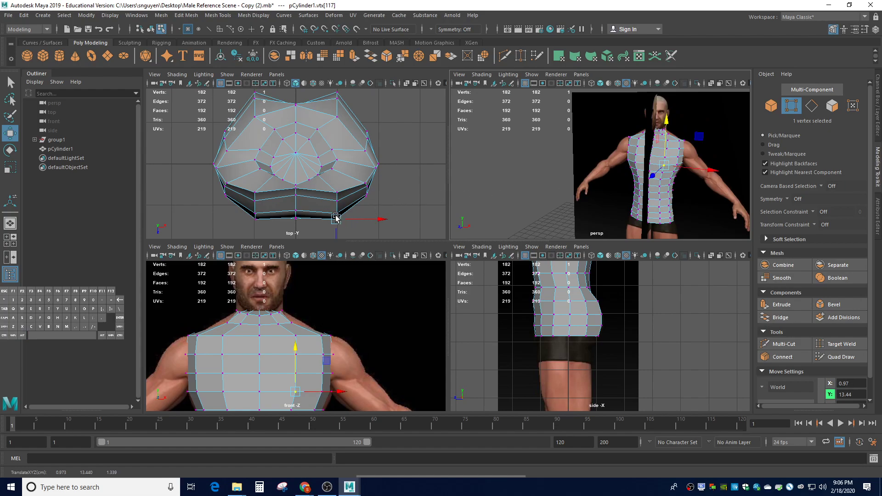
left_click(296, 377)
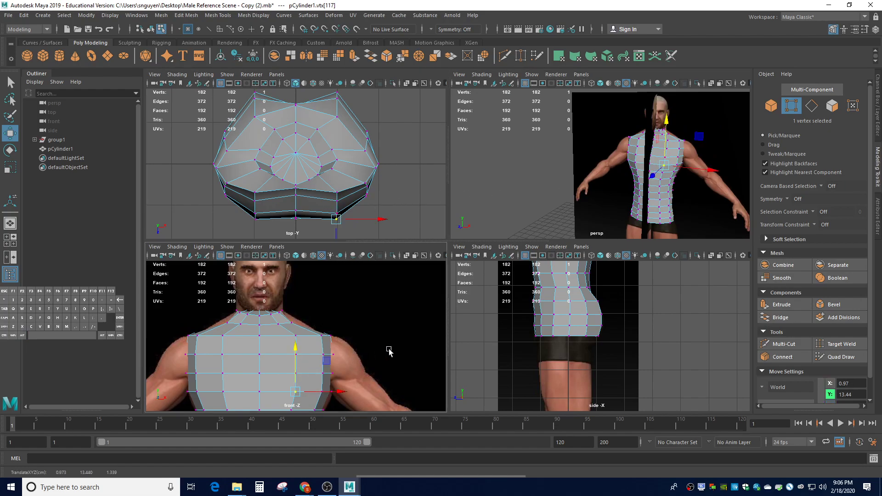
left_click(309, 369)
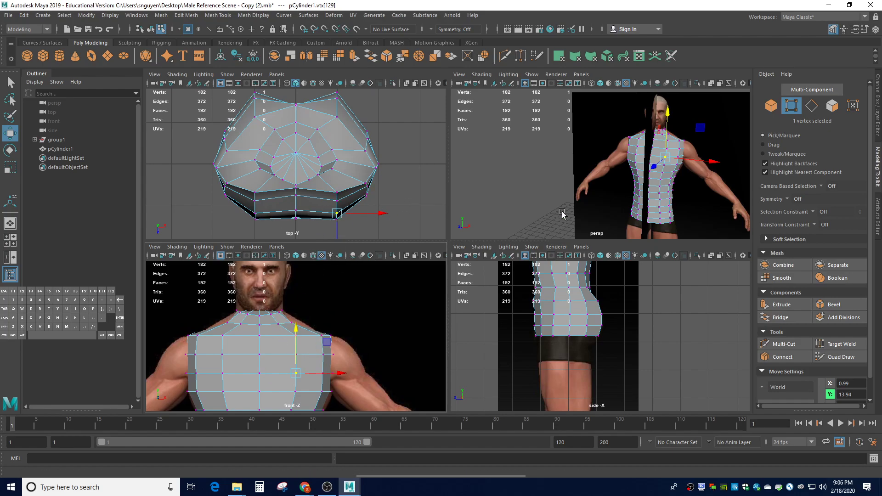
Display the torso mesh in smooth preview and inspect its shape in the perspective view.
key("r")
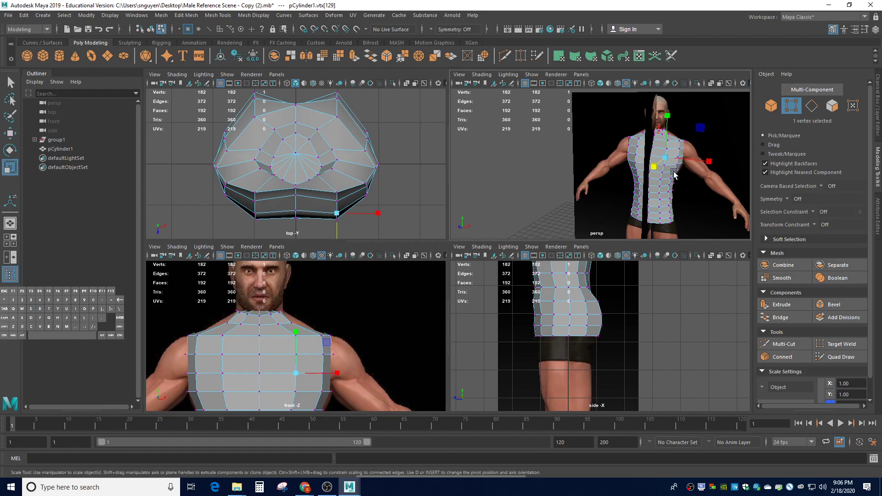
key("1")
key("3")
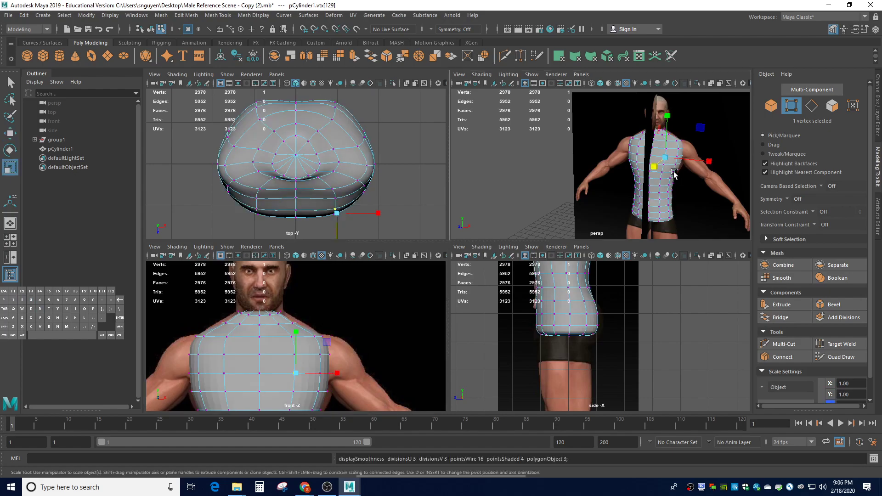
left_click_drag(363, 208, 371, 196, "alt")
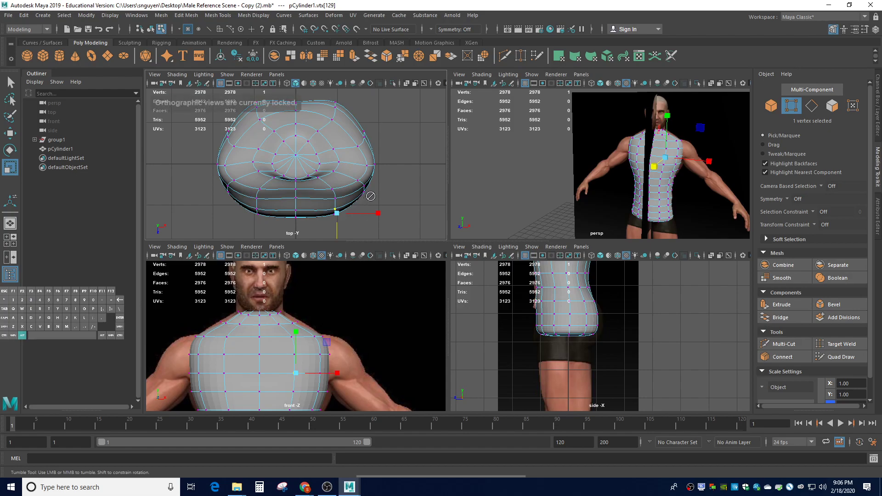
left_click_drag(670, 165, 641, 199, "alt")
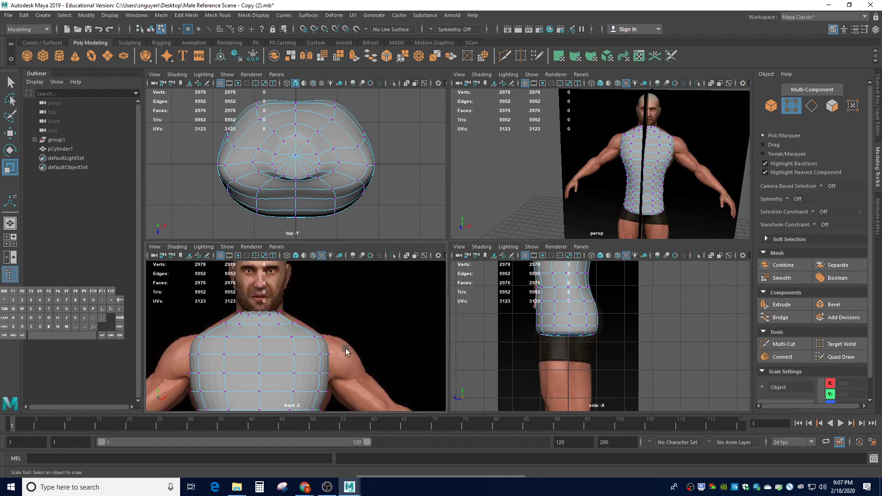
Select an upper chest vertex beside the centre line and set symmetry to Object X.
left_click(295, 355)
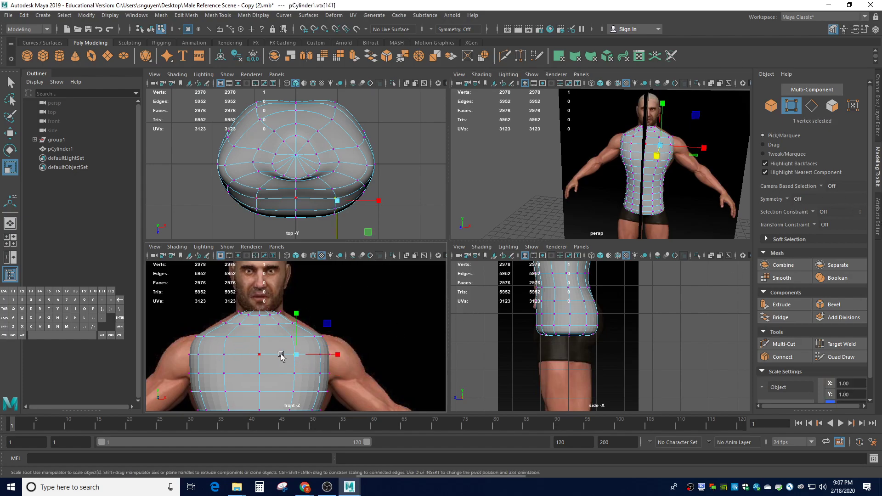
left_click(788, 200)
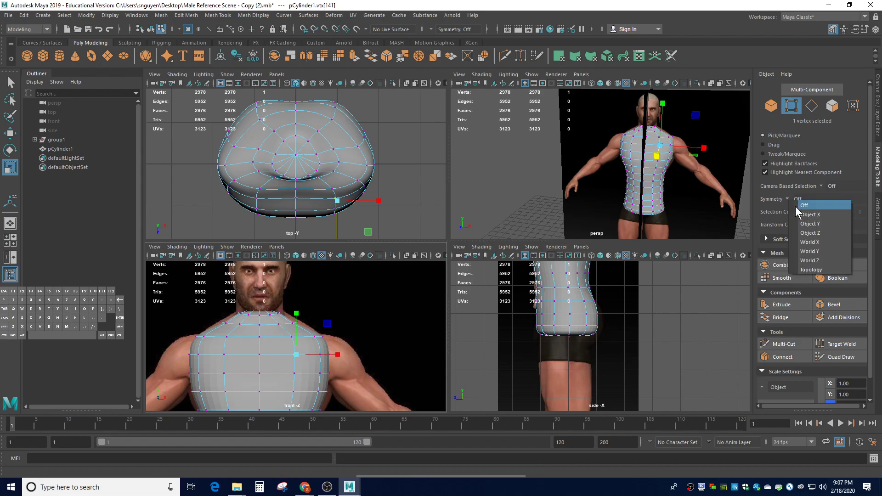
left_click(799, 213)
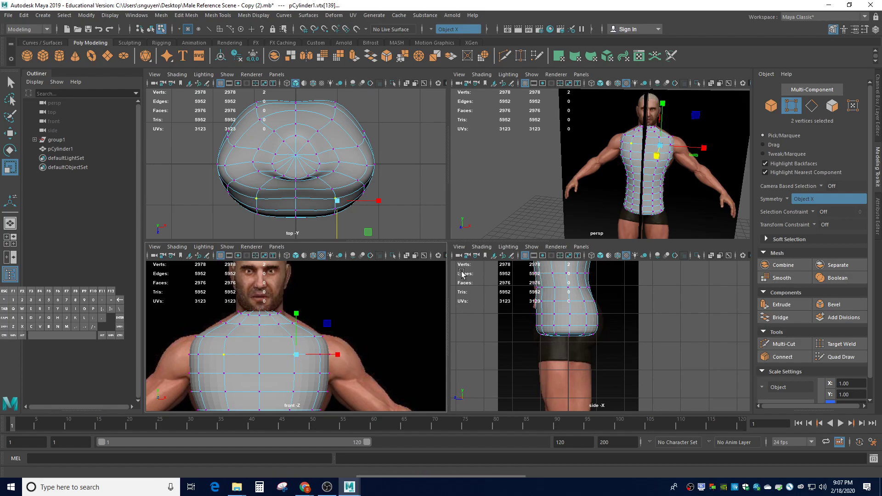
Select the mirrored chest vertex pair one row lower, enable soft selection with an adjusted falloff, and pull the pair forward in the side view.
left_click(293, 376)
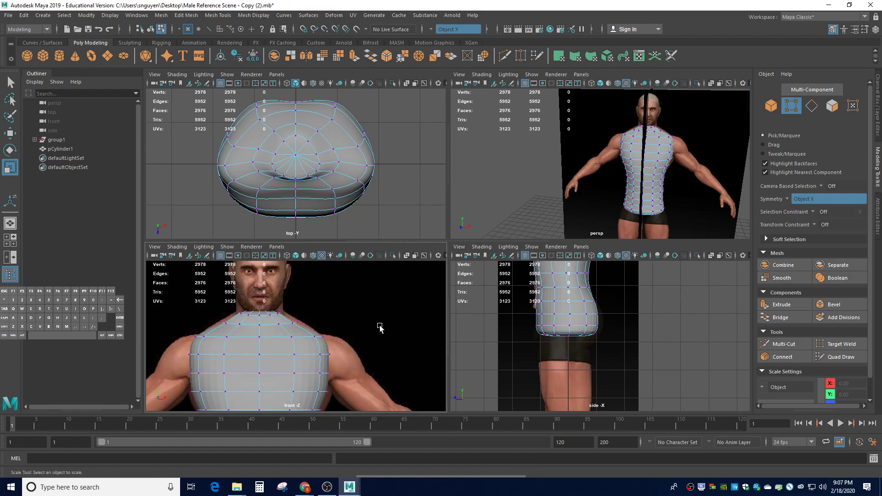
left_click(295, 375)
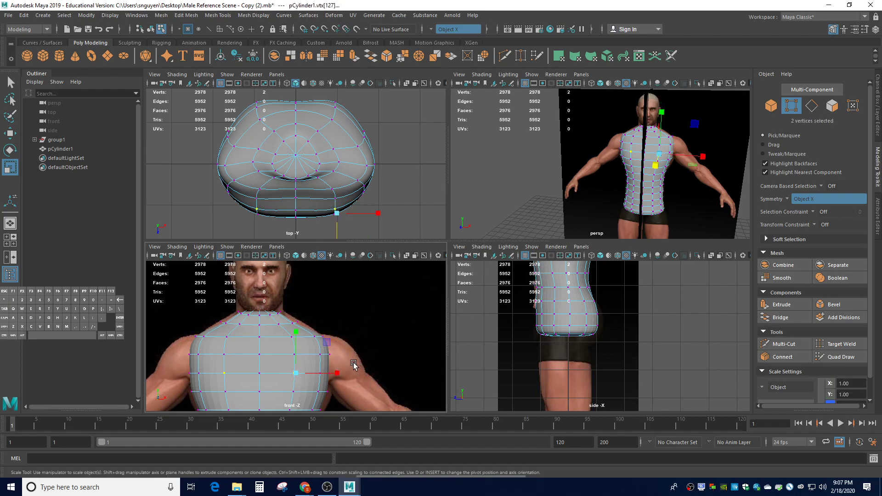
key("b")
left_click_drag(294, 376, 339, 385)
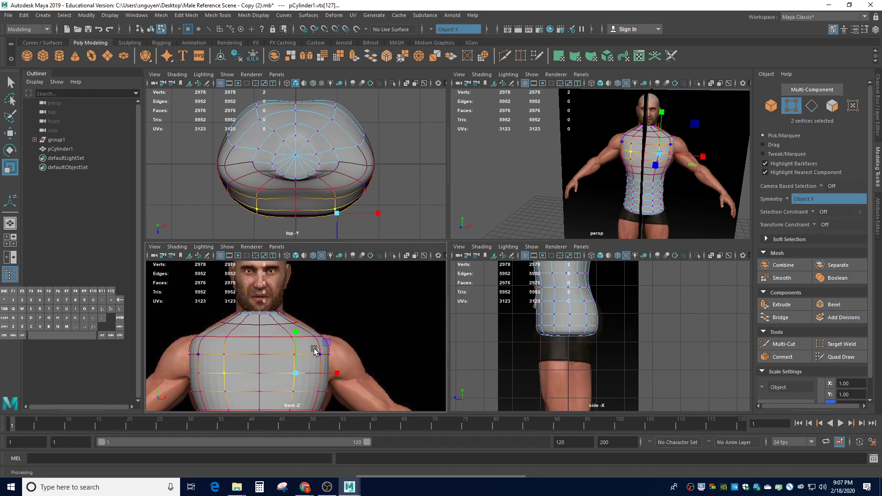
key("w")
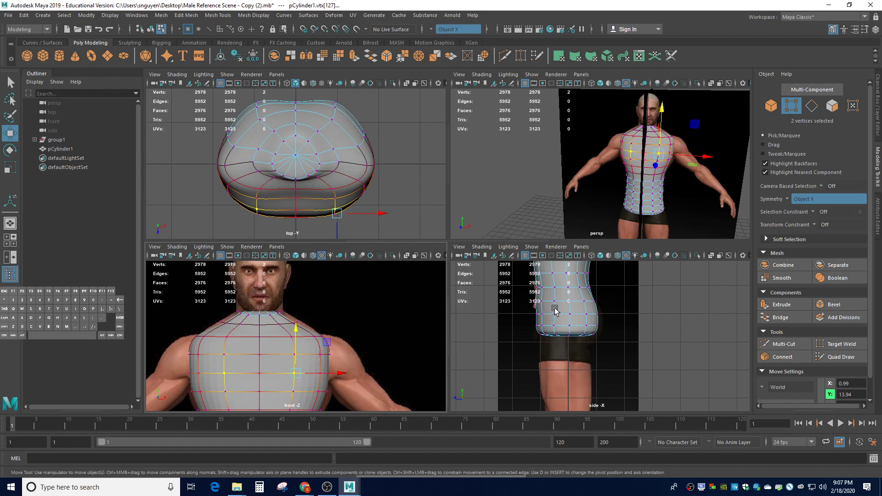
scroll(555, 311, "up", 5)
scroll(568, 323, "down", 2)
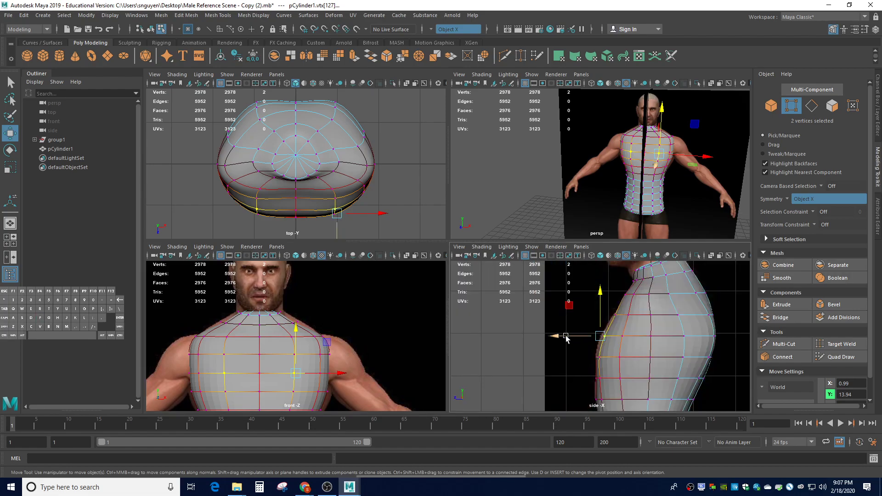
left_click_drag(566, 339, 549, 338)
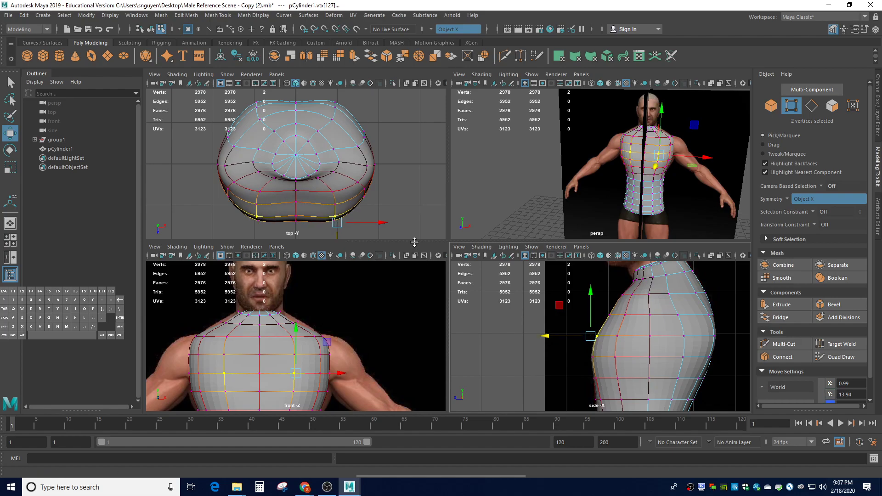
left_click(409, 222)
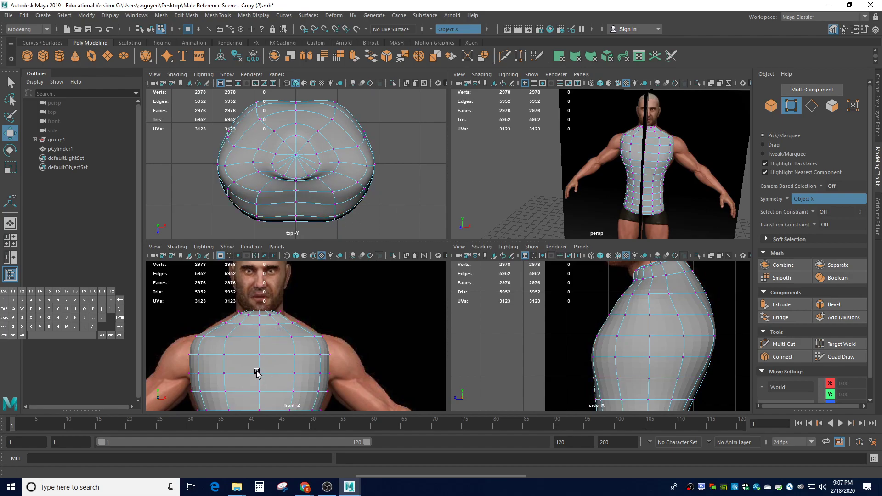
left_click(260, 374)
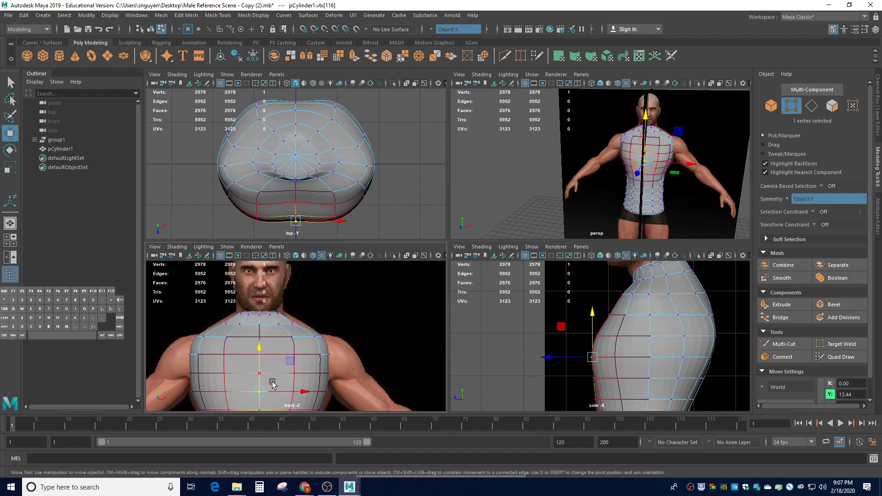
left_click(260, 373)
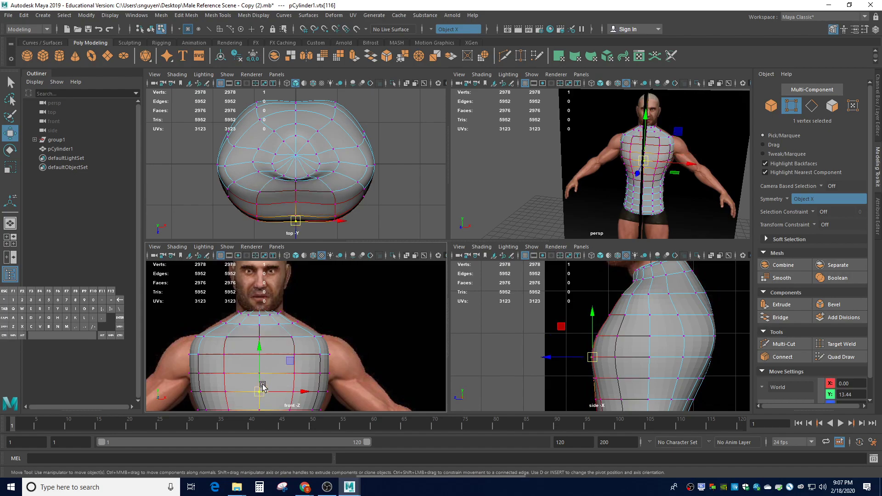
left_click(260, 373)
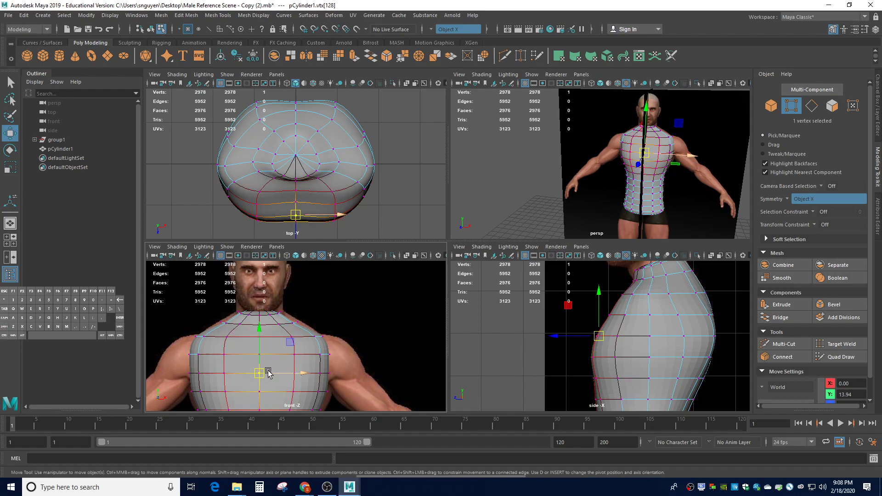
left_click(271, 354)
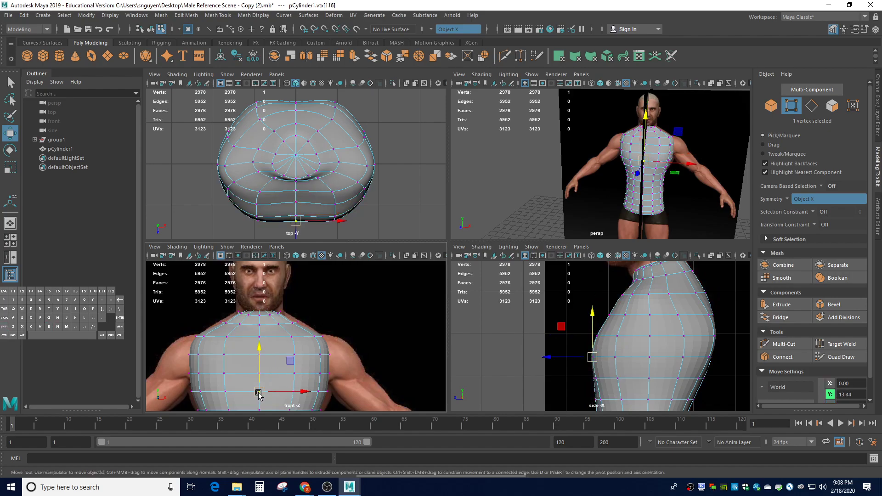
left_click(268, 377)
left_click(261, 370, "shift")
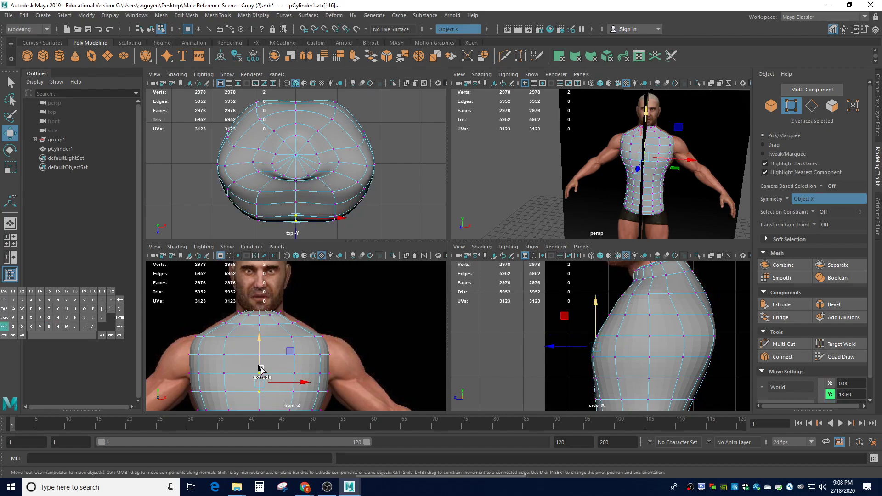
left_click(258, 355)
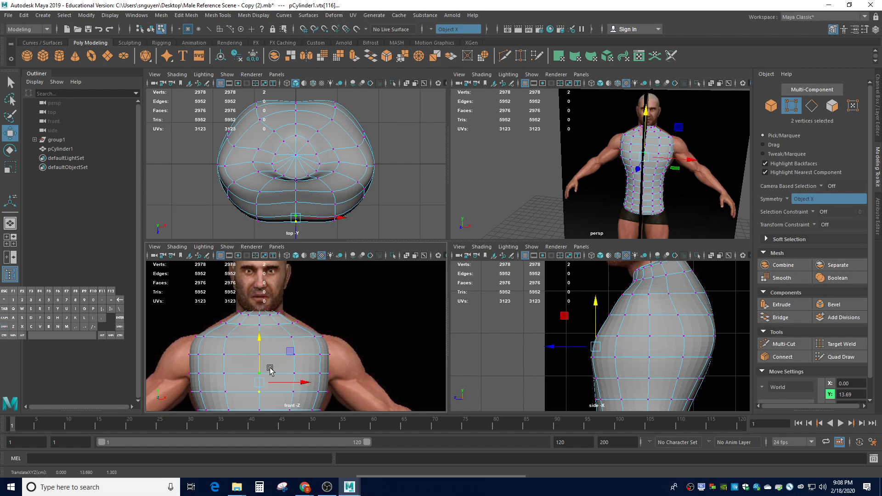
Select the upper chest vertex on the centre line, reduce the soft selection falloff, and push the vertex back into the chest.
left_click(261, 371)
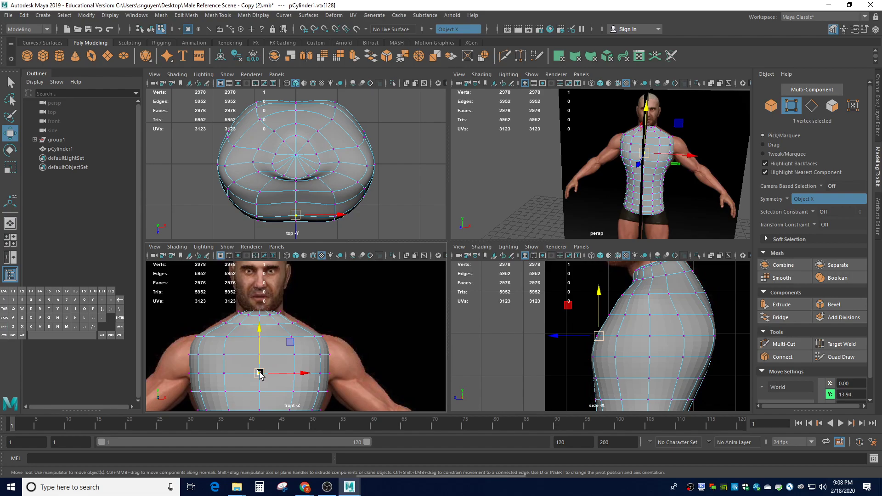
key("b")
left_click_drag(259, 373, 219, 374)
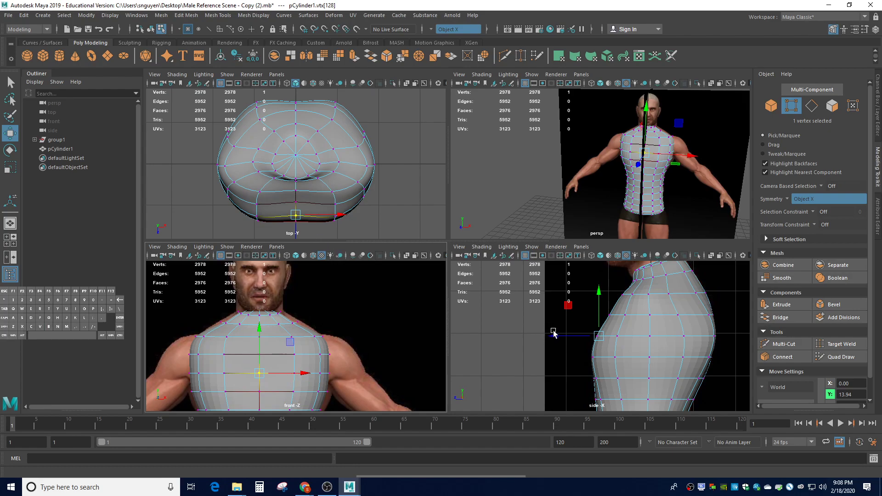
left_click_drag(555, 340, 560, 341)
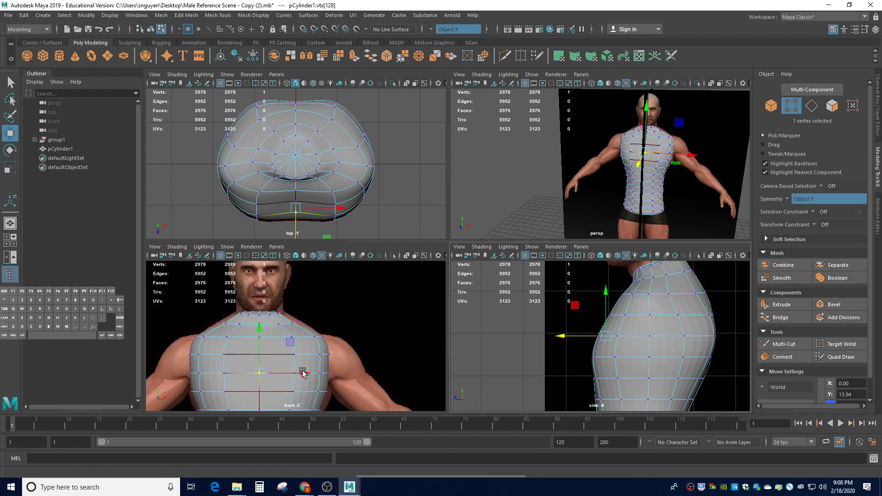
Push the centre-line chest vertex one row lower back into the torso and clear the selection.
left_click(260, 392)
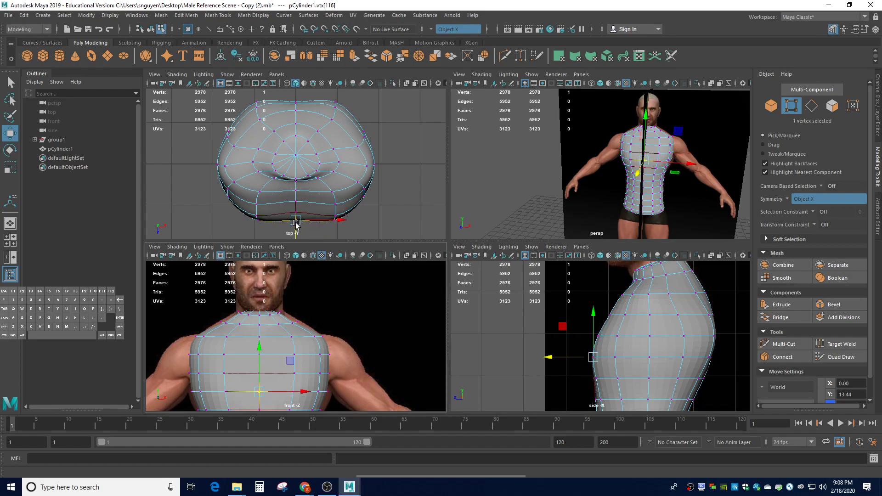
left_click_drag(561, 358, 570, 360)
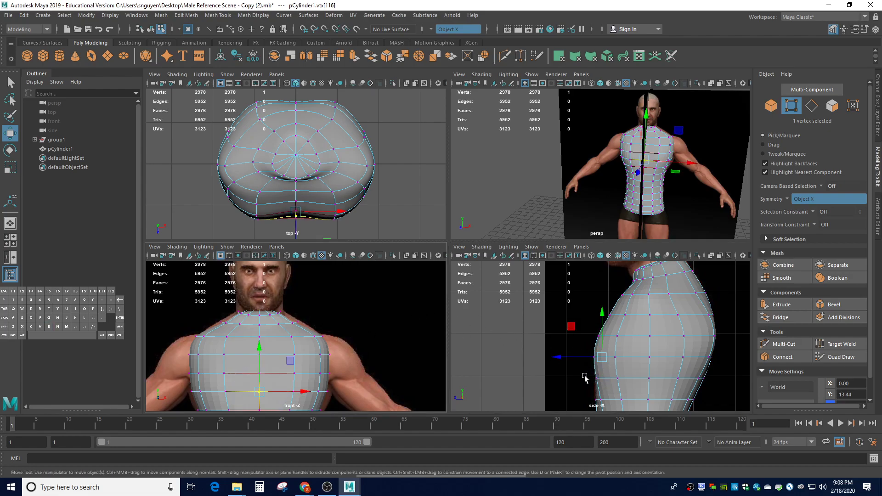
left_click(353, 227)
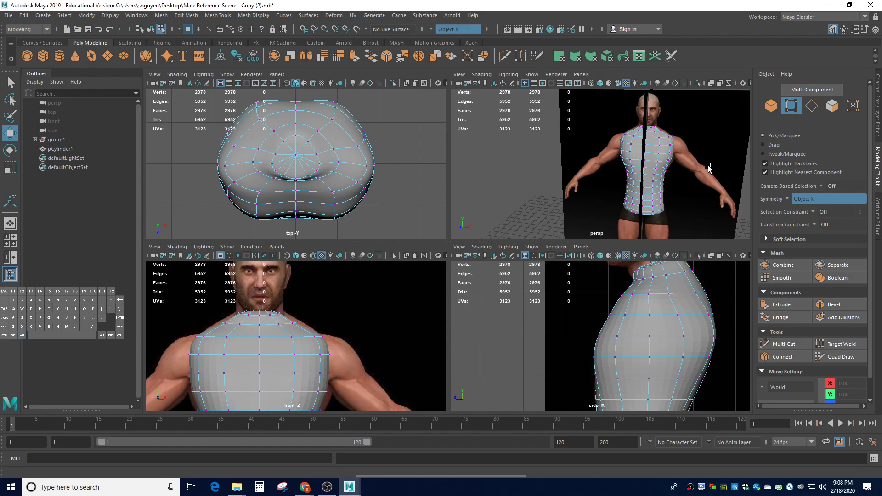
Pull the mirrored chest vertex pair on either side of the centre line forward to build up the pectorals, and clear the selection.
left_click_drag(708, 168, 609, 160, "alt")
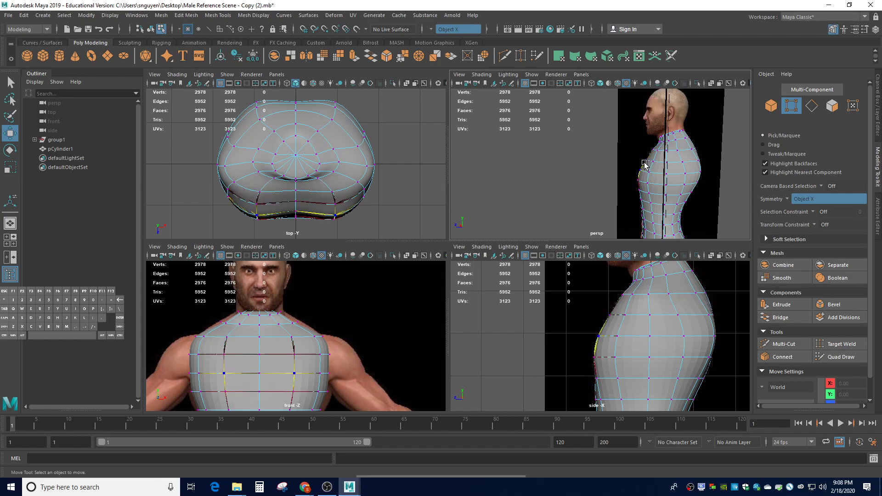
left_click(638, 173)
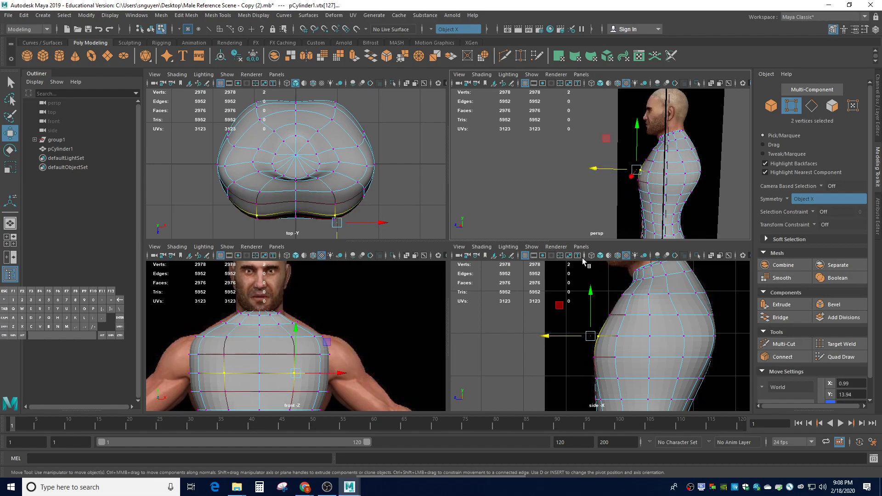
left_click_drag(562, 336, 592, 317)
left_click(612, 315)
left_click(259, 355)
left_click(417, 234)
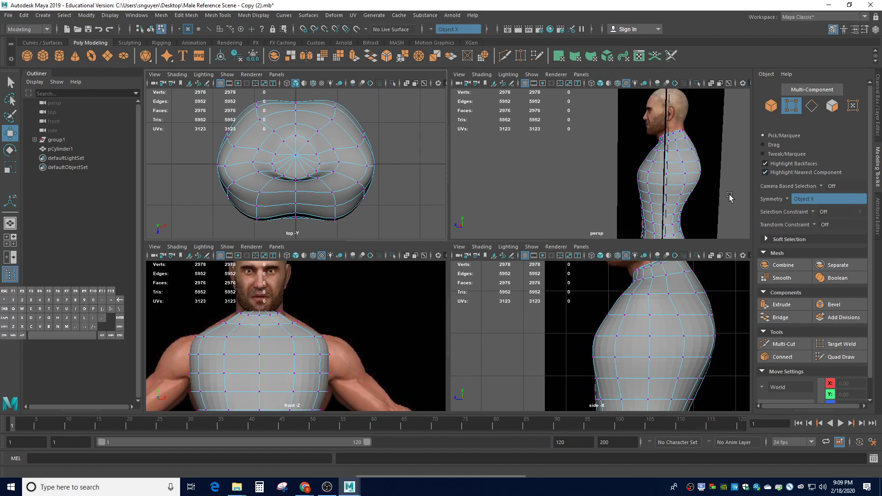
left_click_drag(663, 184, 728, 180, "alt")
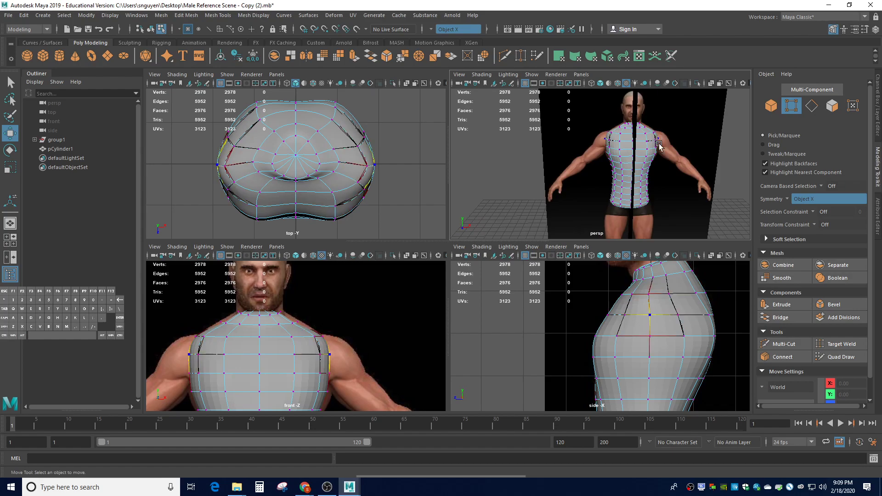